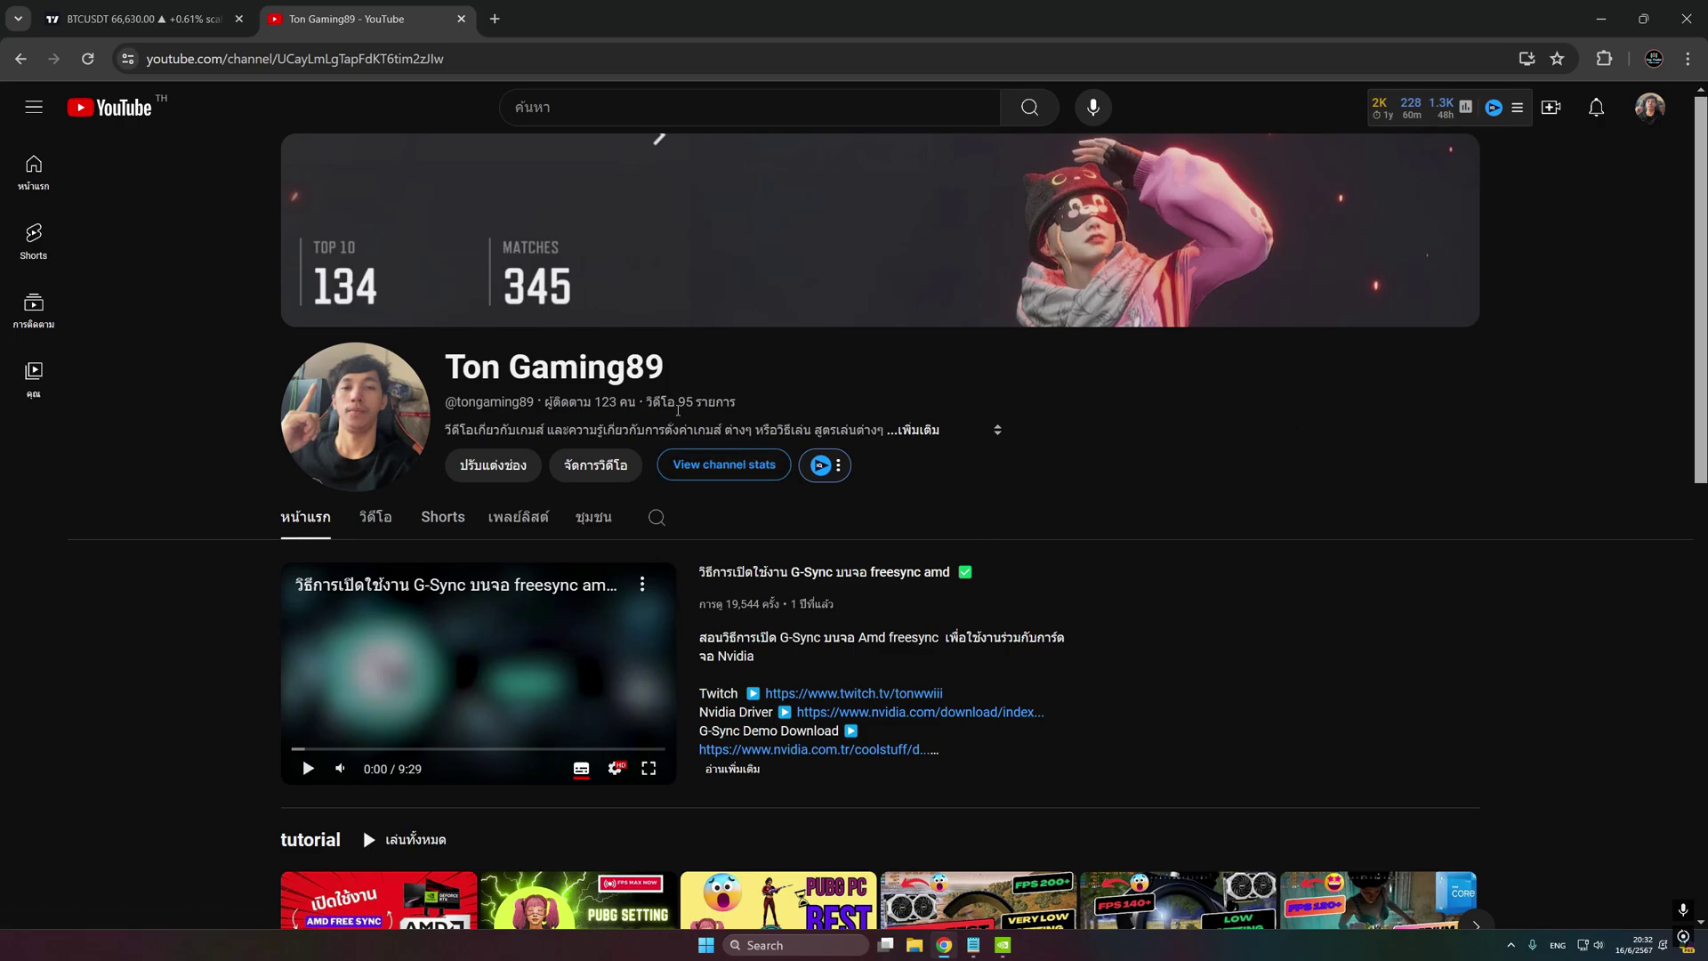
pyautogui.scroll(-10, 1352, 526)
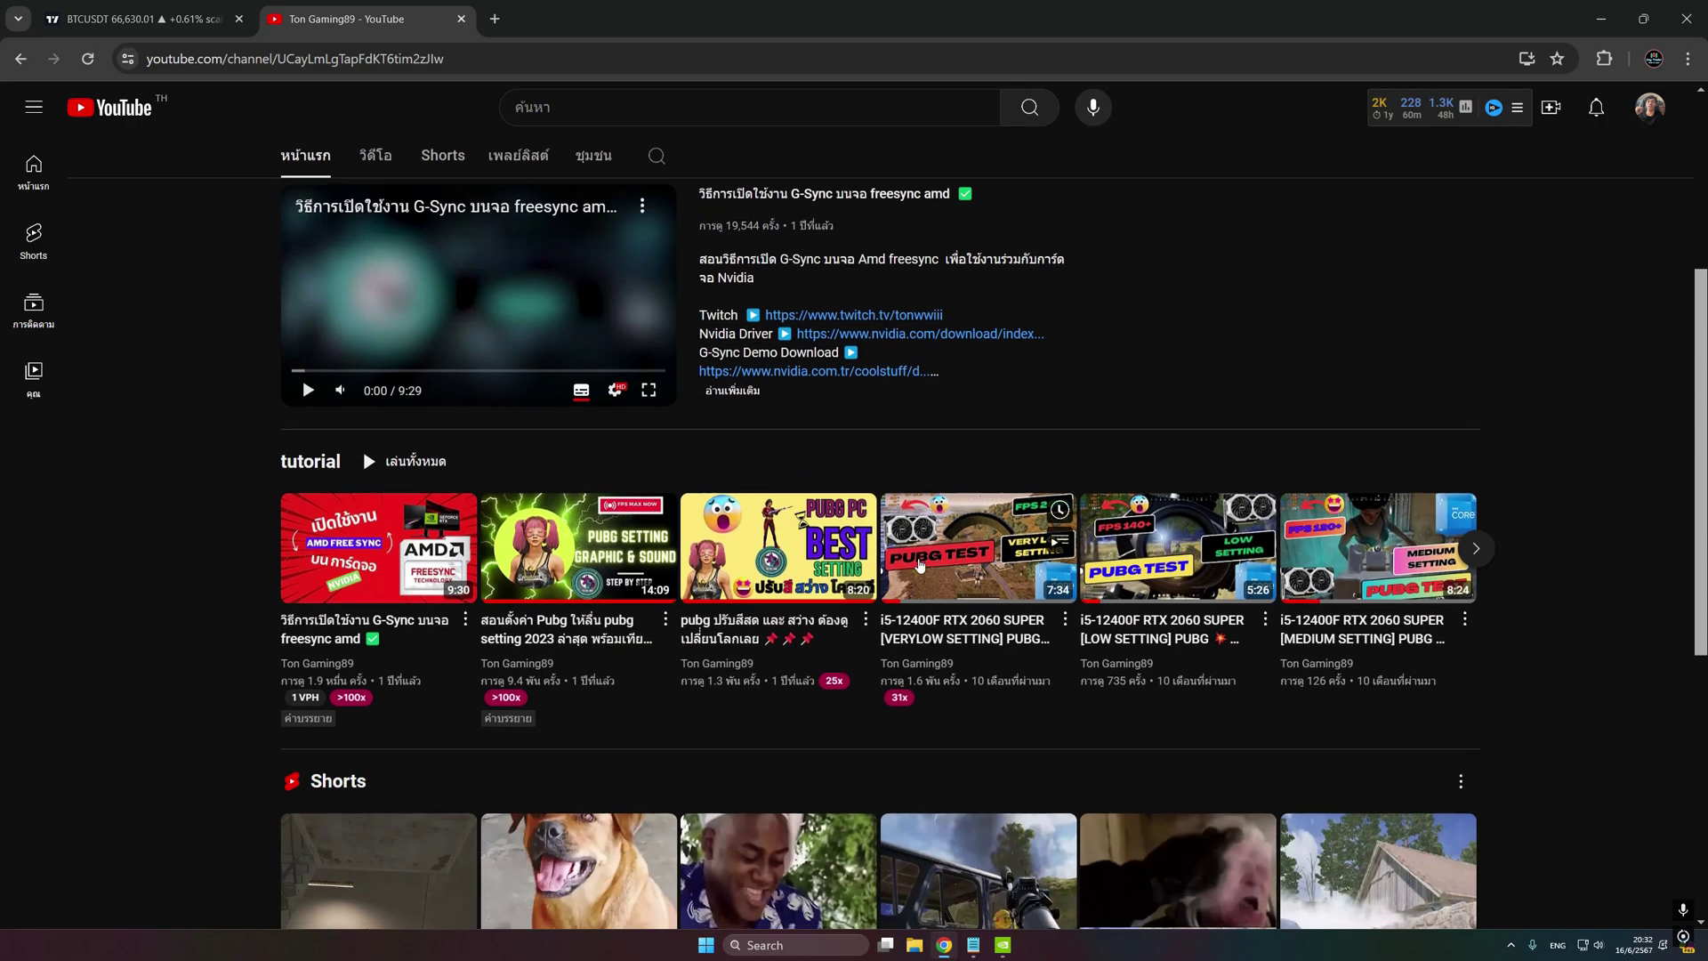
pyautogui.scroll(11, 1037, 619)
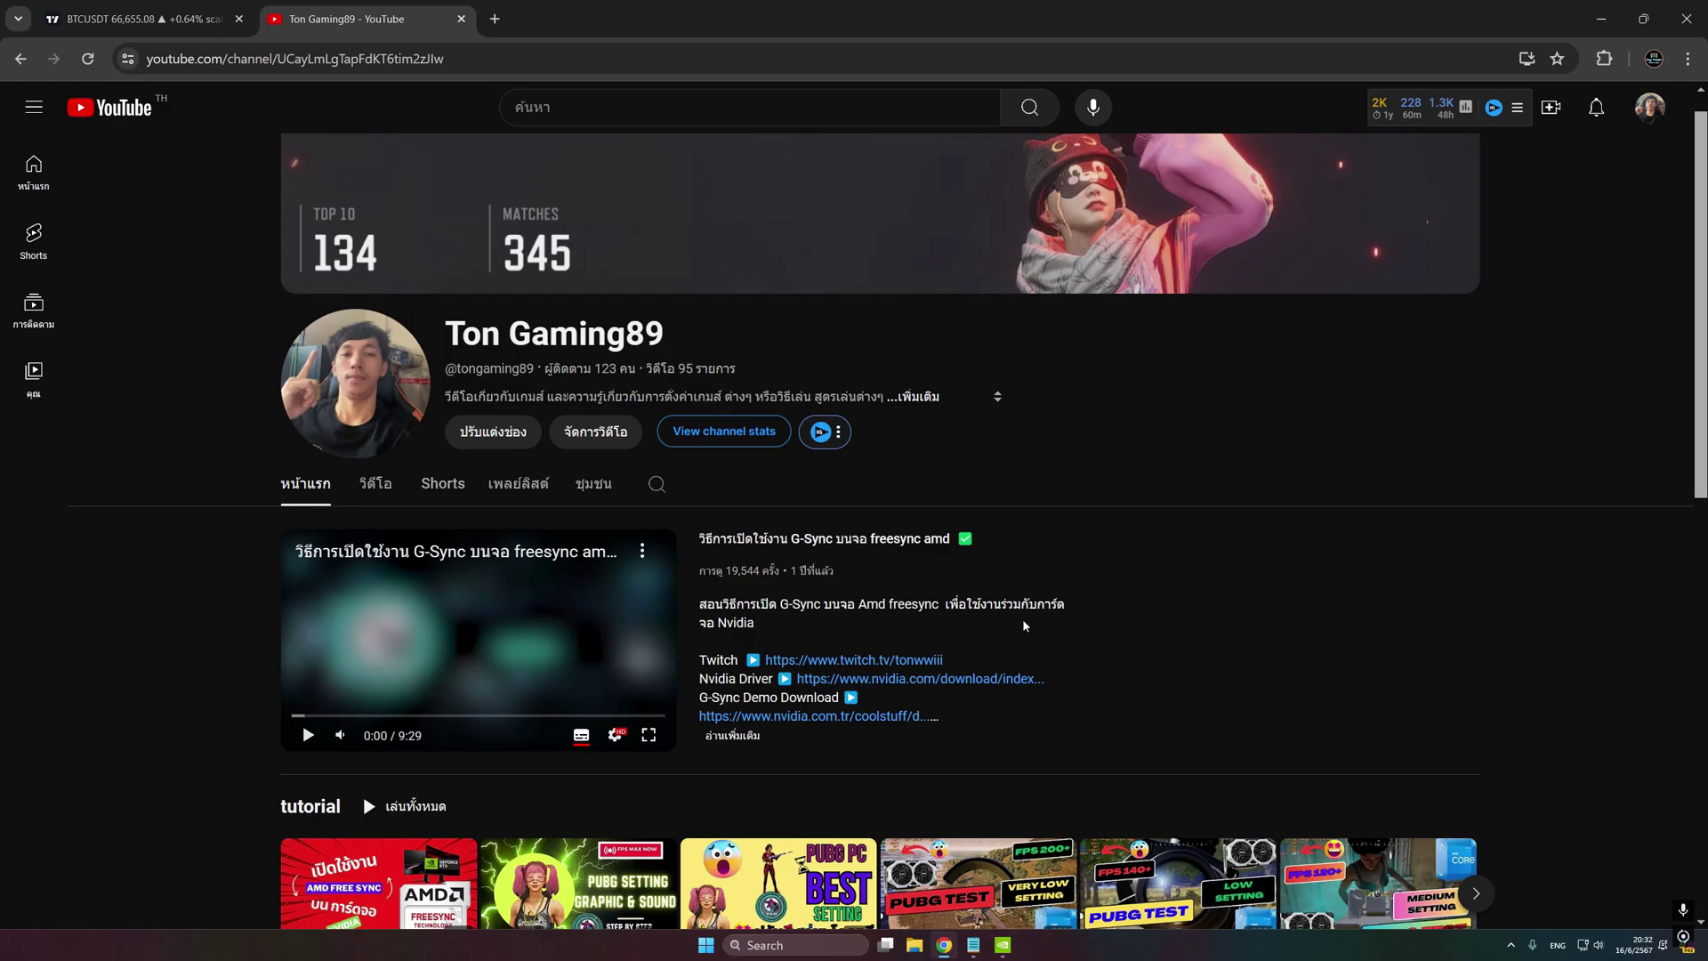
pyautogui.scroll(-5, 1023, 617)
pyautogui.scroll(3, 995, 625)
pyautogui.scroll(-6, 800, 738)
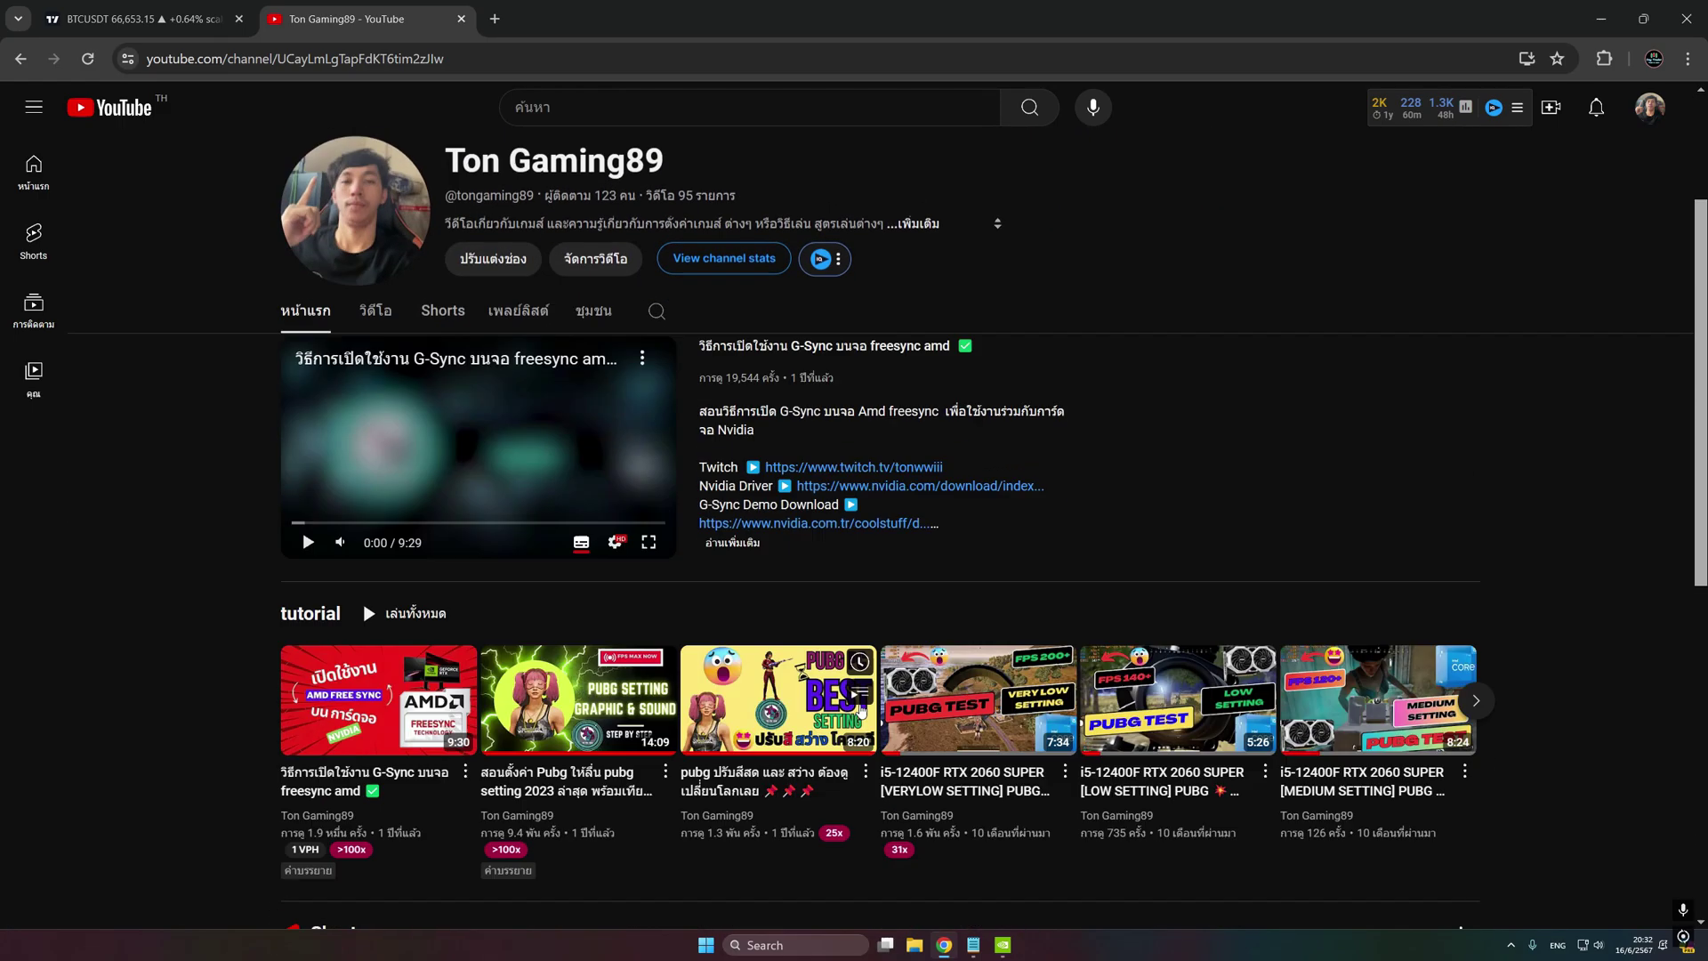
pyautogui.scroll(-3, 1624, 676)
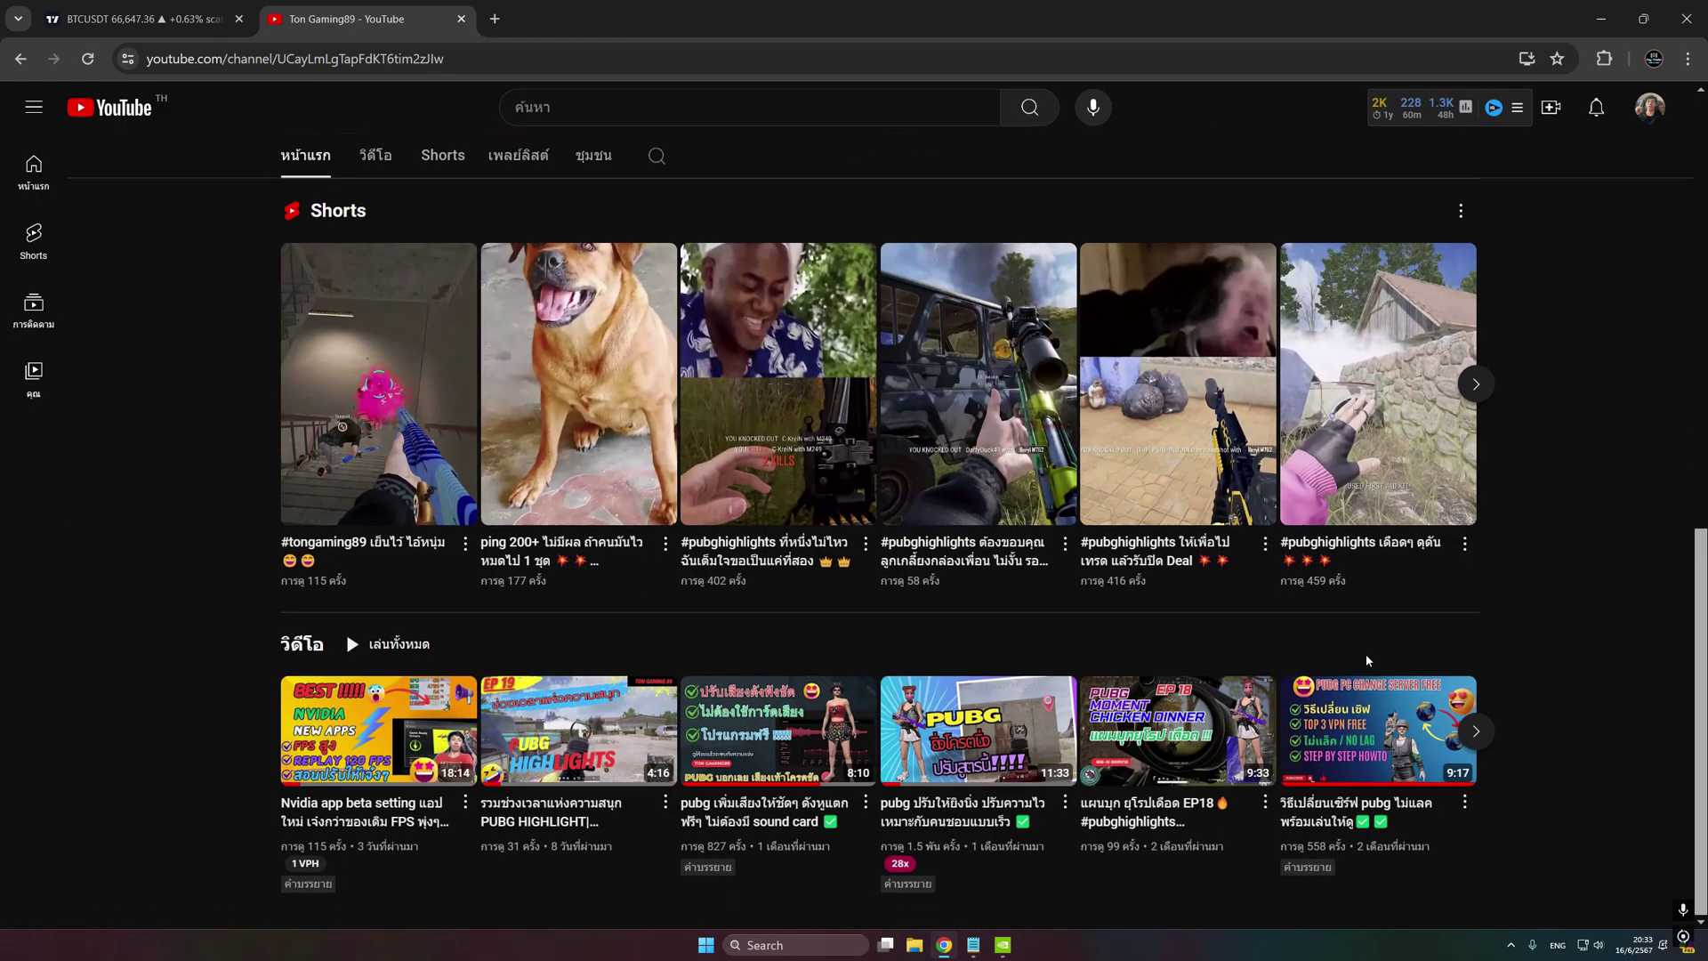
pyautogui.scroll(10, 1159, 602)
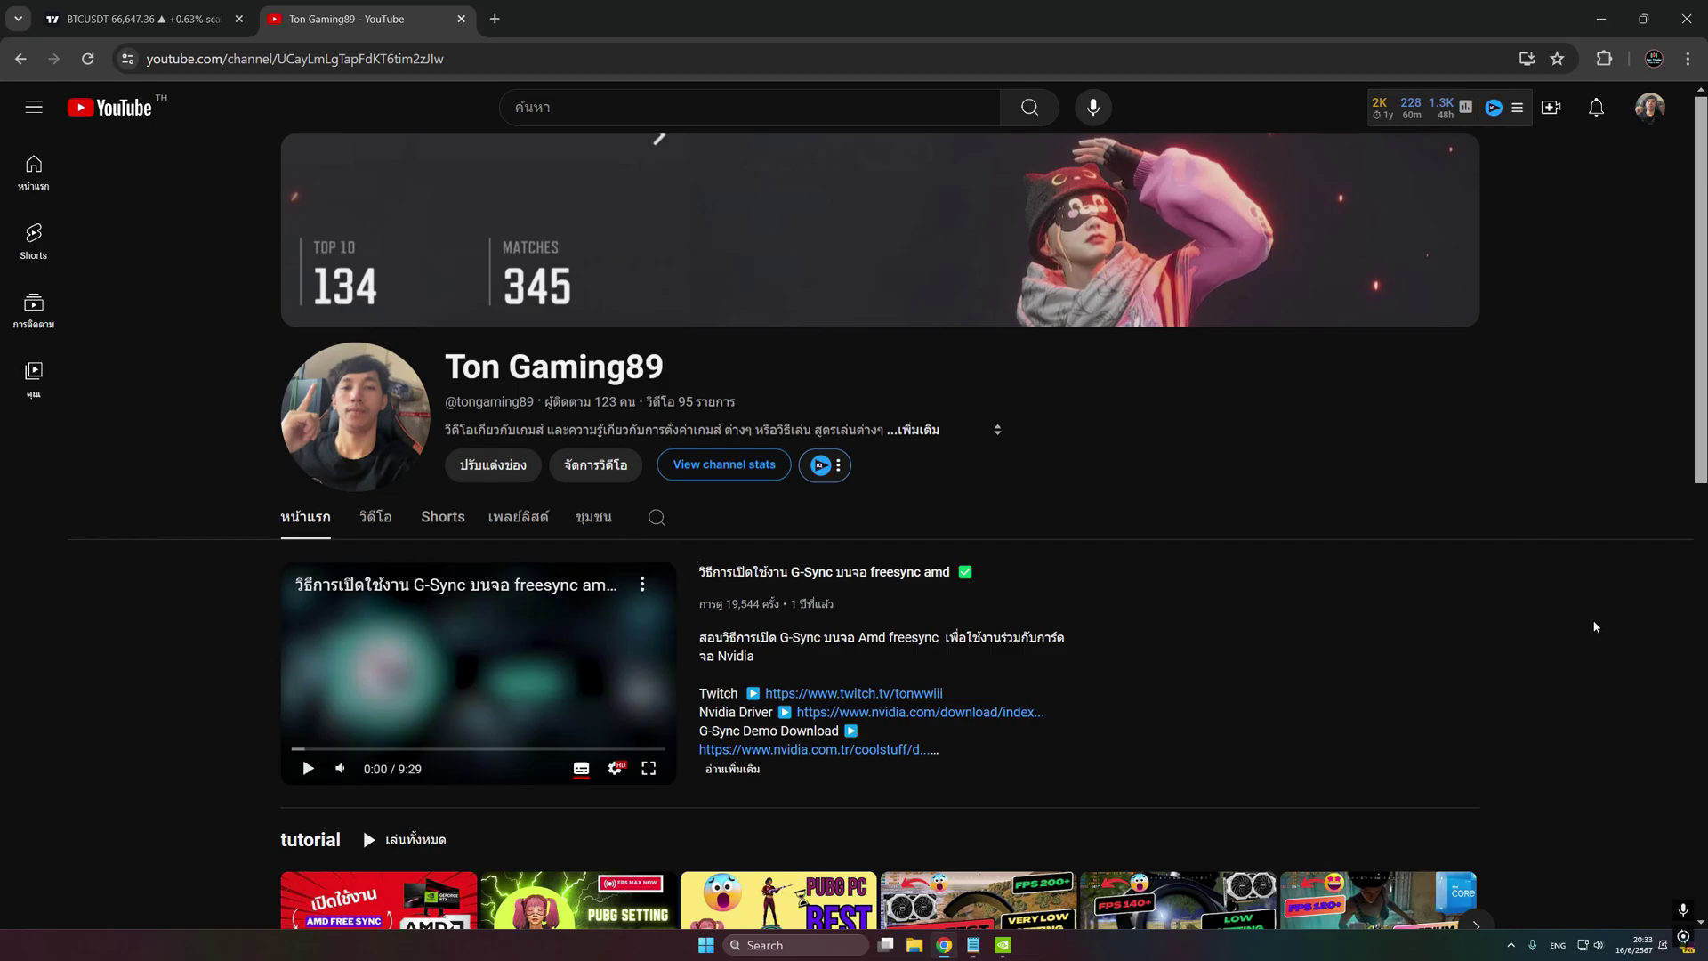
# Step: Open the NVIDIA Control Panel from the system tray
pyautogui.click(1511, 945)
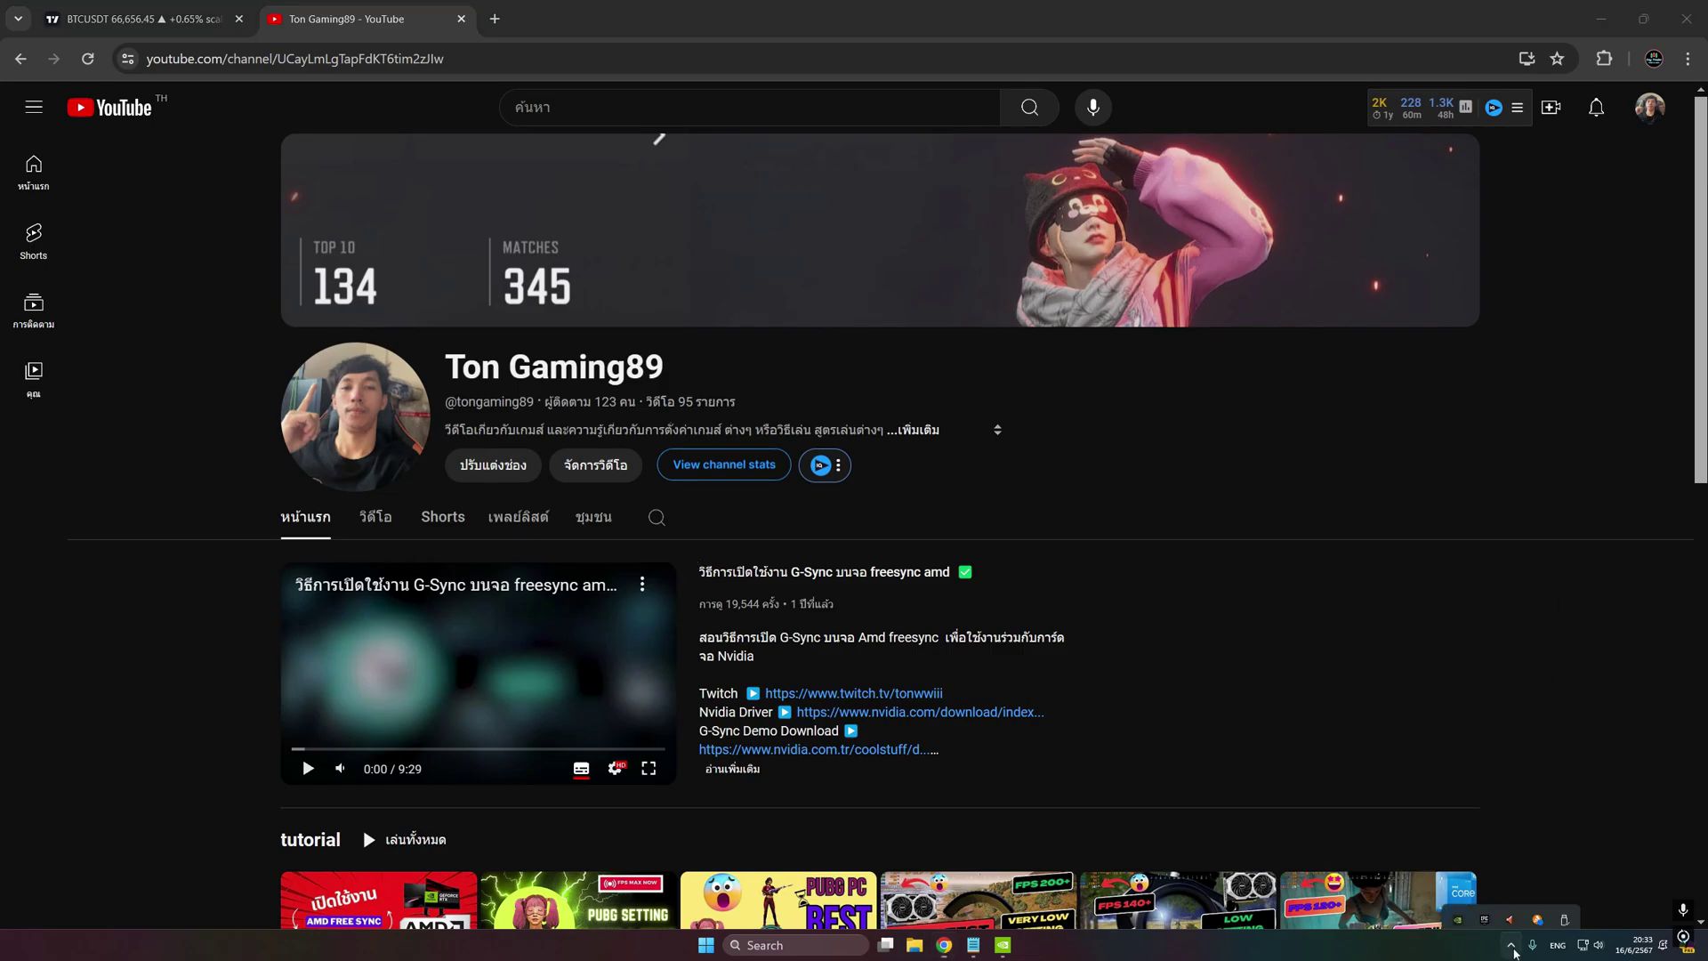
pyautogui.rightClick(1459, 878)
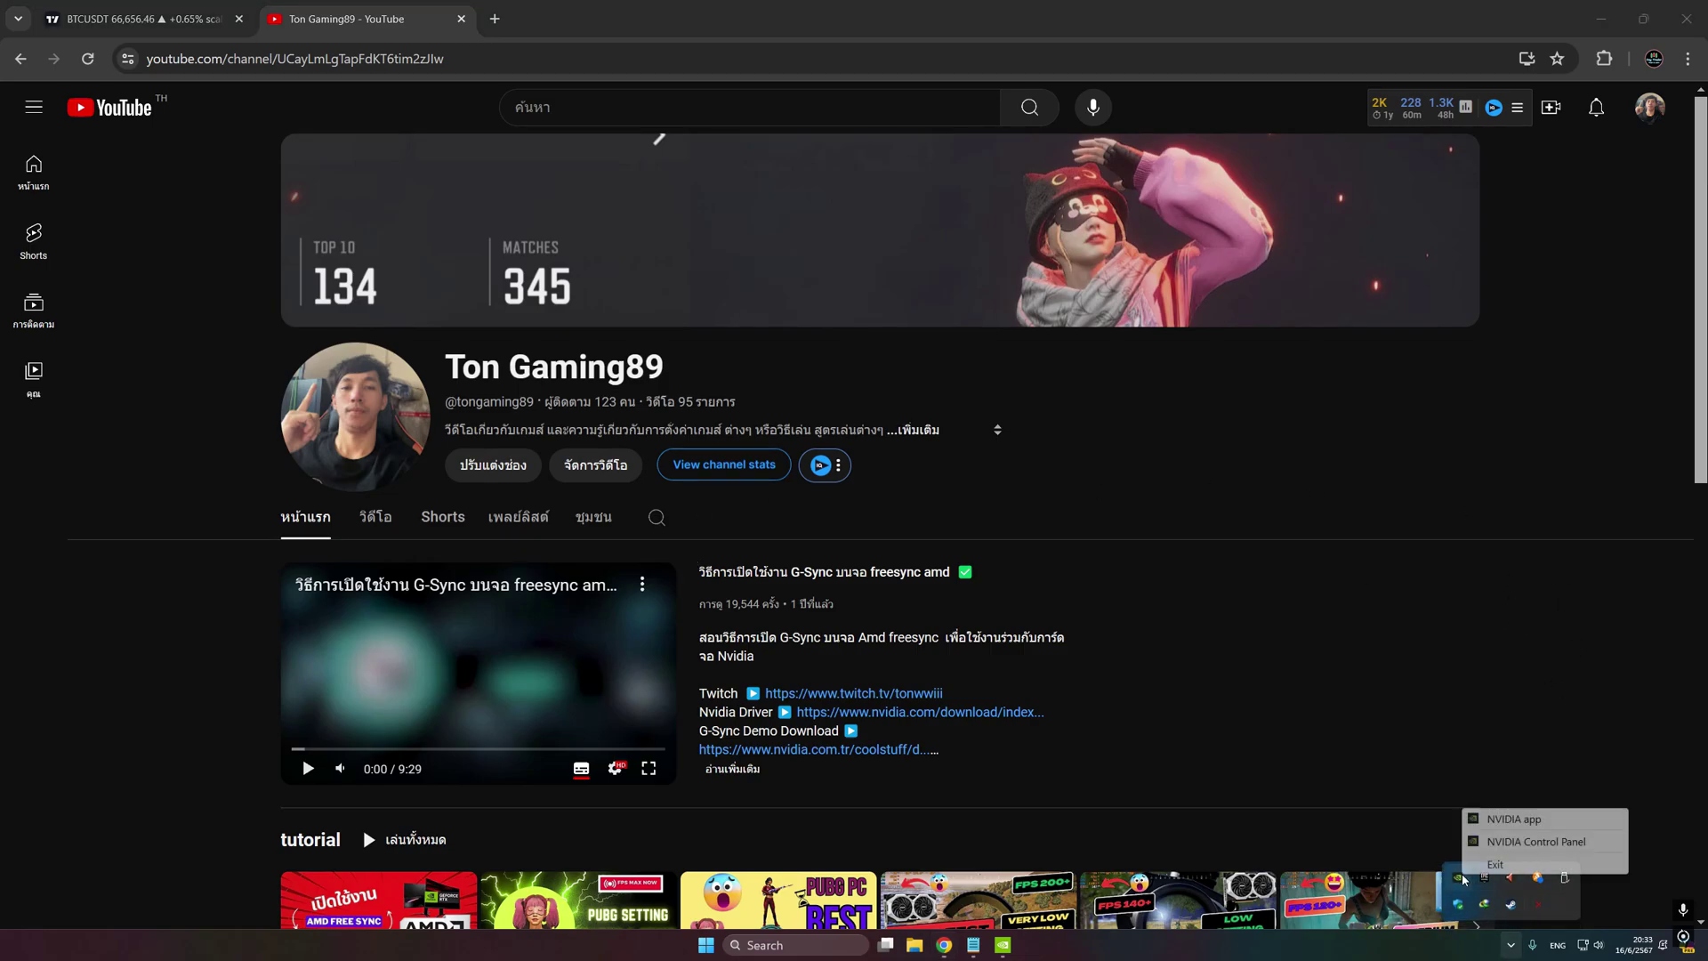
pyautogui.click(1531, 841)
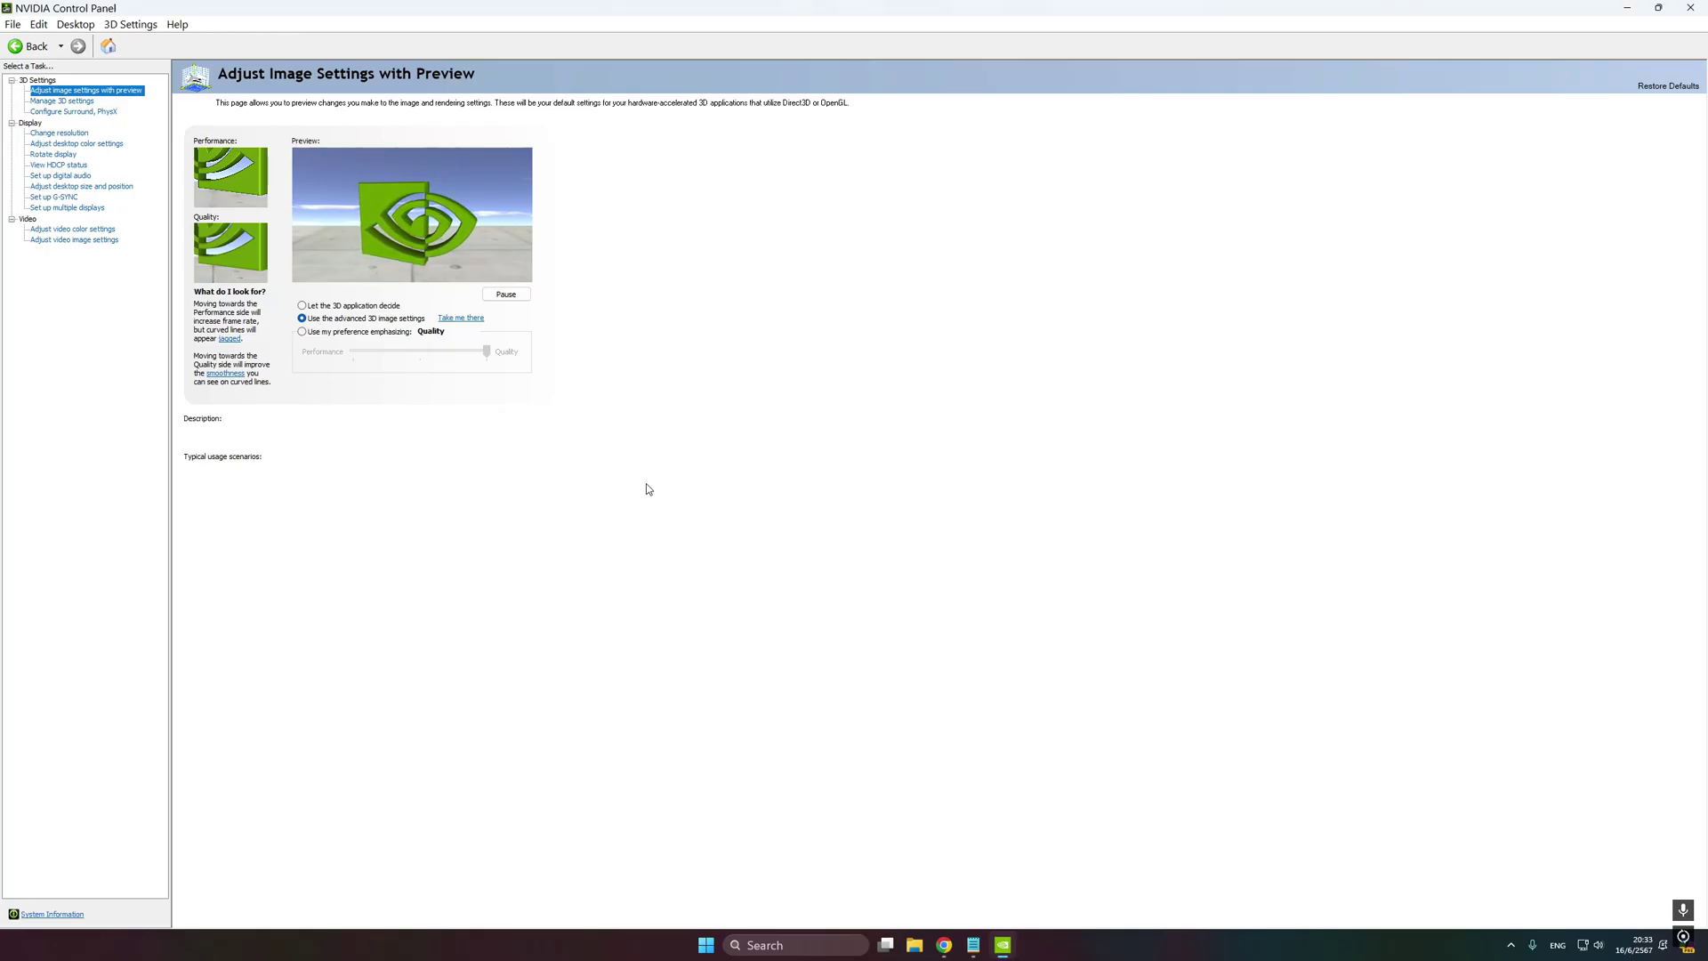
# Step: Go to the Change Resolution page of the display settings
pyautogui.click(60, 176)
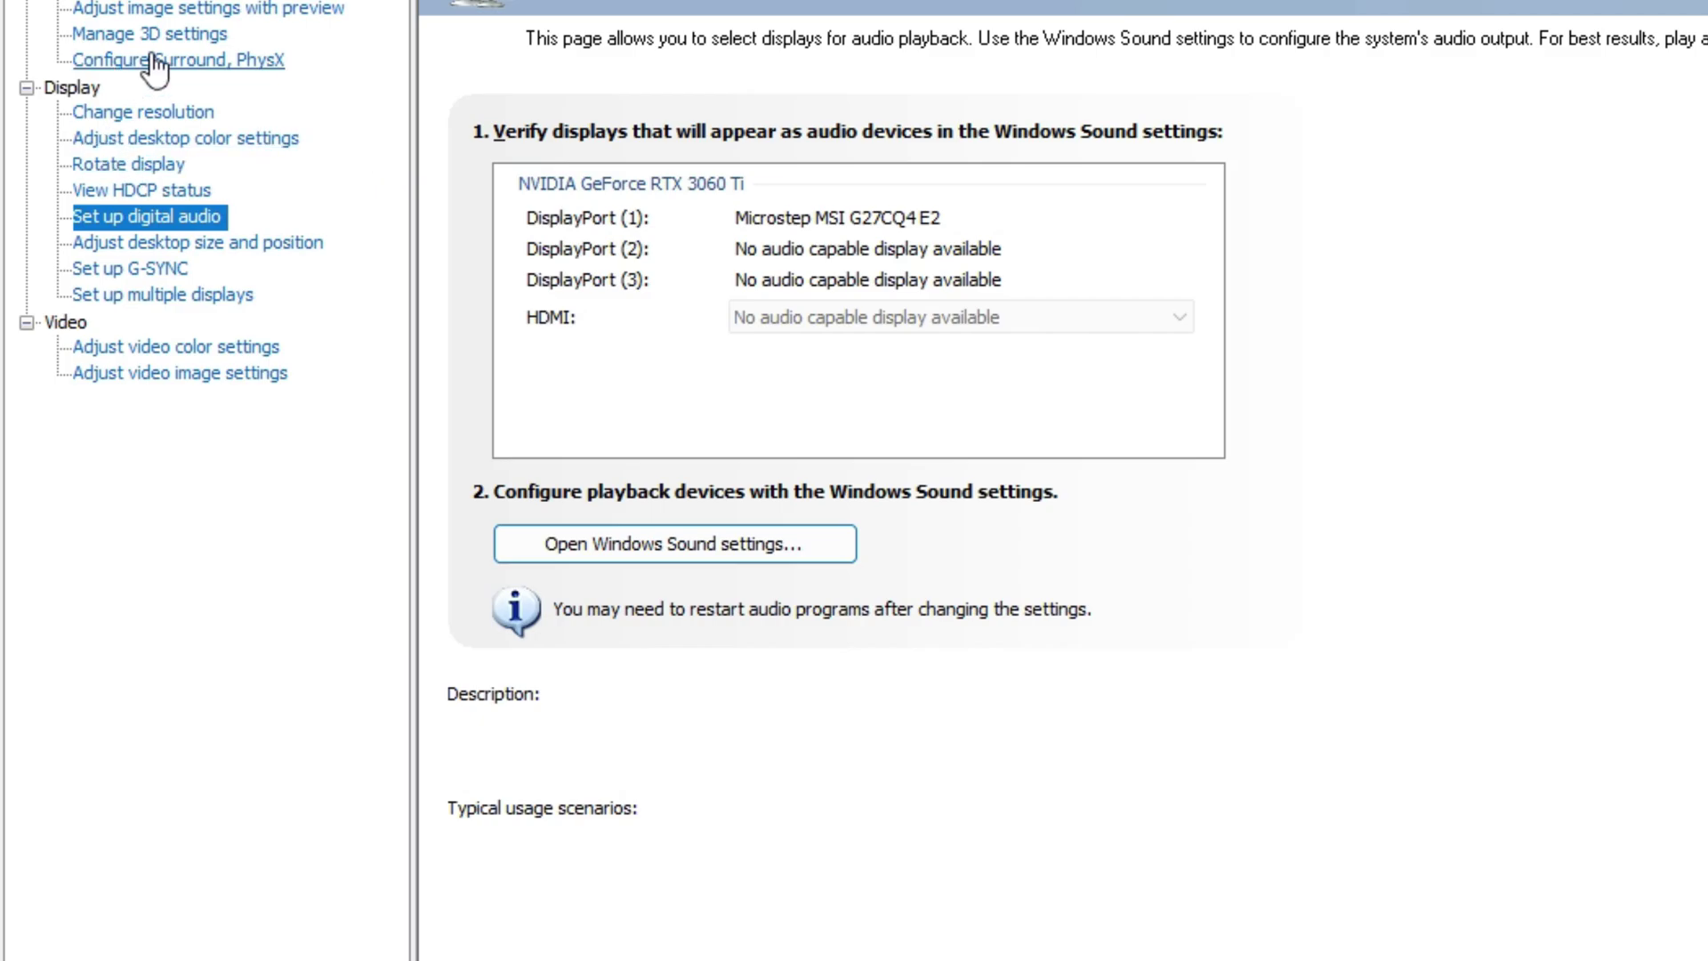
pyautogui.click(225, 140)
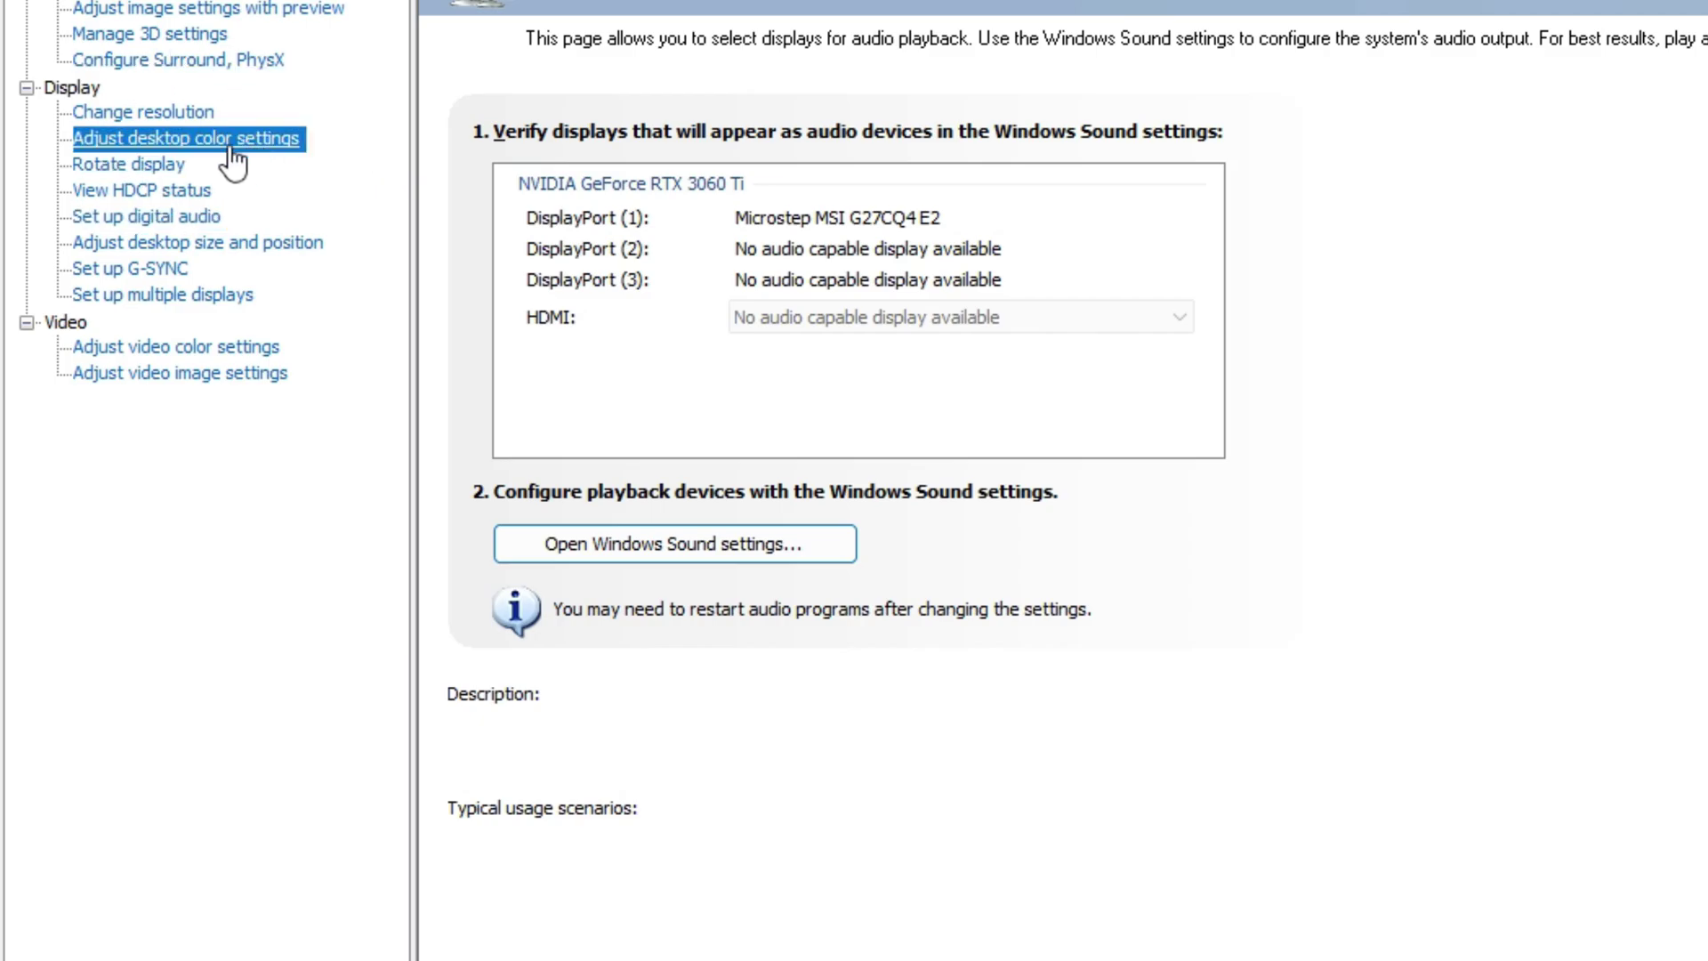
pyautogui.click(138, 114)
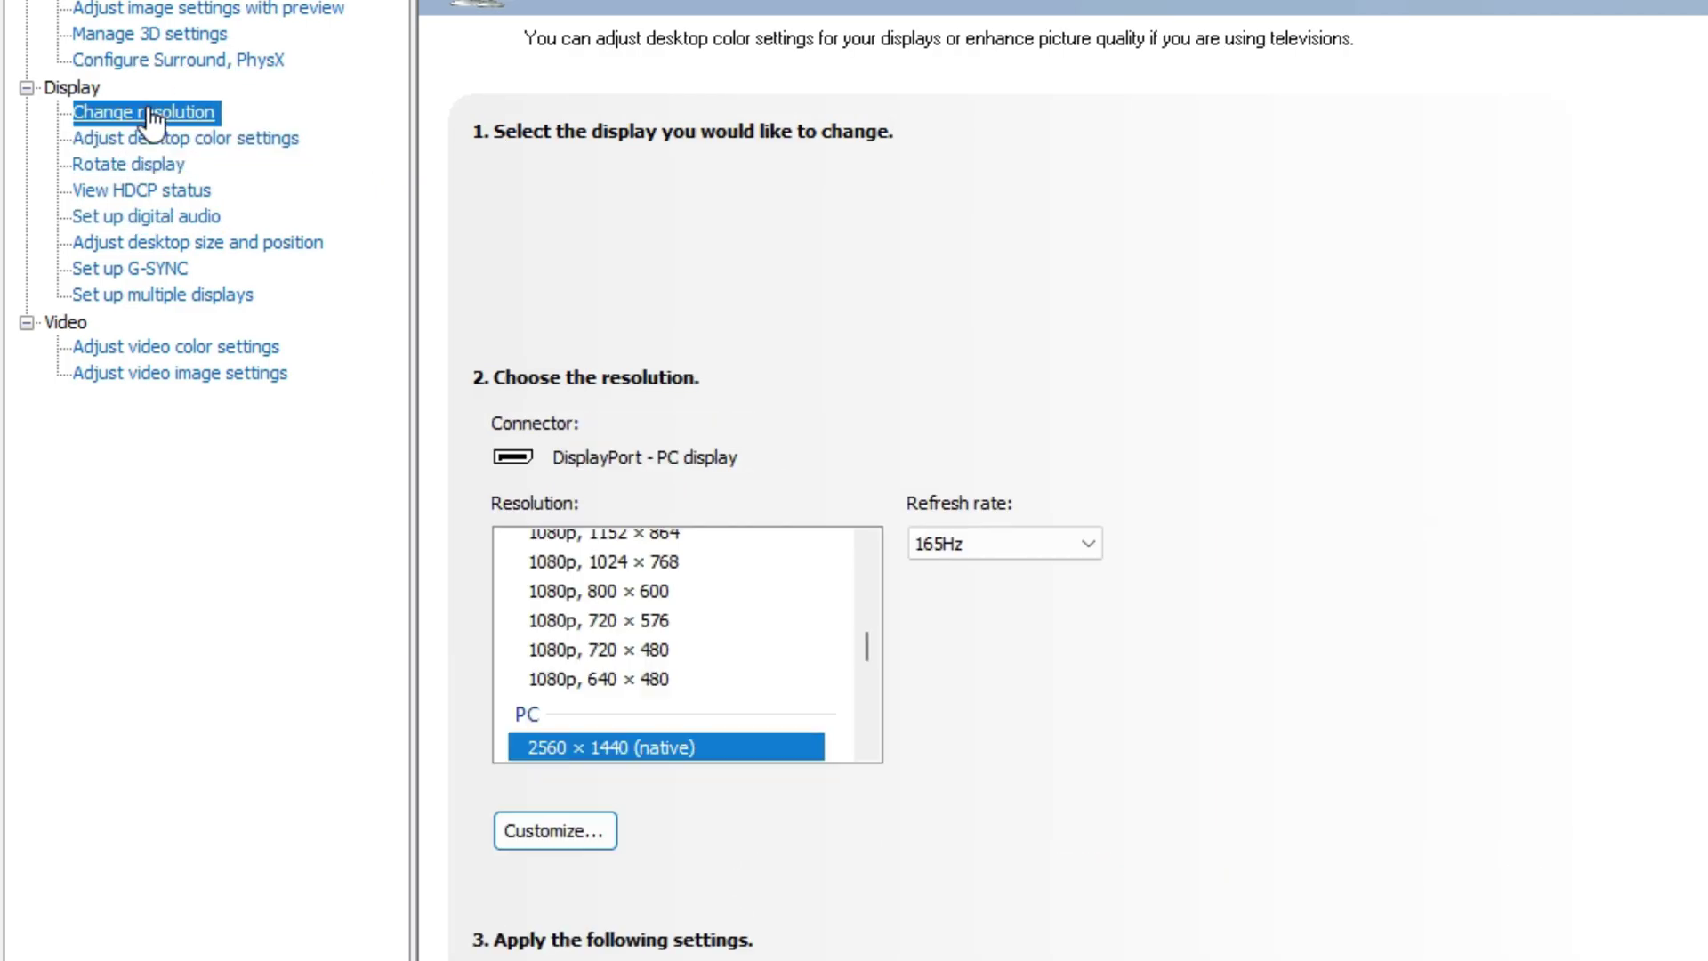
pyautogui.click(74, 88)
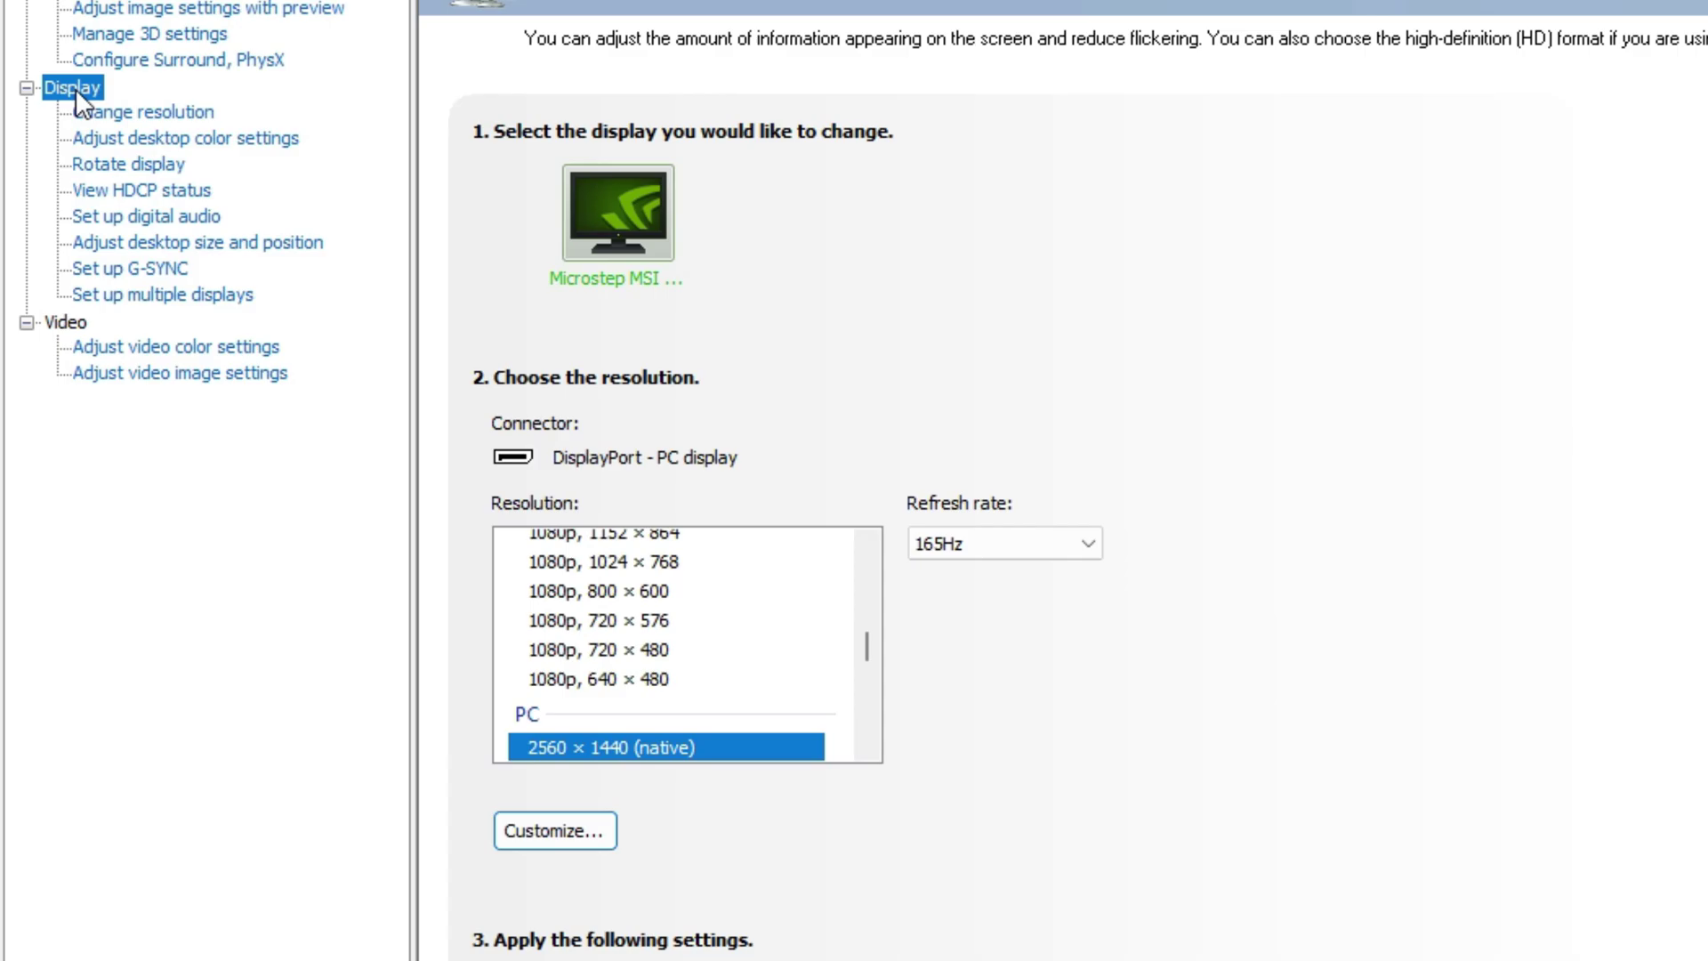
pyautogui.click(153, 114)
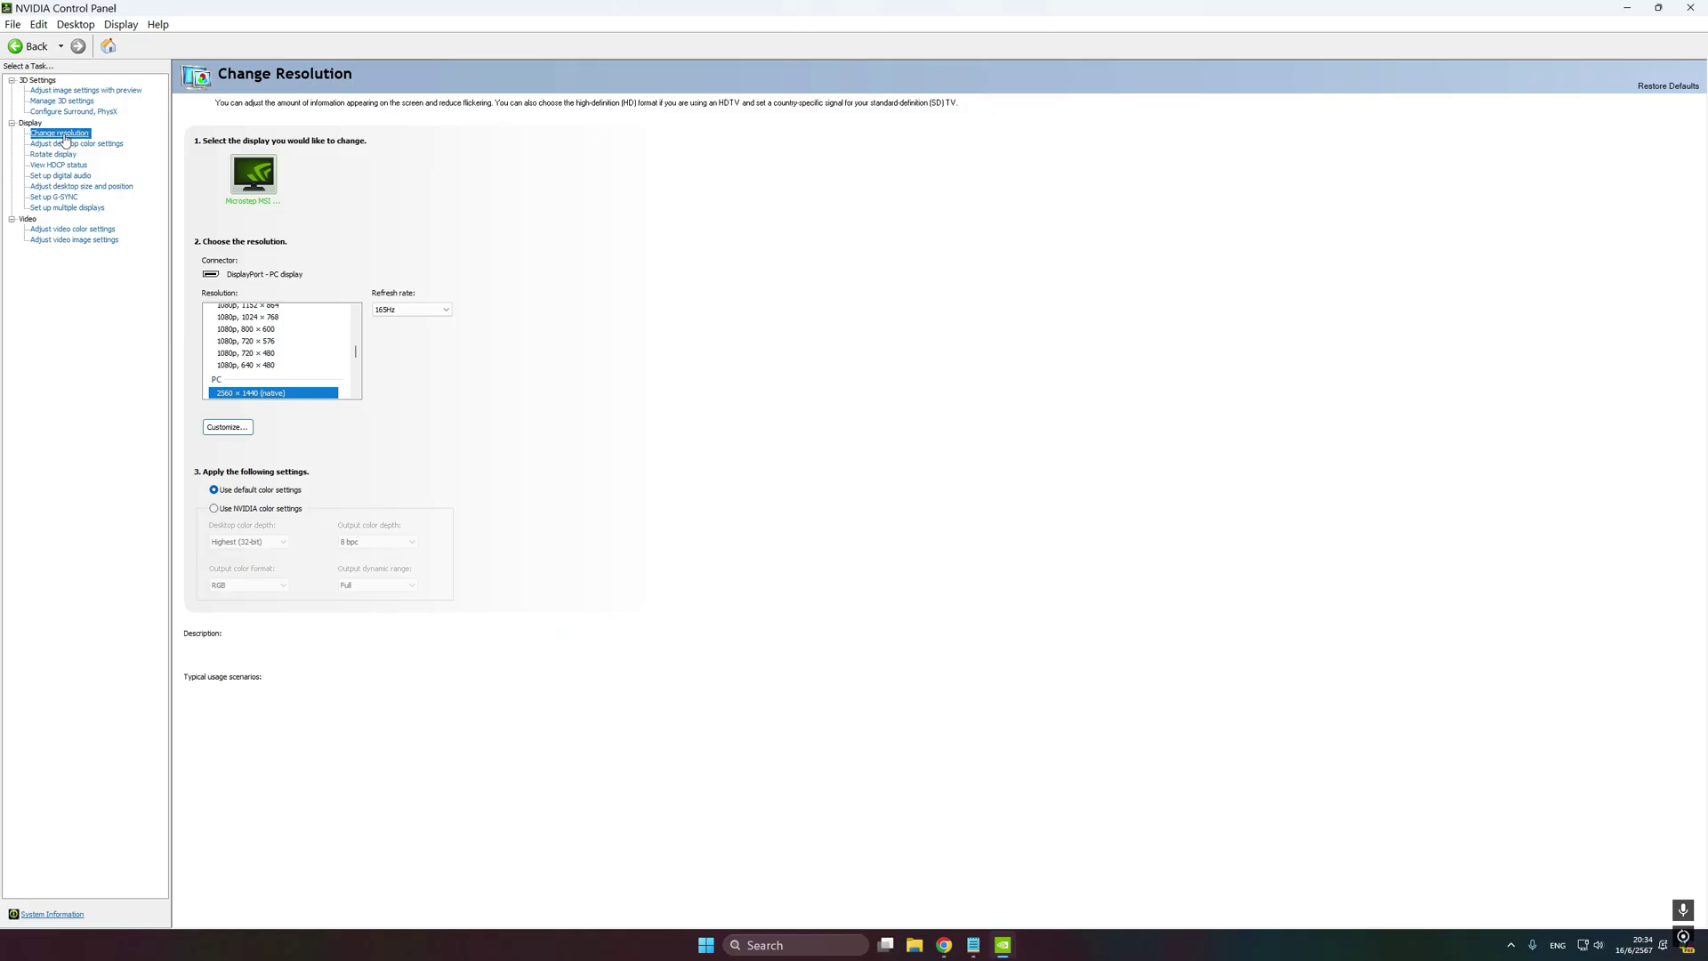
# Step: Examine the list of resolutions available for the display, from the Ultra HD, HD, SD group down to the PC group
pyautogui.scroll(-4, 238, 385)
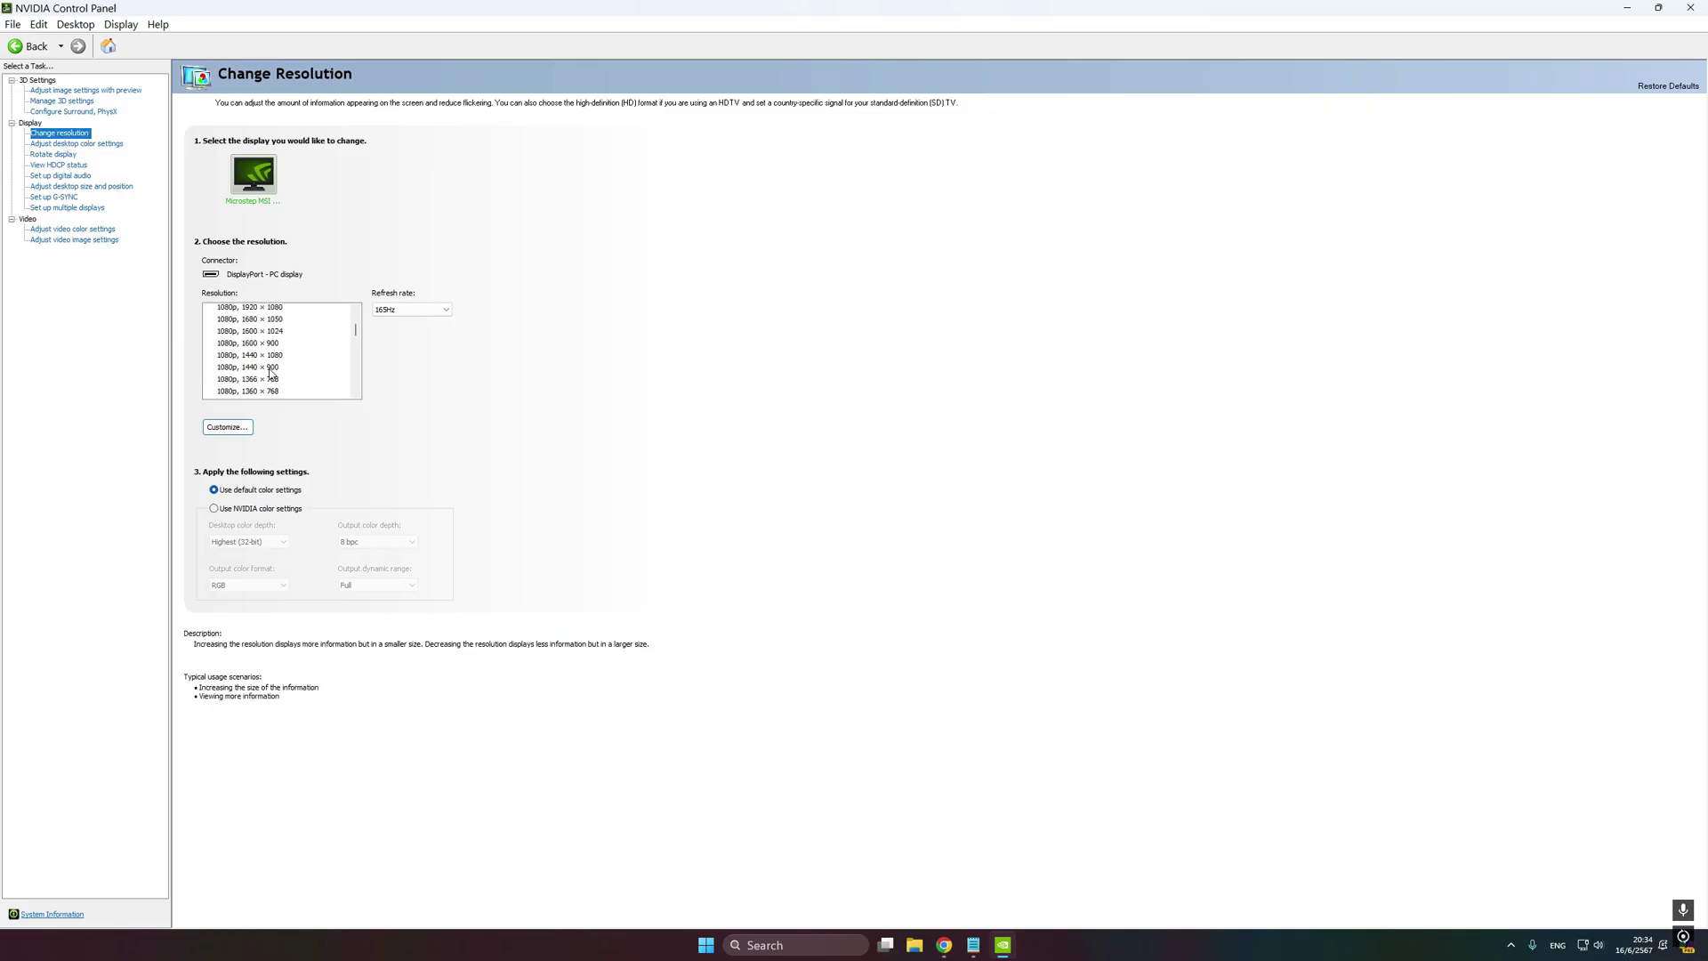
pyautogui.scroll(5, 238, 385)
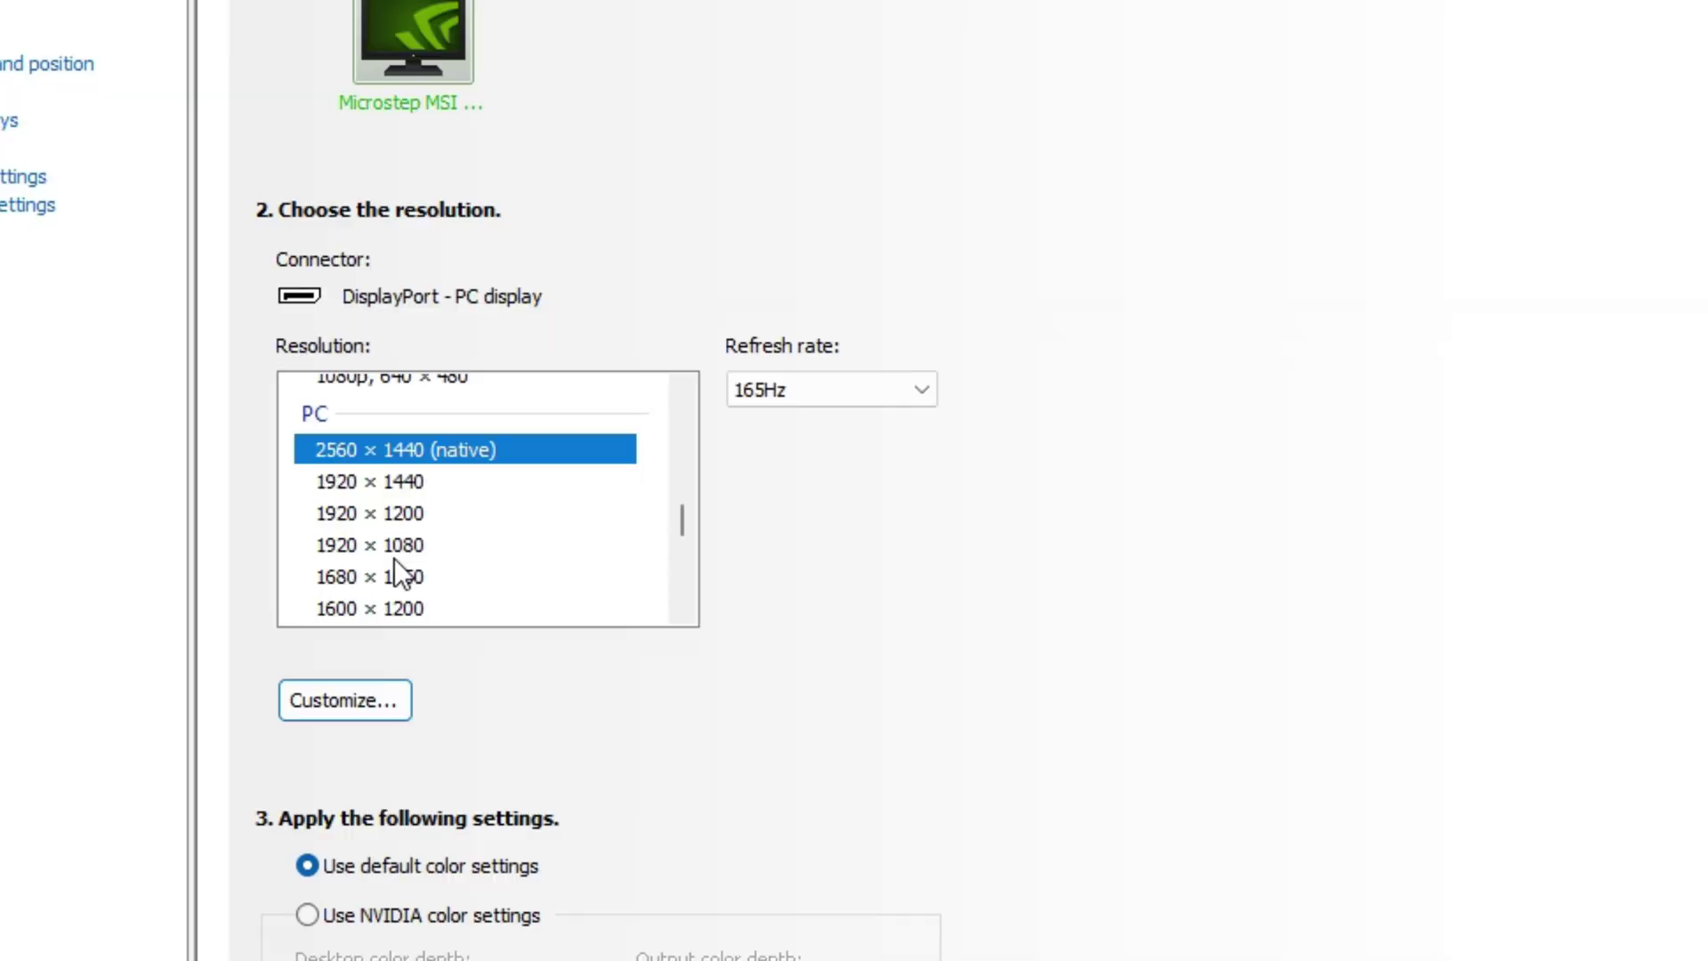
pyautogui.scroll(-3, 248, 379)
pyautogui.scroll(-3, 403, 481)
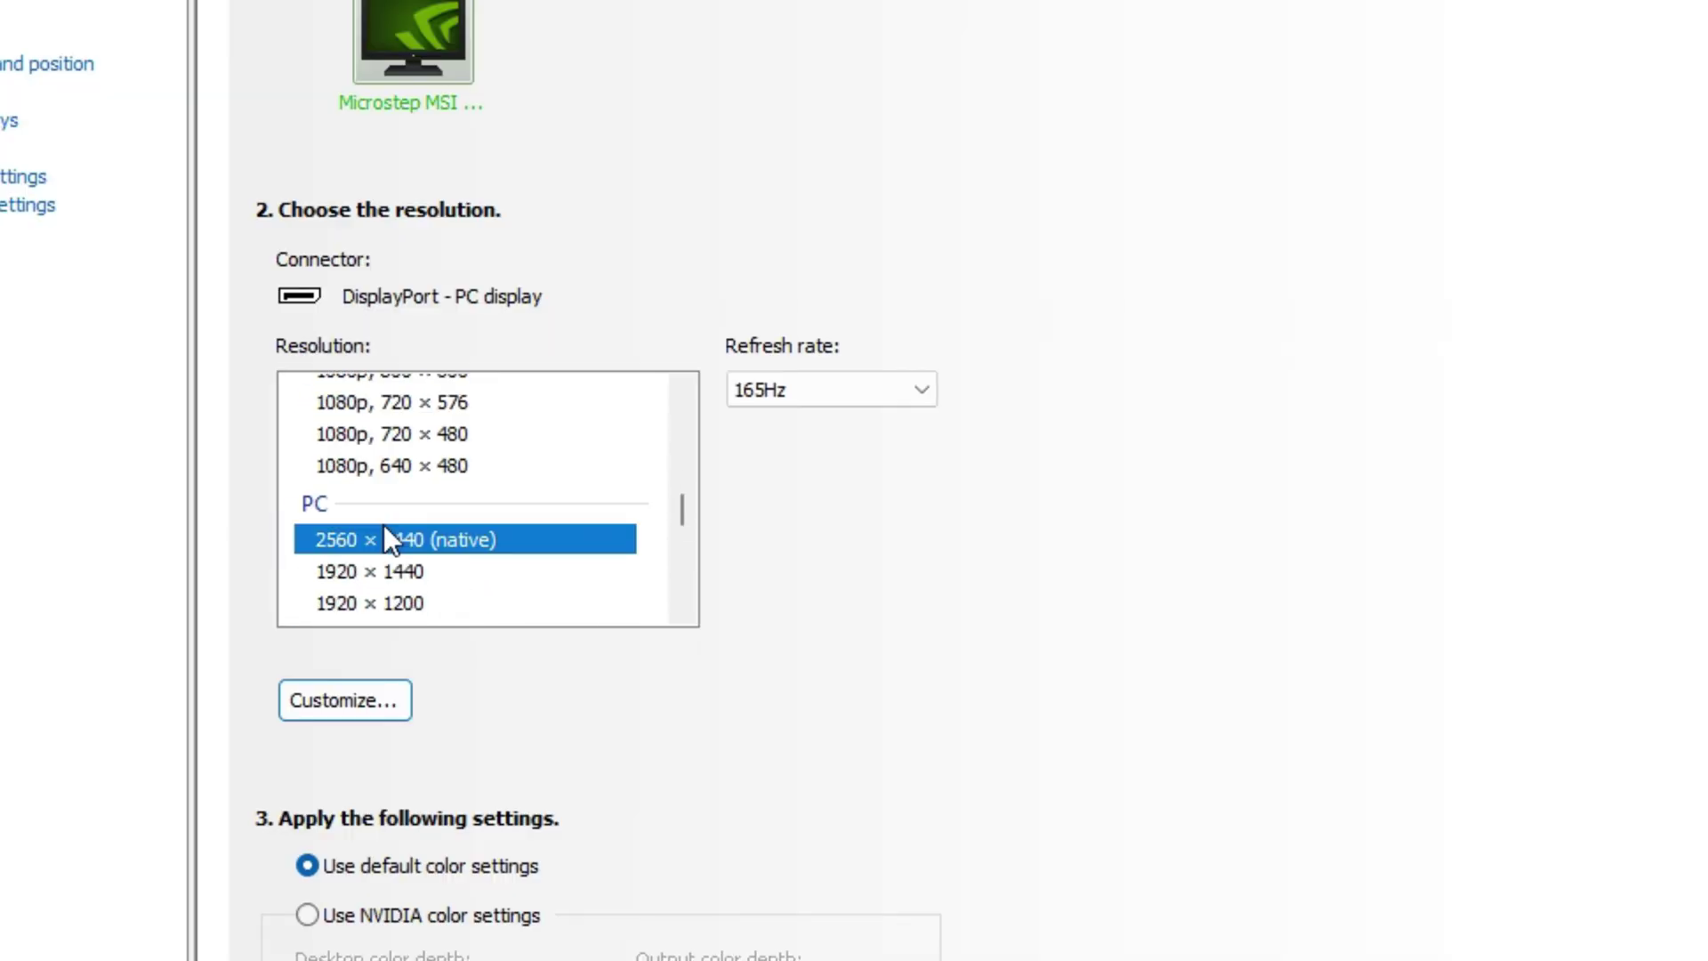
pyautogui.scroll(6, 383, 525)
pyautogui.scroll(-1, 394, 537)
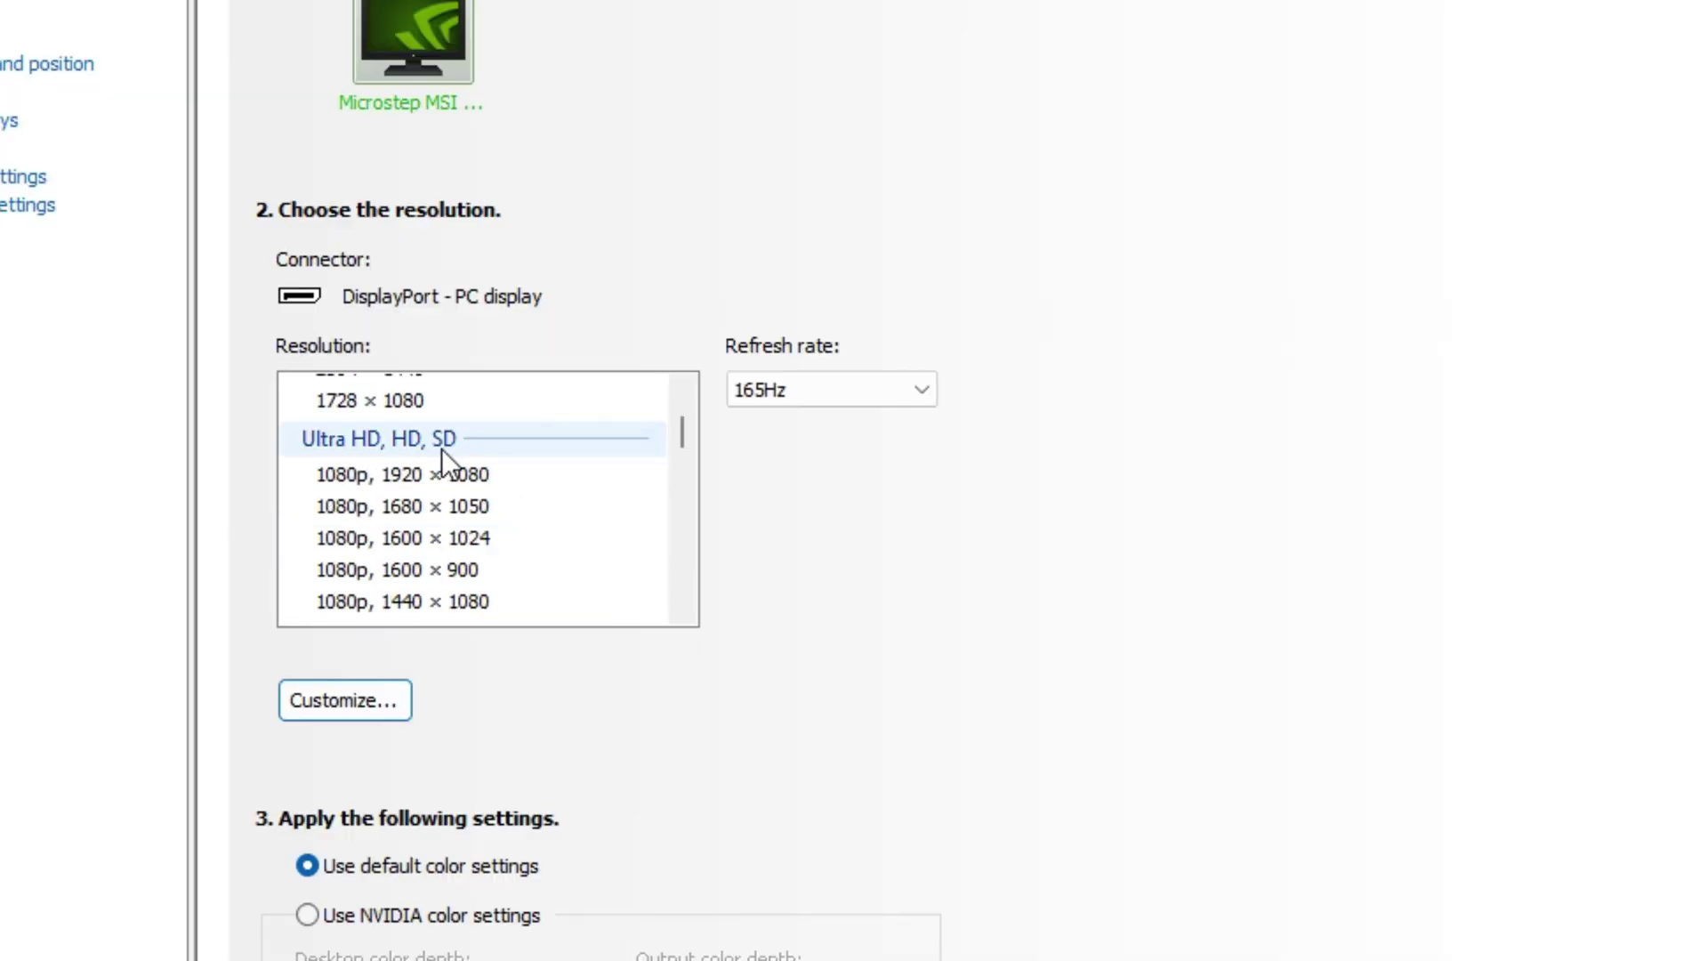
pyautogui.scroll(-5, 441, 448)
pyautogui.scroll(-4, 480, 594)
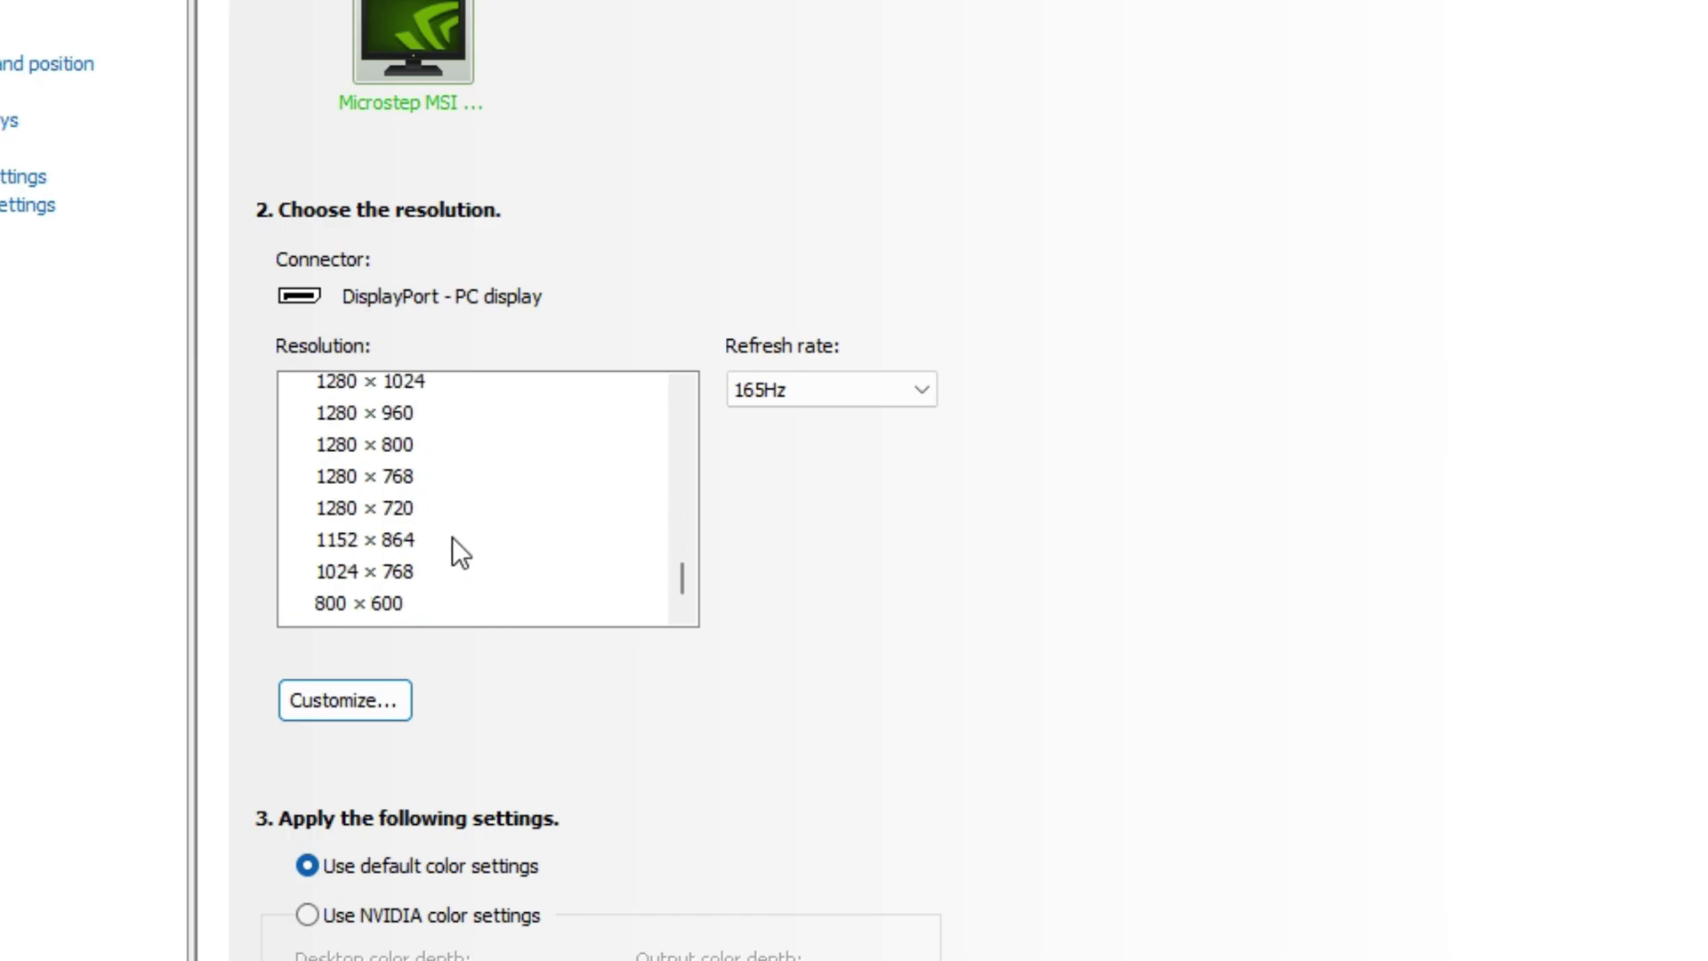
pyautogui.scroll(8, 547, 592)
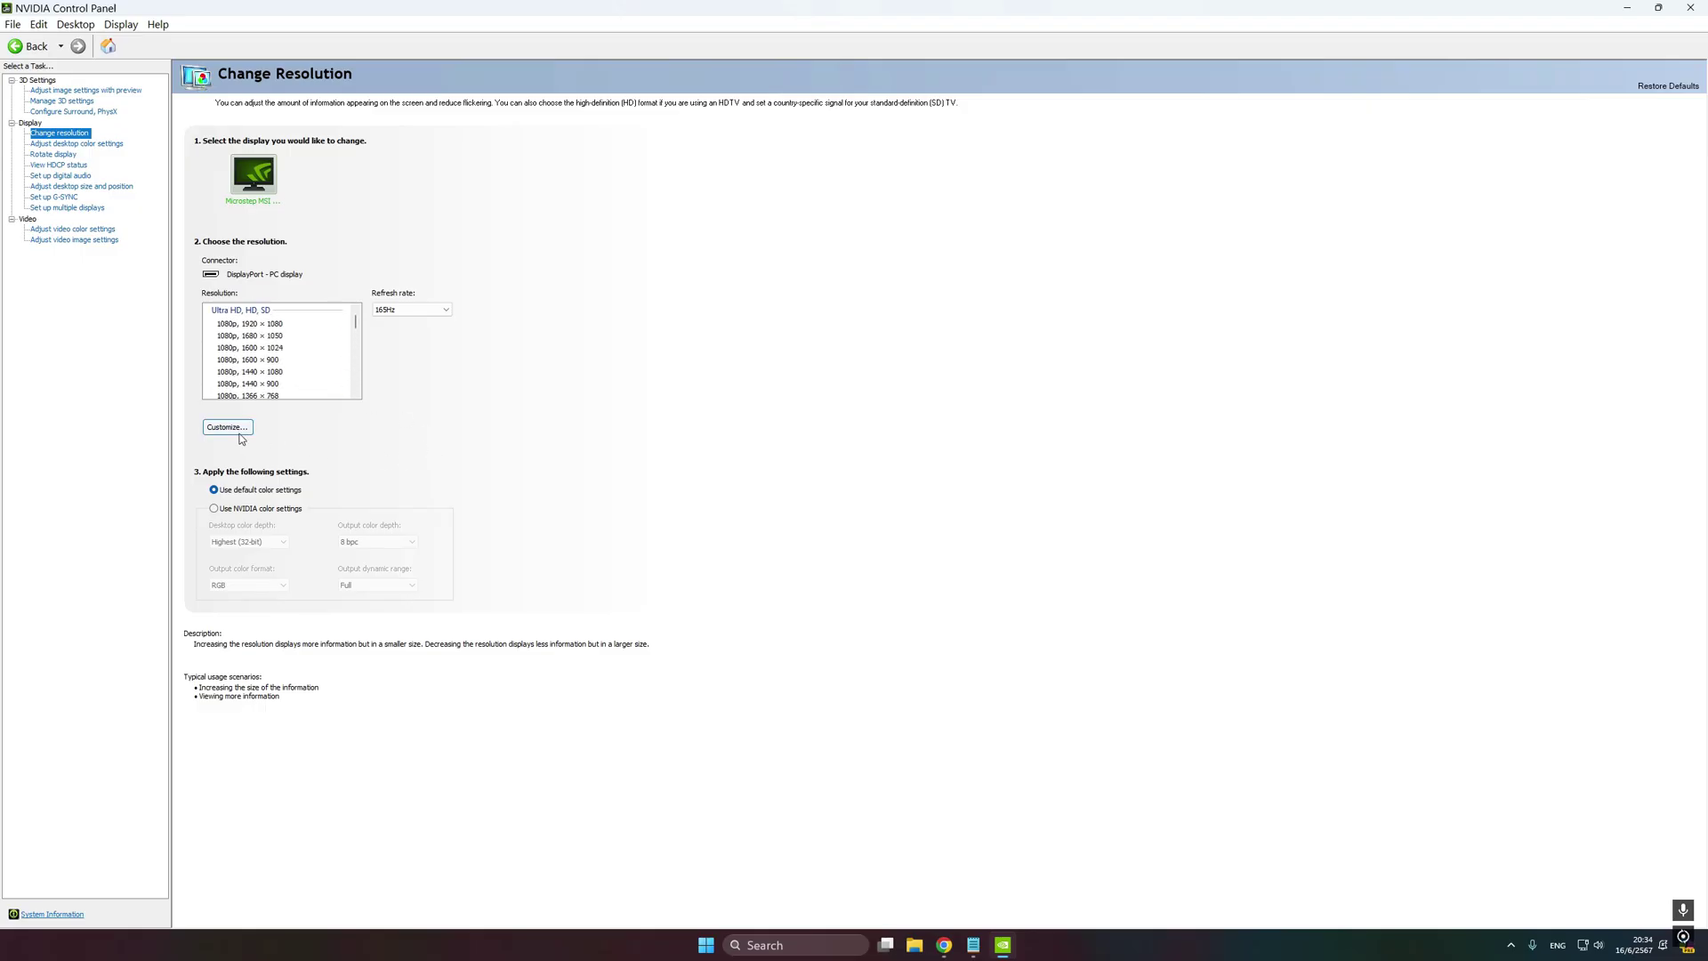
# Step: Start a new custom resolution with 1728 horizontal pixels and 1080 vertical lines
pyautogui.click(231, 427)
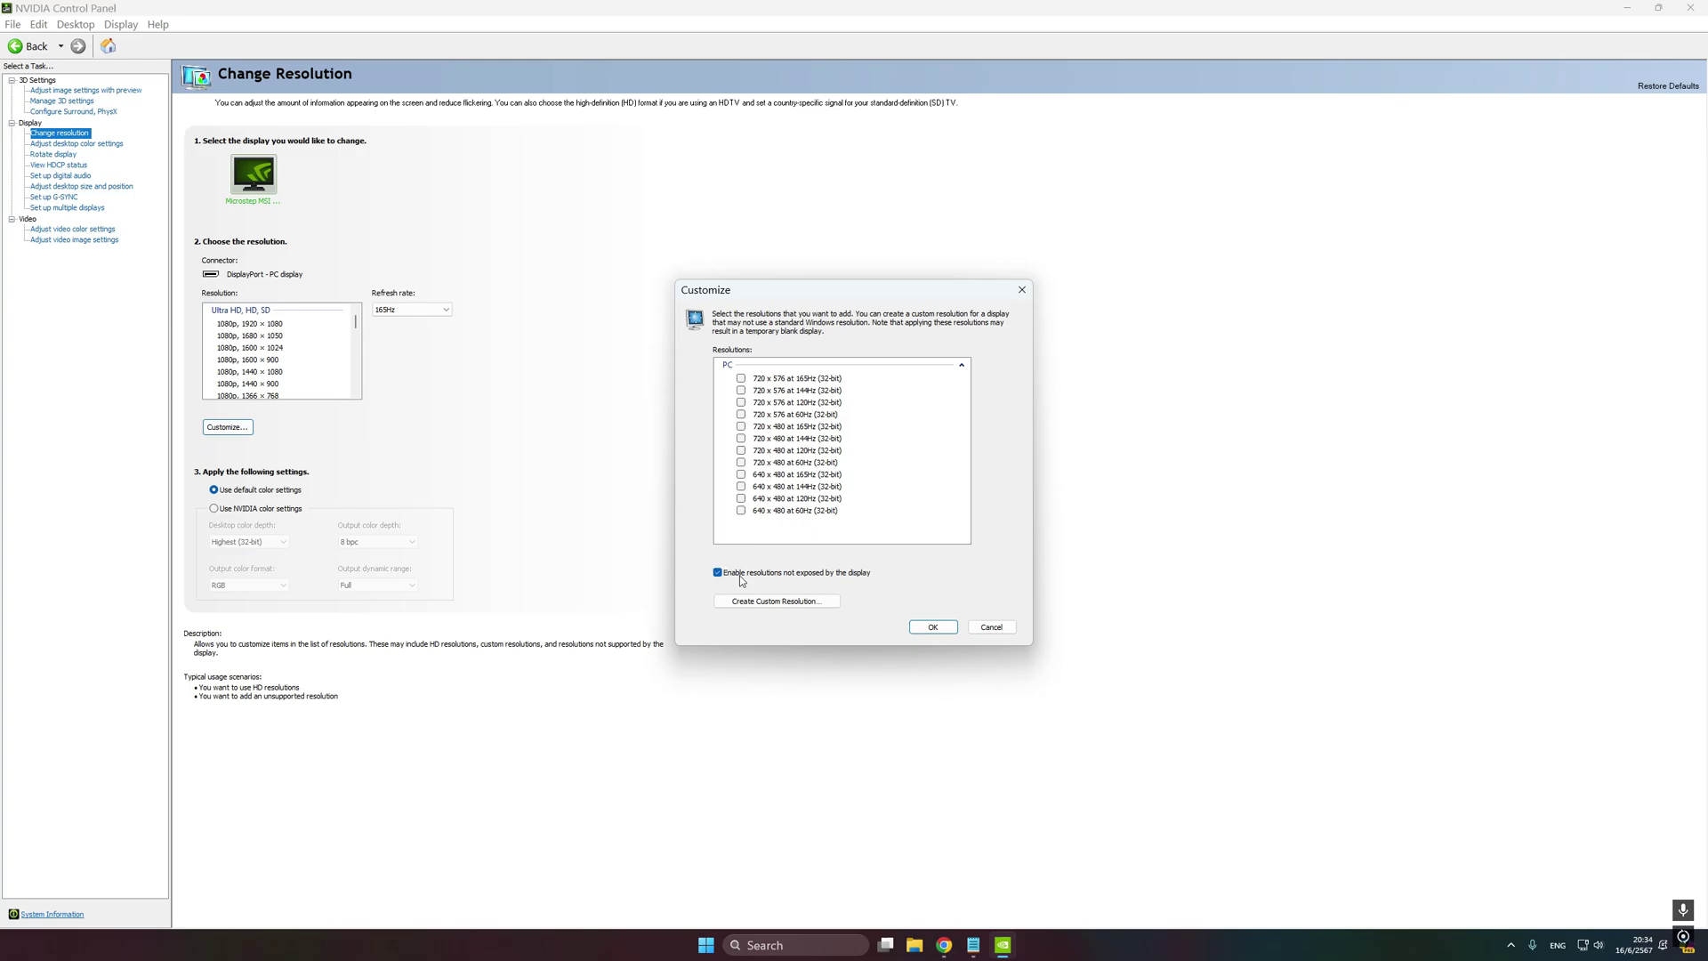
pyautogui.click(779, 602)
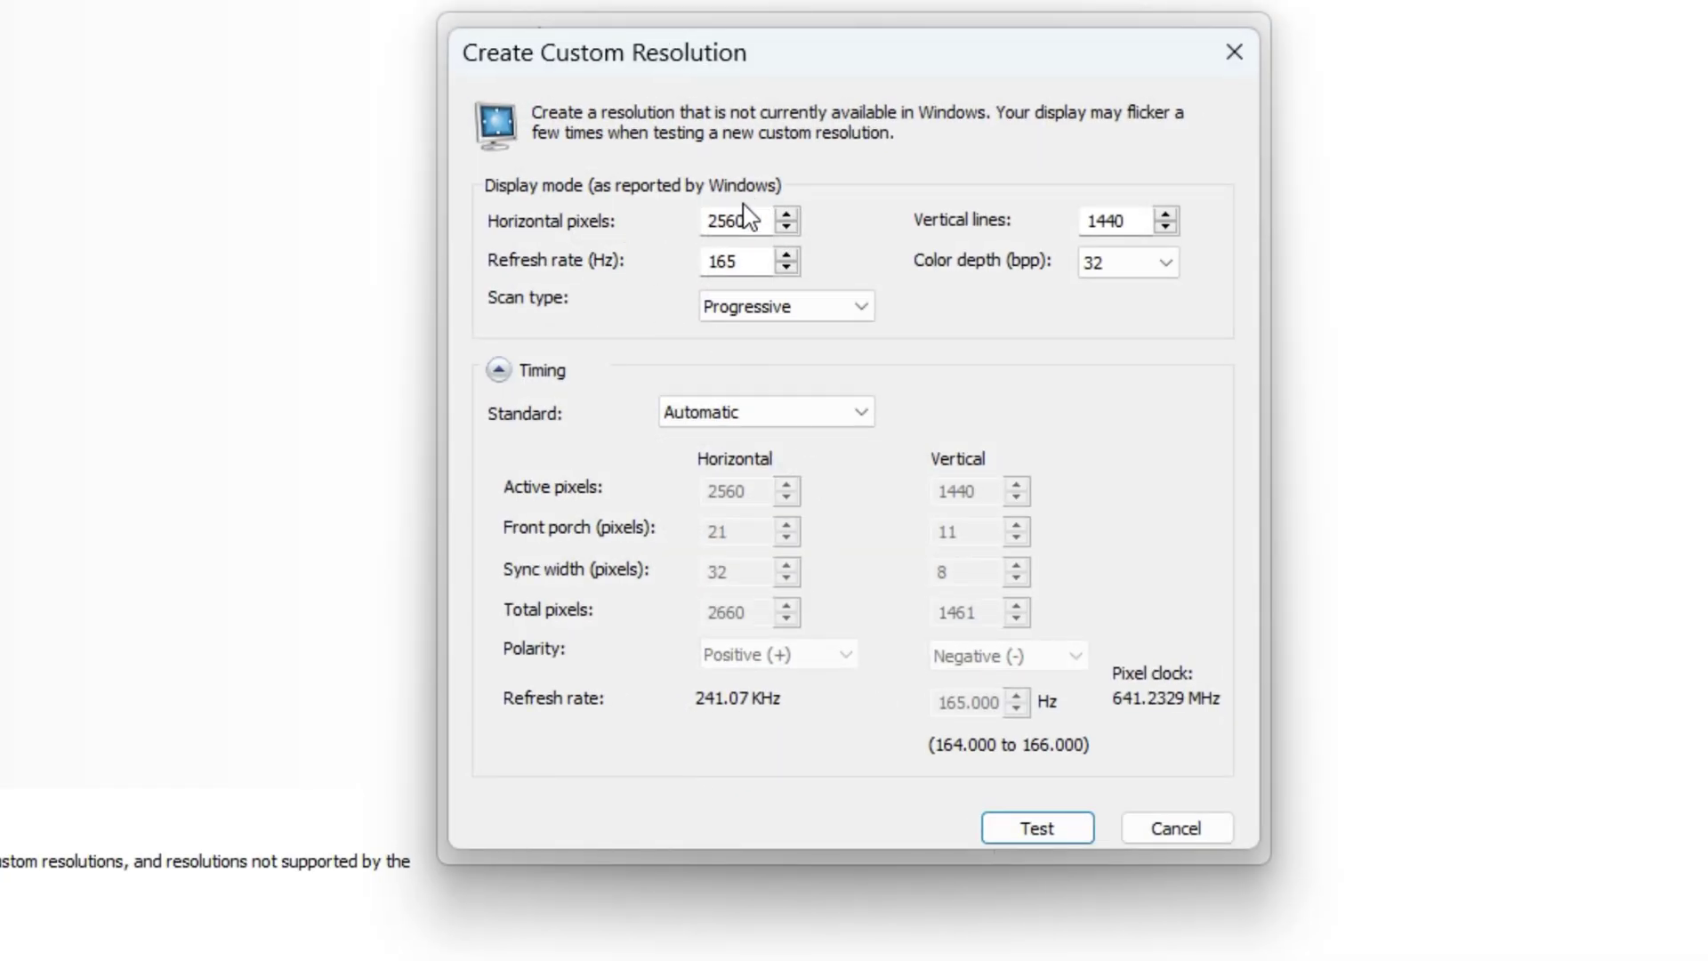
pyautogui.doubleClick(750, 222)
pyautogui.write('1728')
pyautogui.moveTo(761, 217); pyautogui.dragTo(483, 210)
pyautogui.doubleClick(1129, 217)
pyautogui.moveTo(760, 217); pyautogui.dragTo(423, 203)
pyautogui.doubleClick(1125, 219)
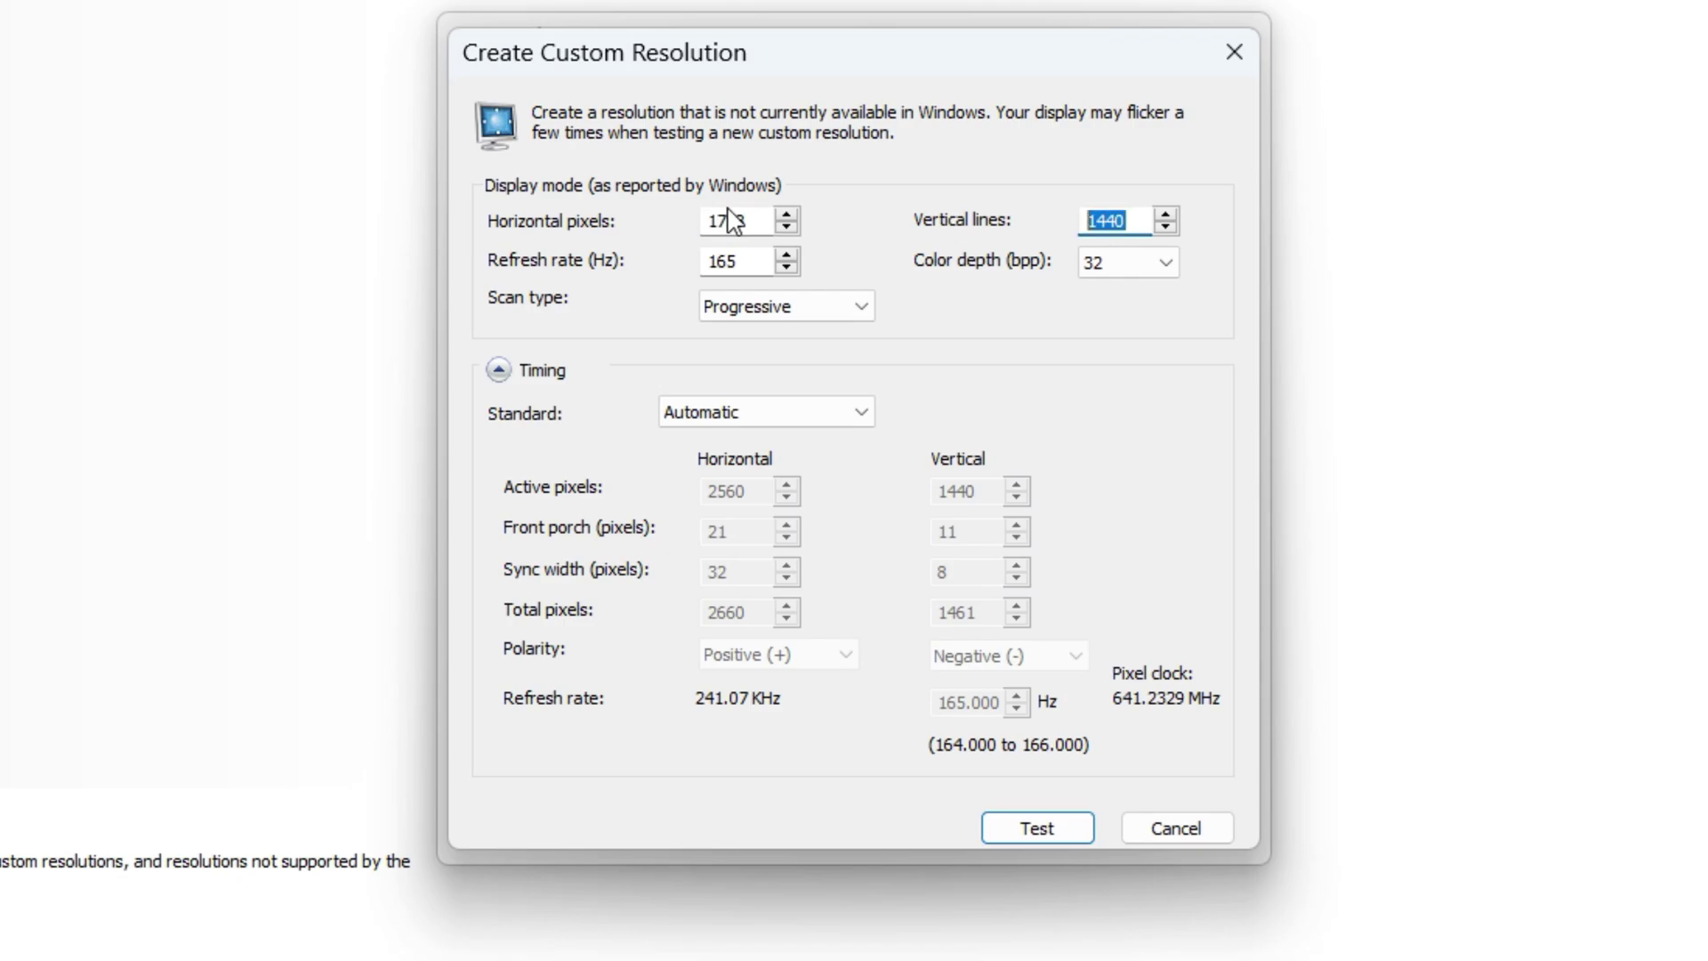
pyautogui.write('1080')
pyautogui.doubleClick(1130, 219)
pyautogui.moveTo(763, 222); pyautogui.dragTo(613, 218)
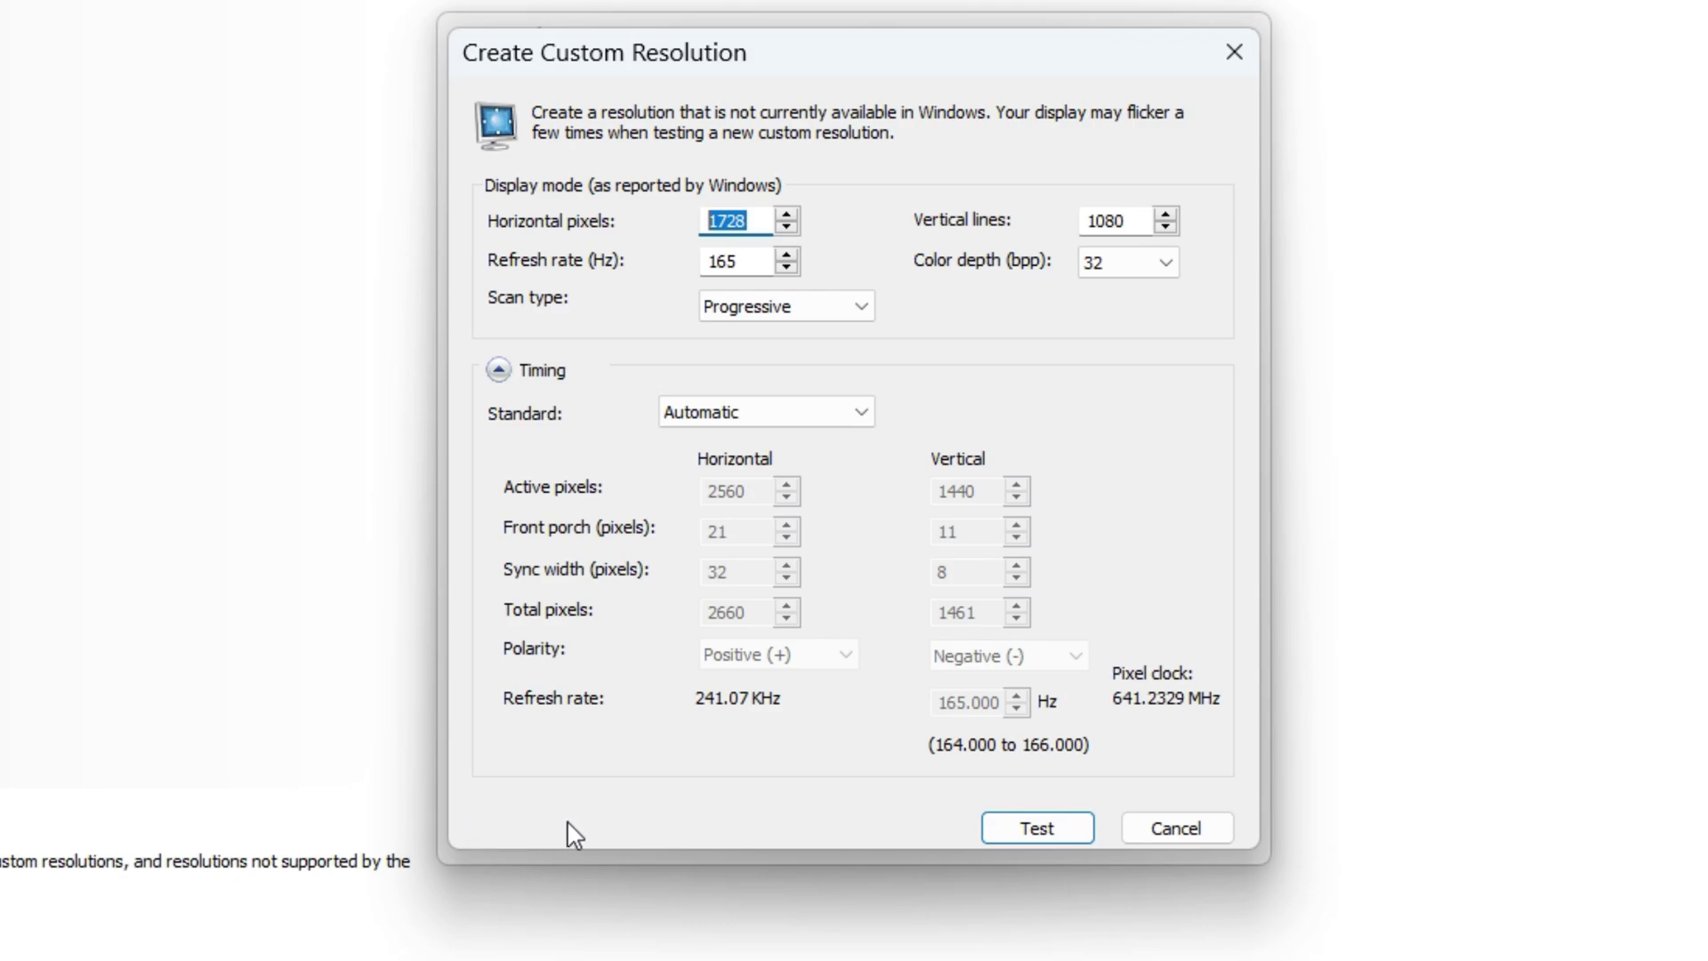
# Step: Set the custom resolution's refresh rate to 165 Hz, with Progressive scan type and 32 bpp color depth
pyautogui.doubleClick(749, 261)
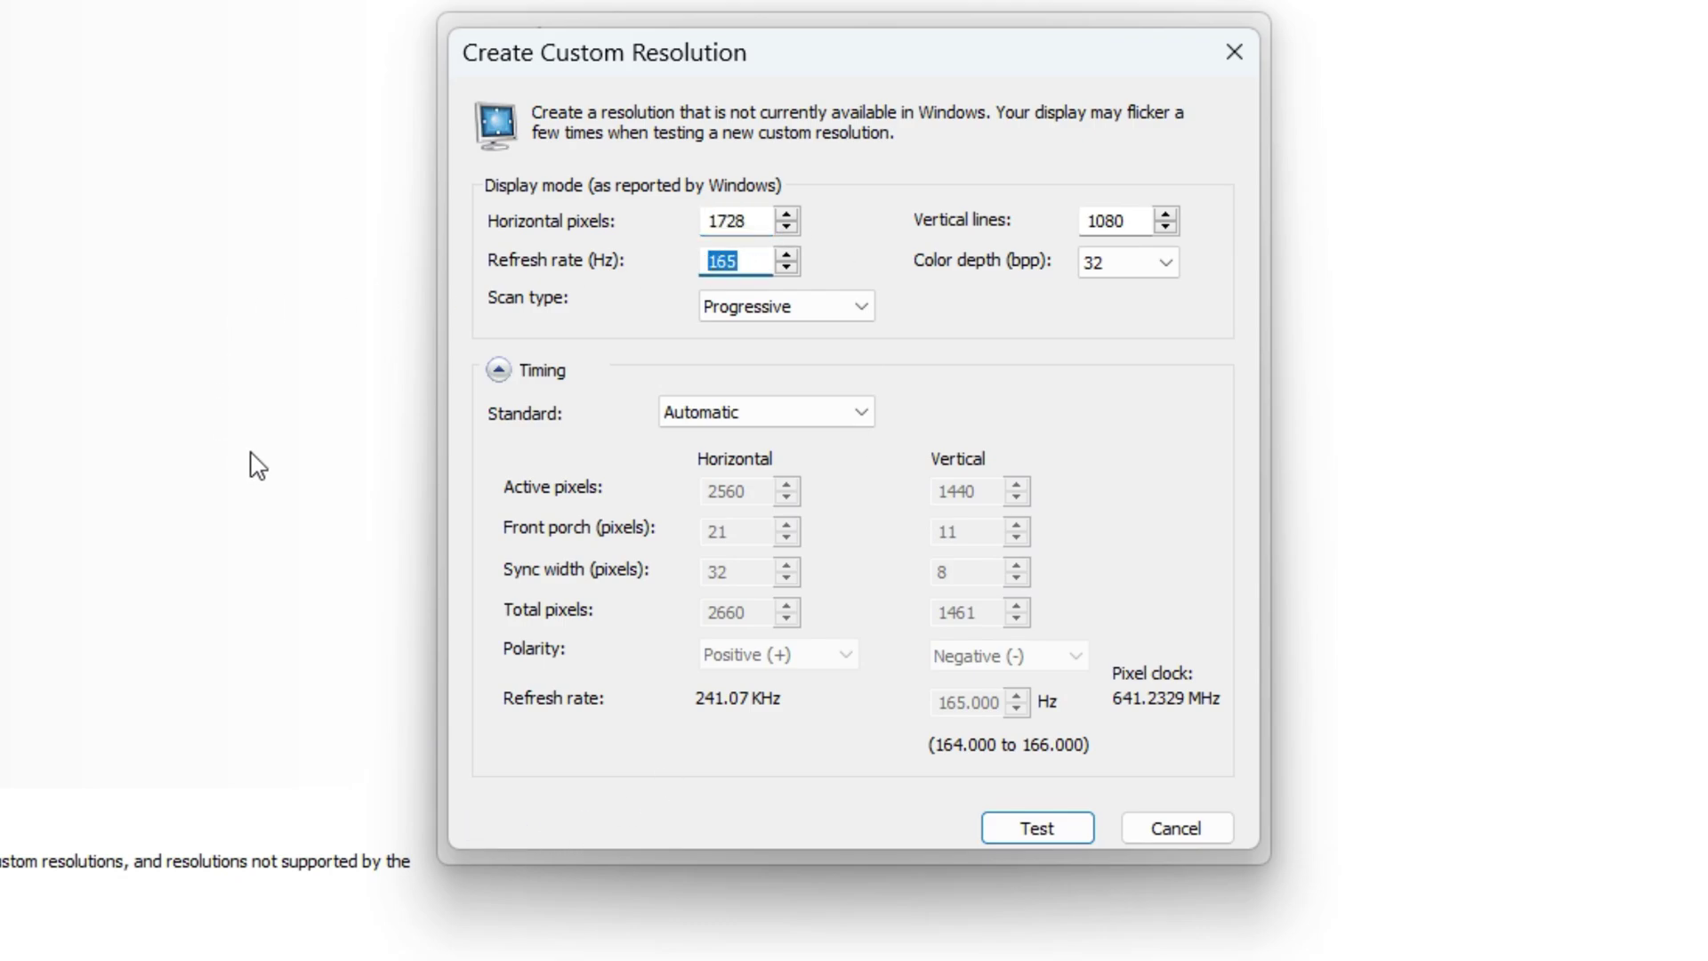
pyautogui.write('165')
pyautogui.click(741, 312)
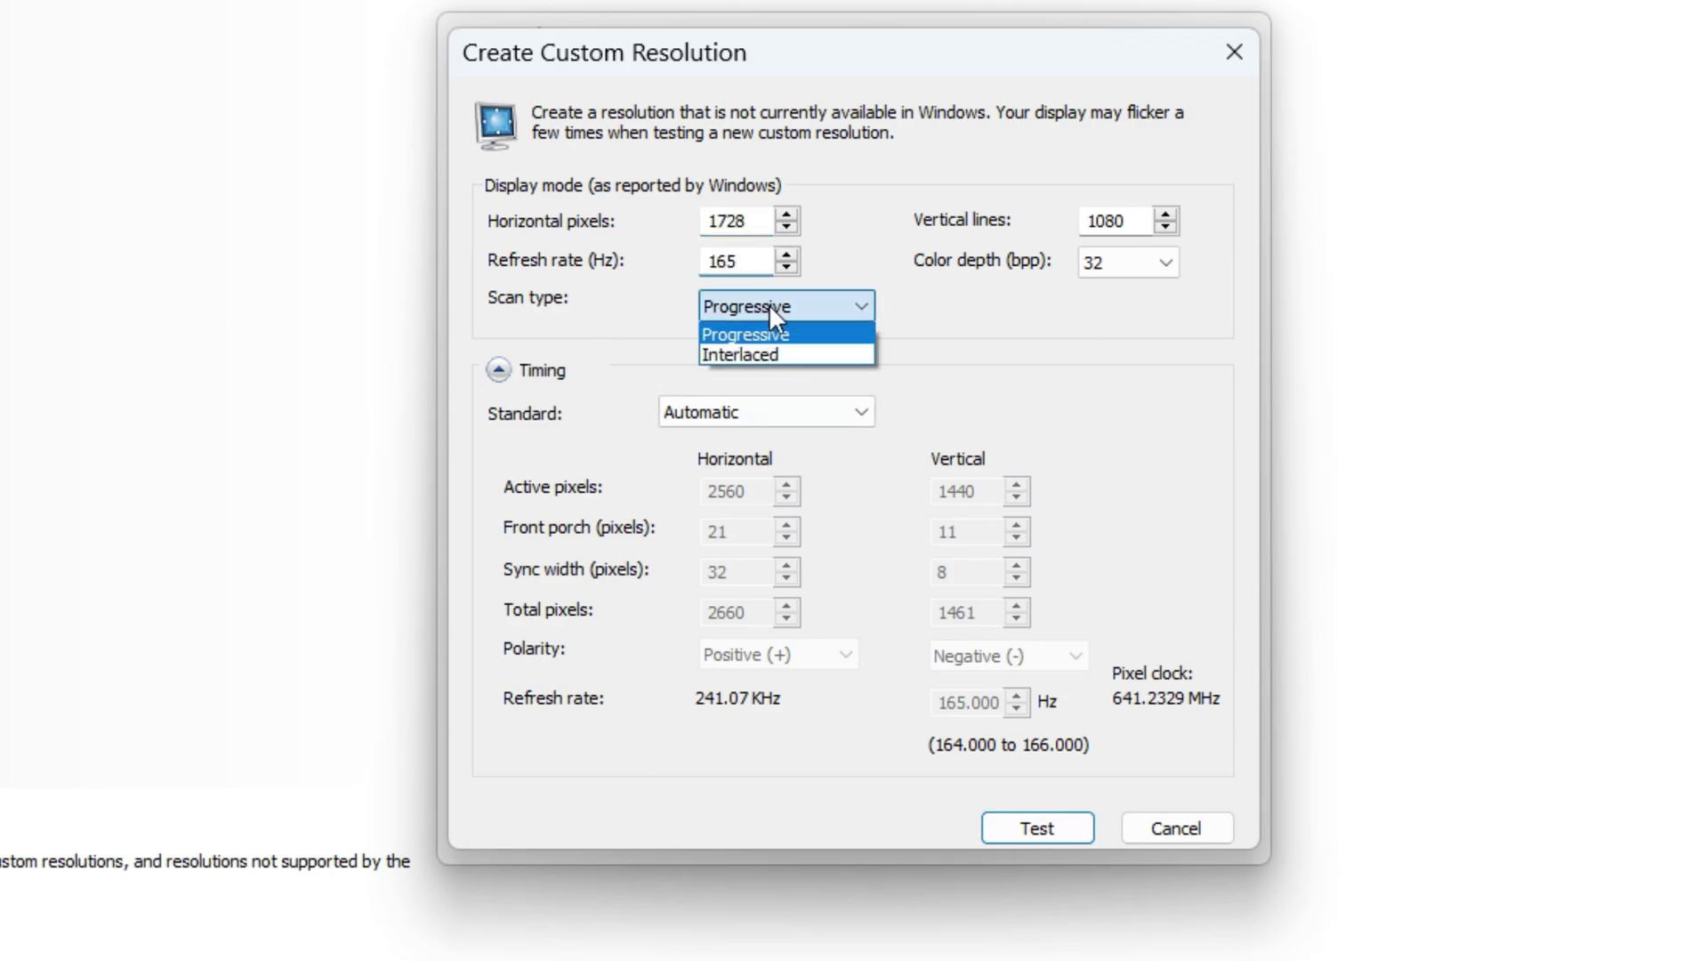
pyautogui.click(768, 304)
pyautogui.click(758, 308)
pyautogui.click(795, 305)
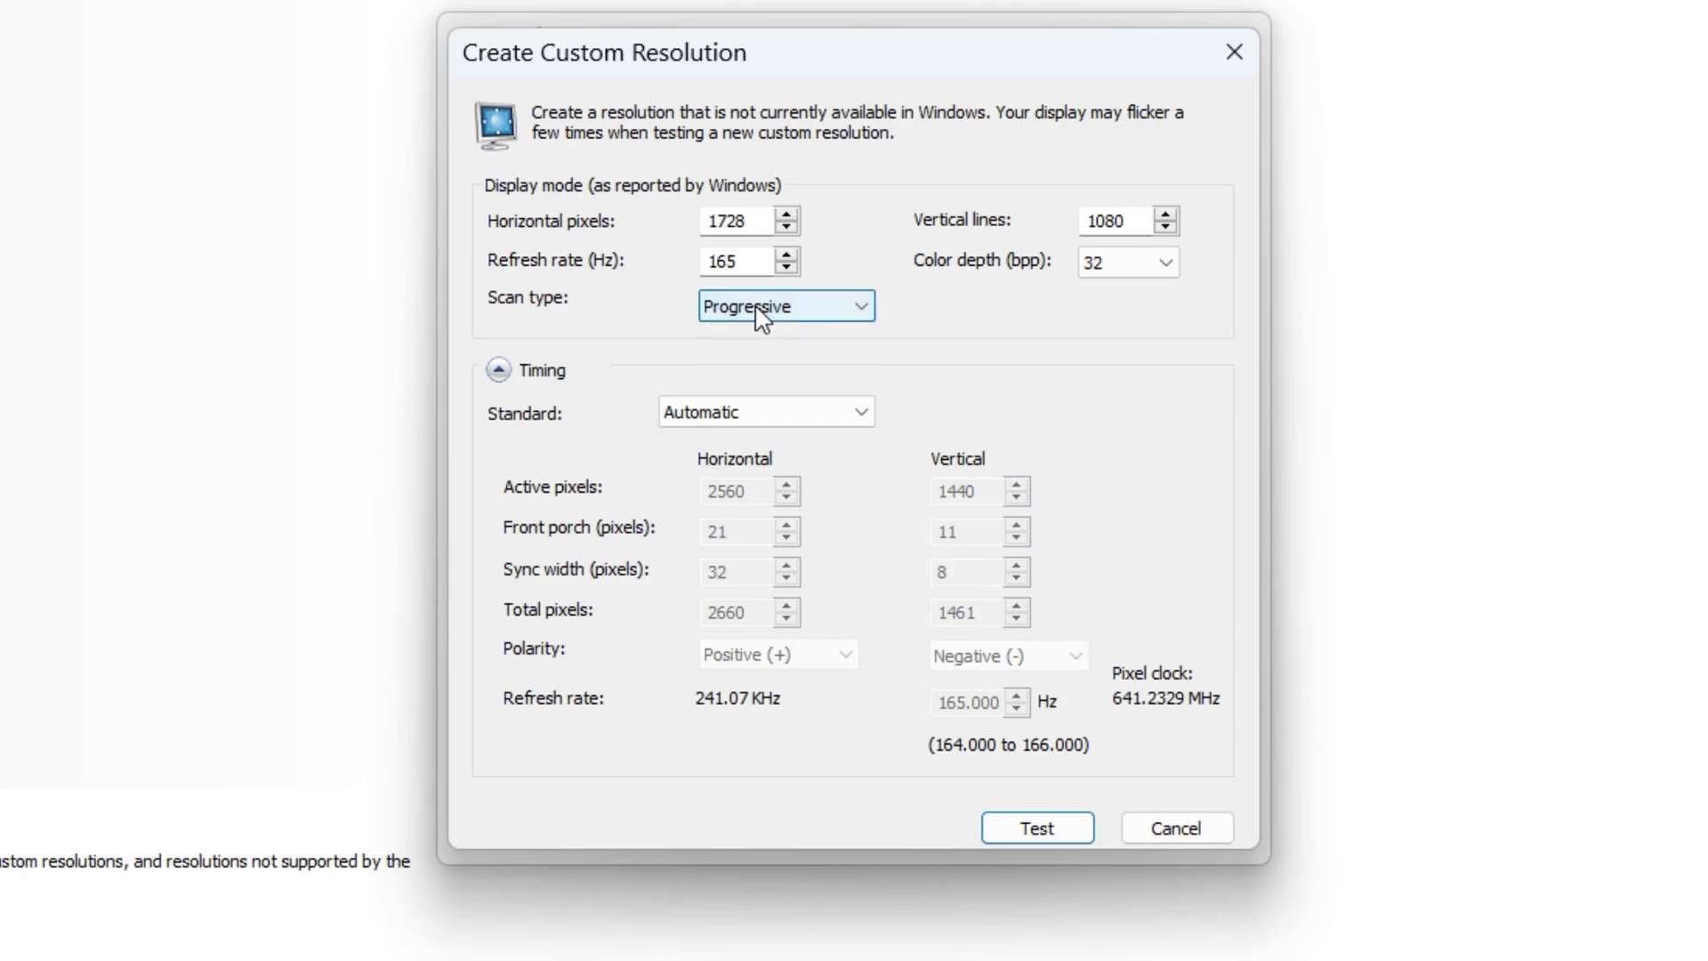
pyautogui.click(1125, 267)
pyautogui.click(1125, 268)
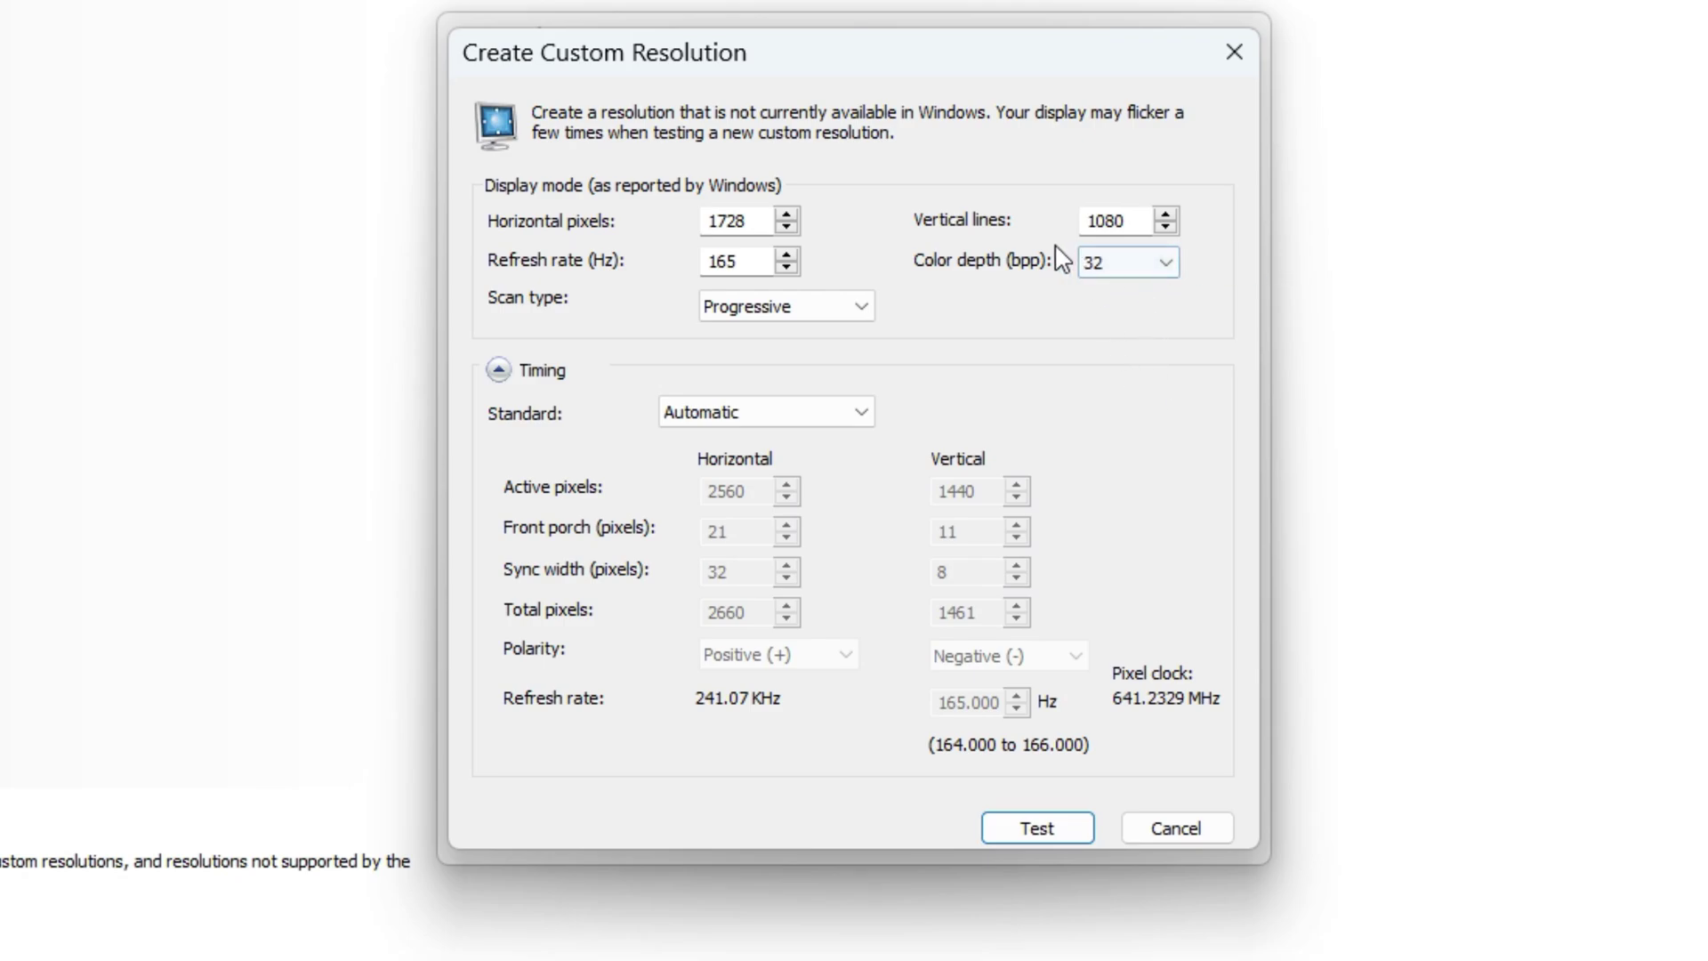
# Step: Test the 1728 x 1080 custom resolution, save it, and select it in the list of custom resolutions
pyautogui.doubleClick(747, 222)
pyautogui.doubleClick(1138, 219)
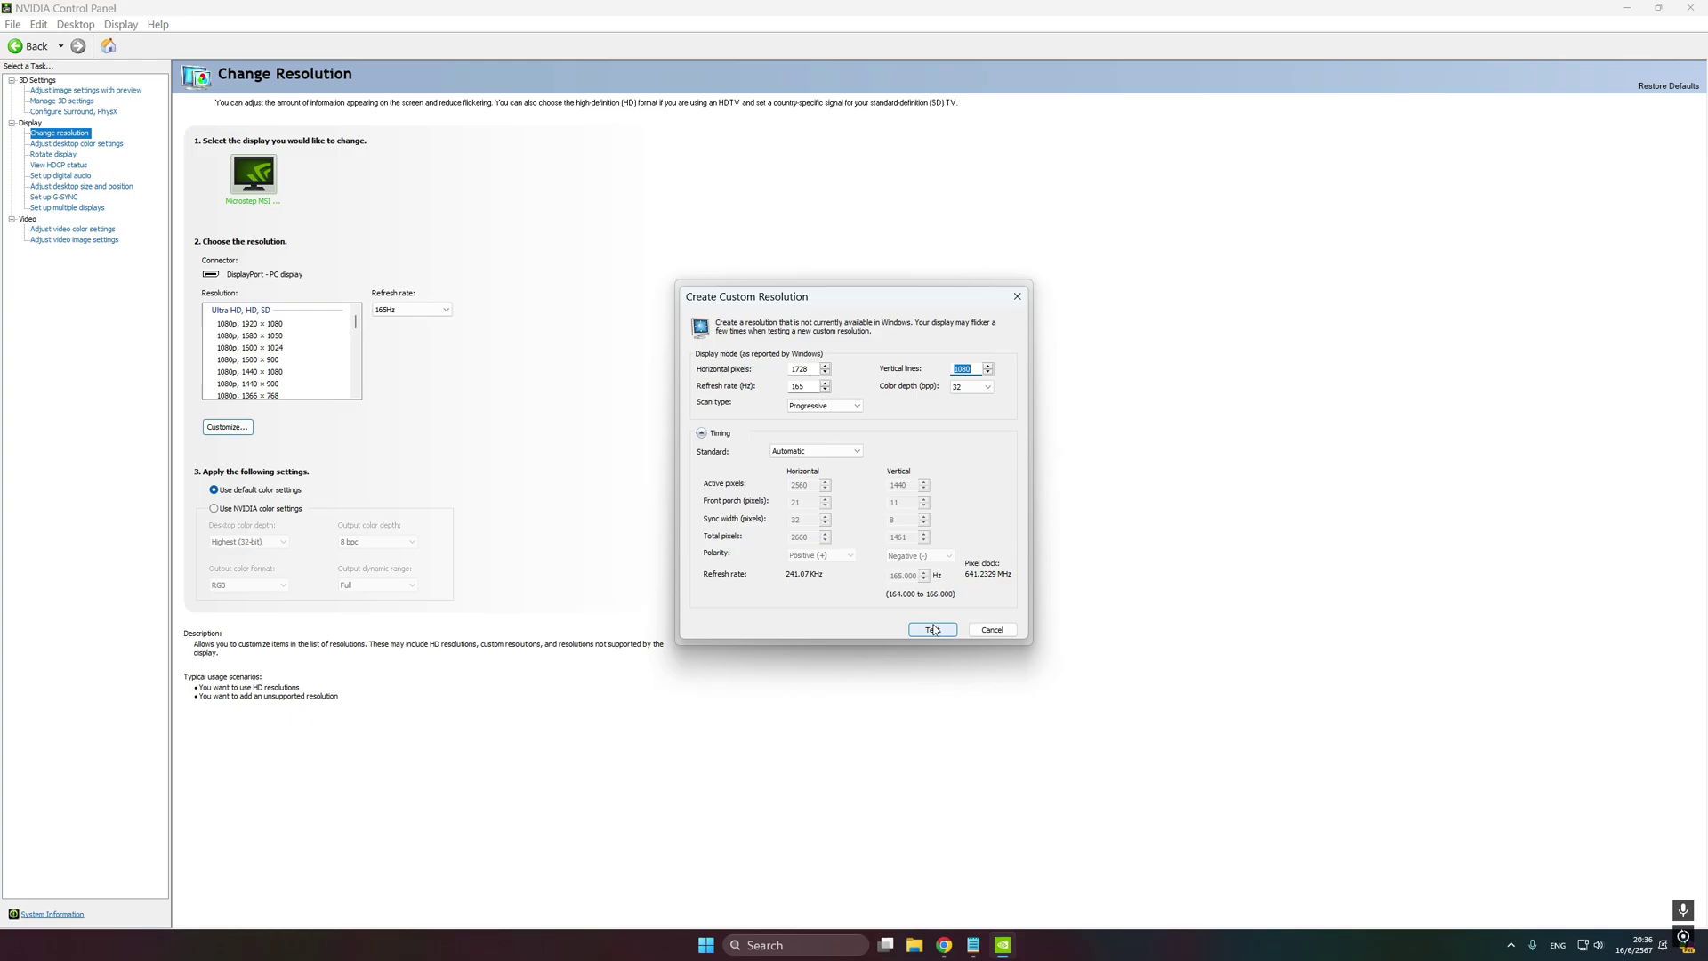
pyautogui.click(933, 630)
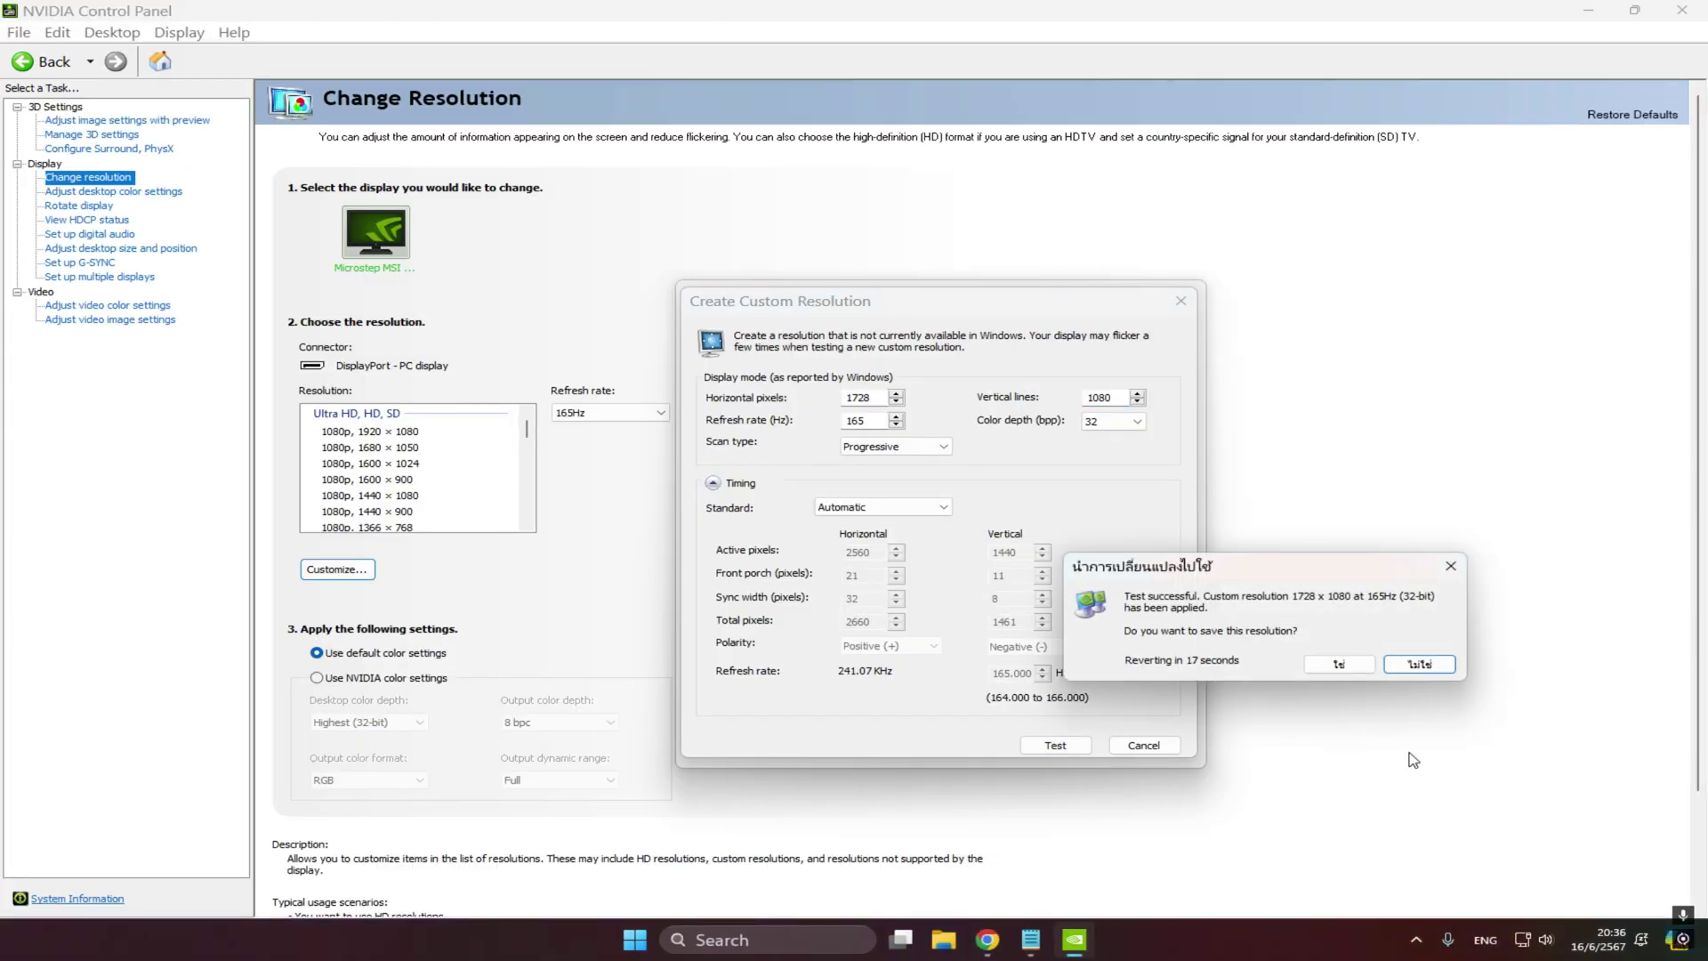
pyautogui.click(1338, 665)
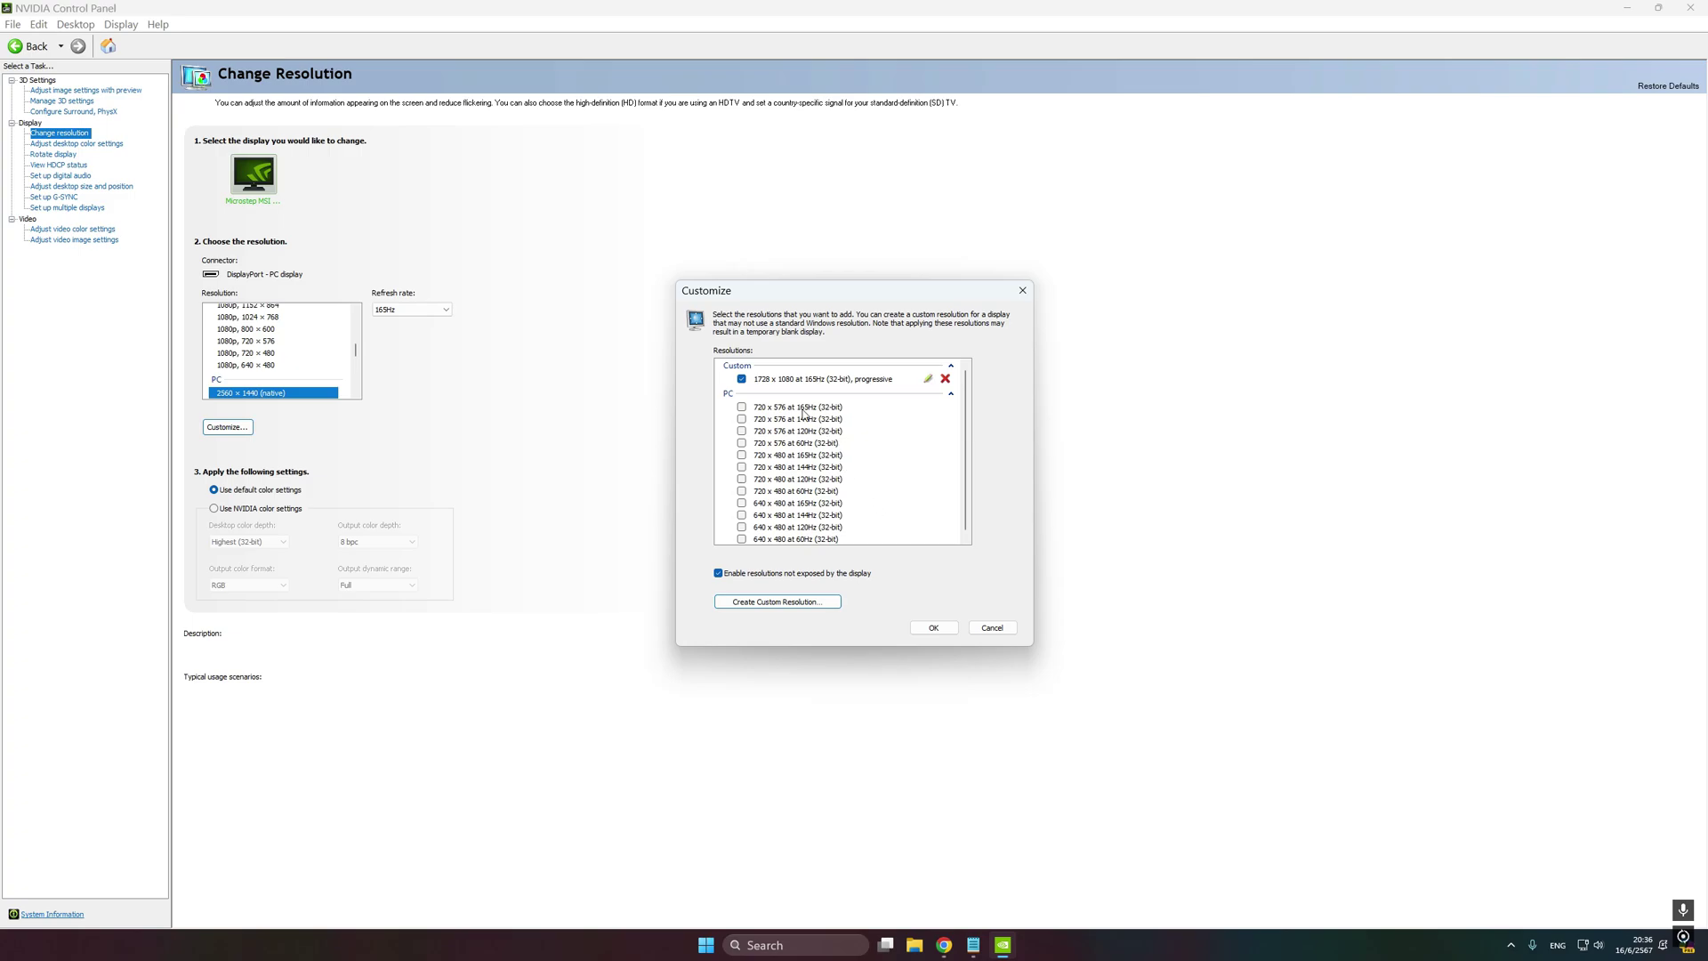
pyautogui.click(799, 381)
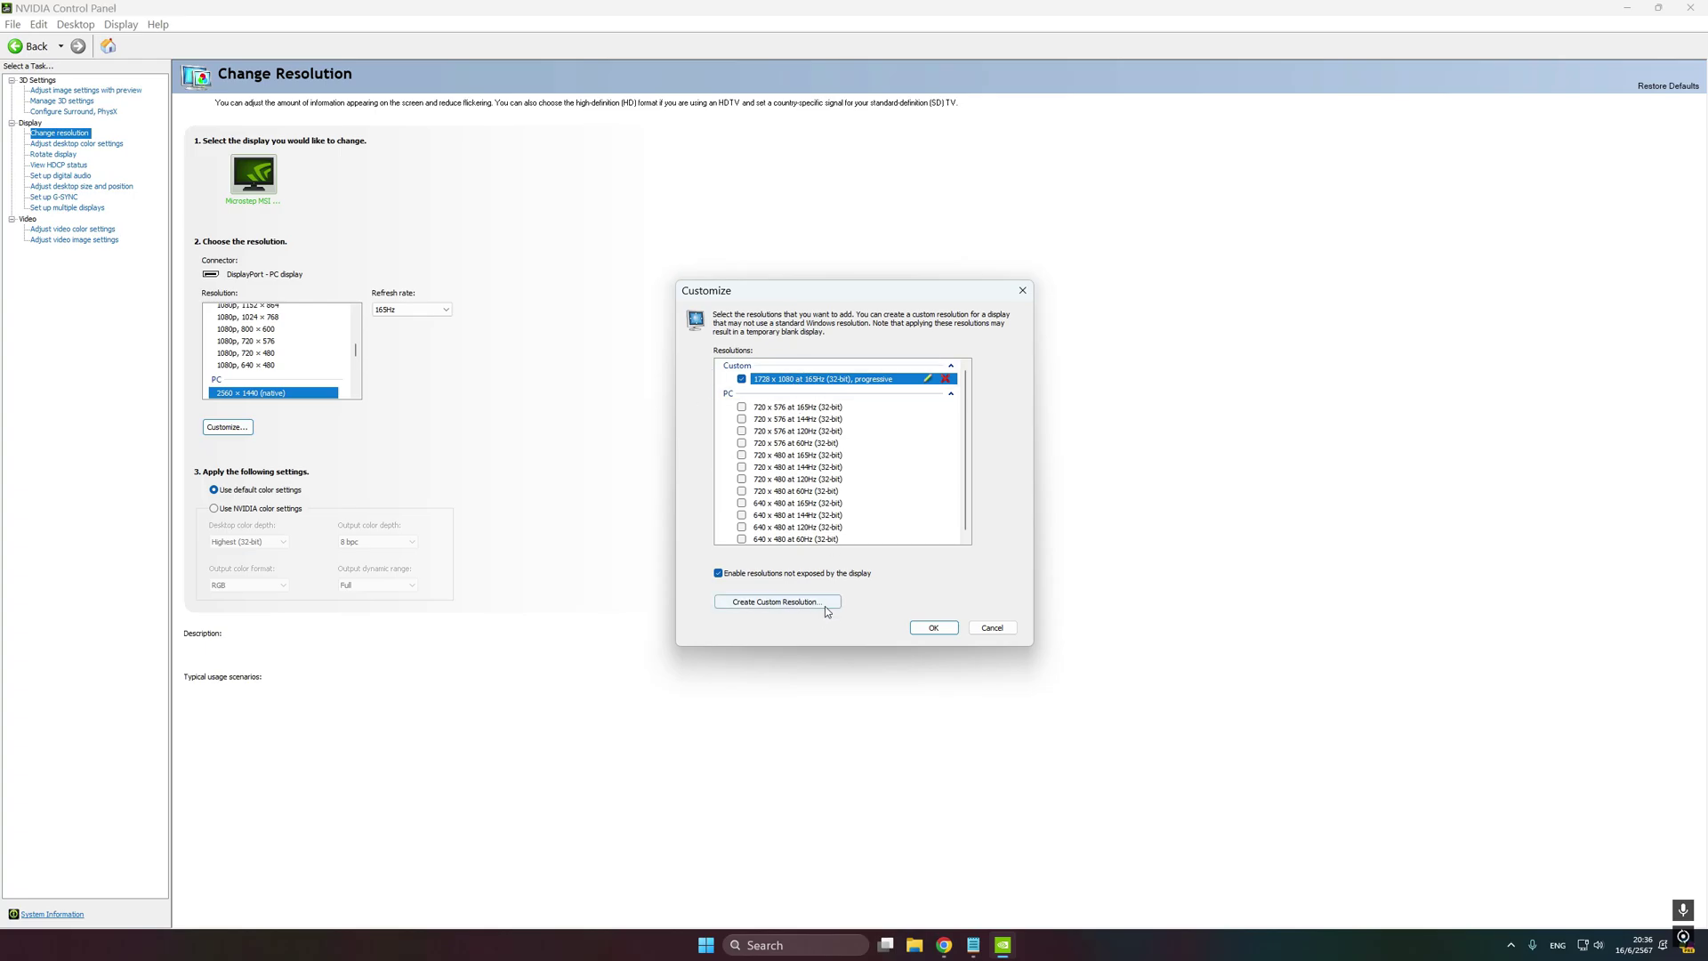
# Step: Start another custom resolution with 2304 horizontal pixels and 1440 vertical lines, taking the values from resolution.txt
pyautogui.click(771, 603)
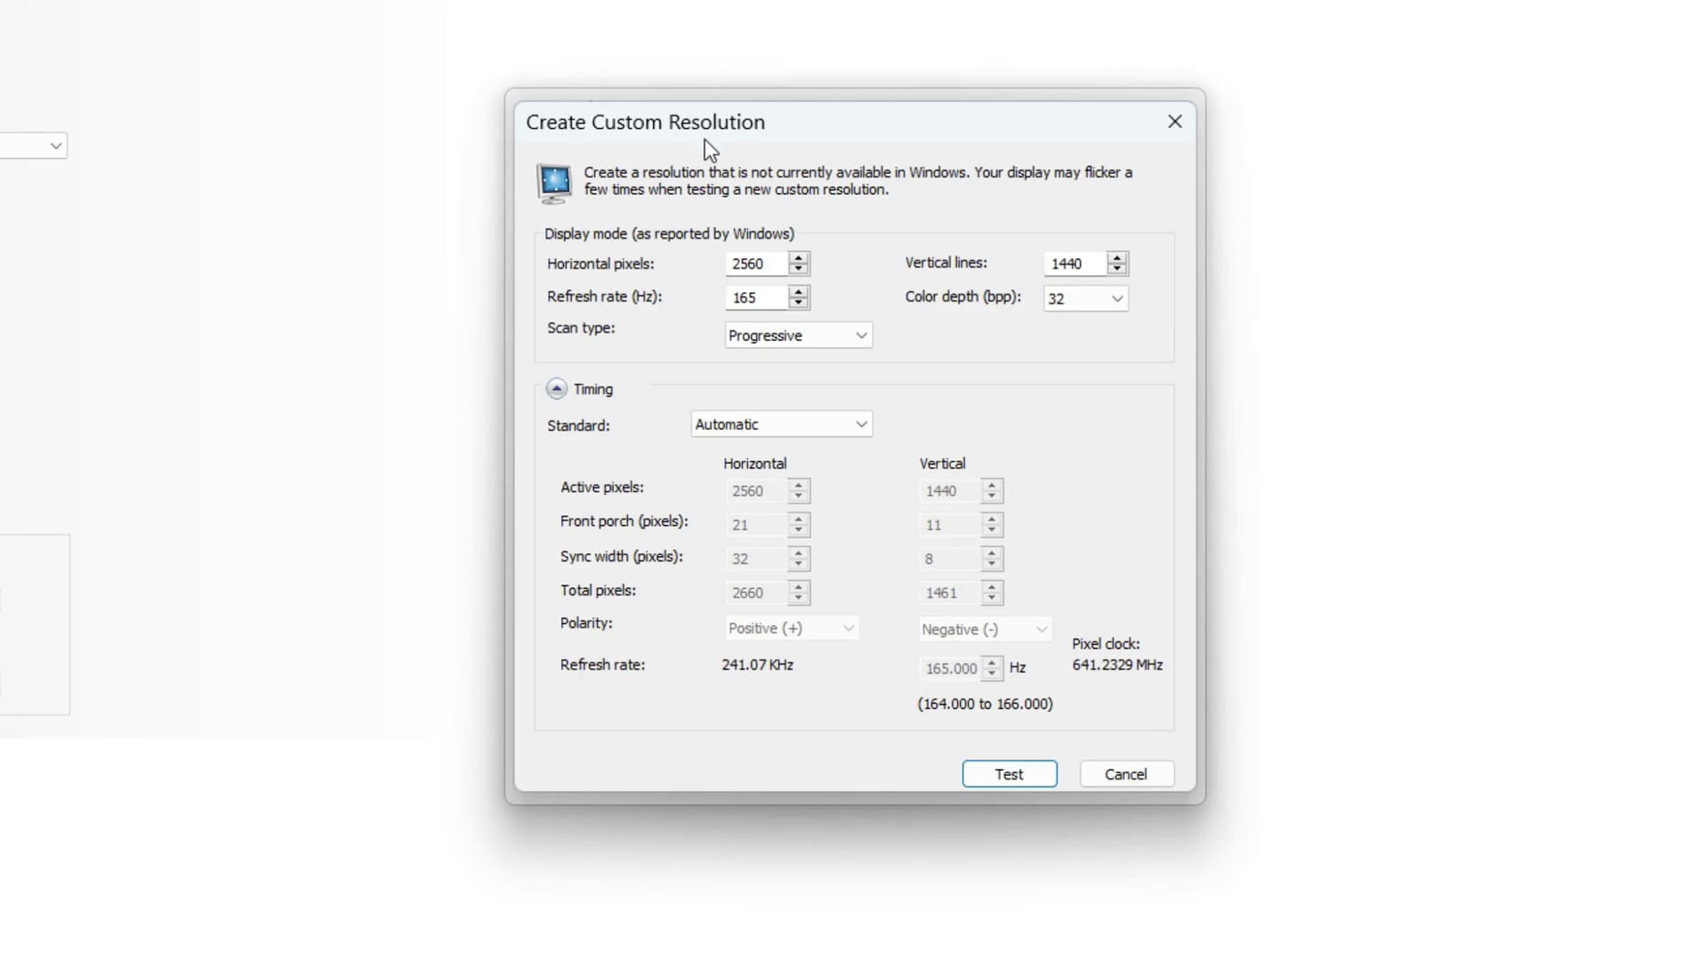
pyautogui.moveTo(705, 138); pyautogui.dragTo(663, 144)
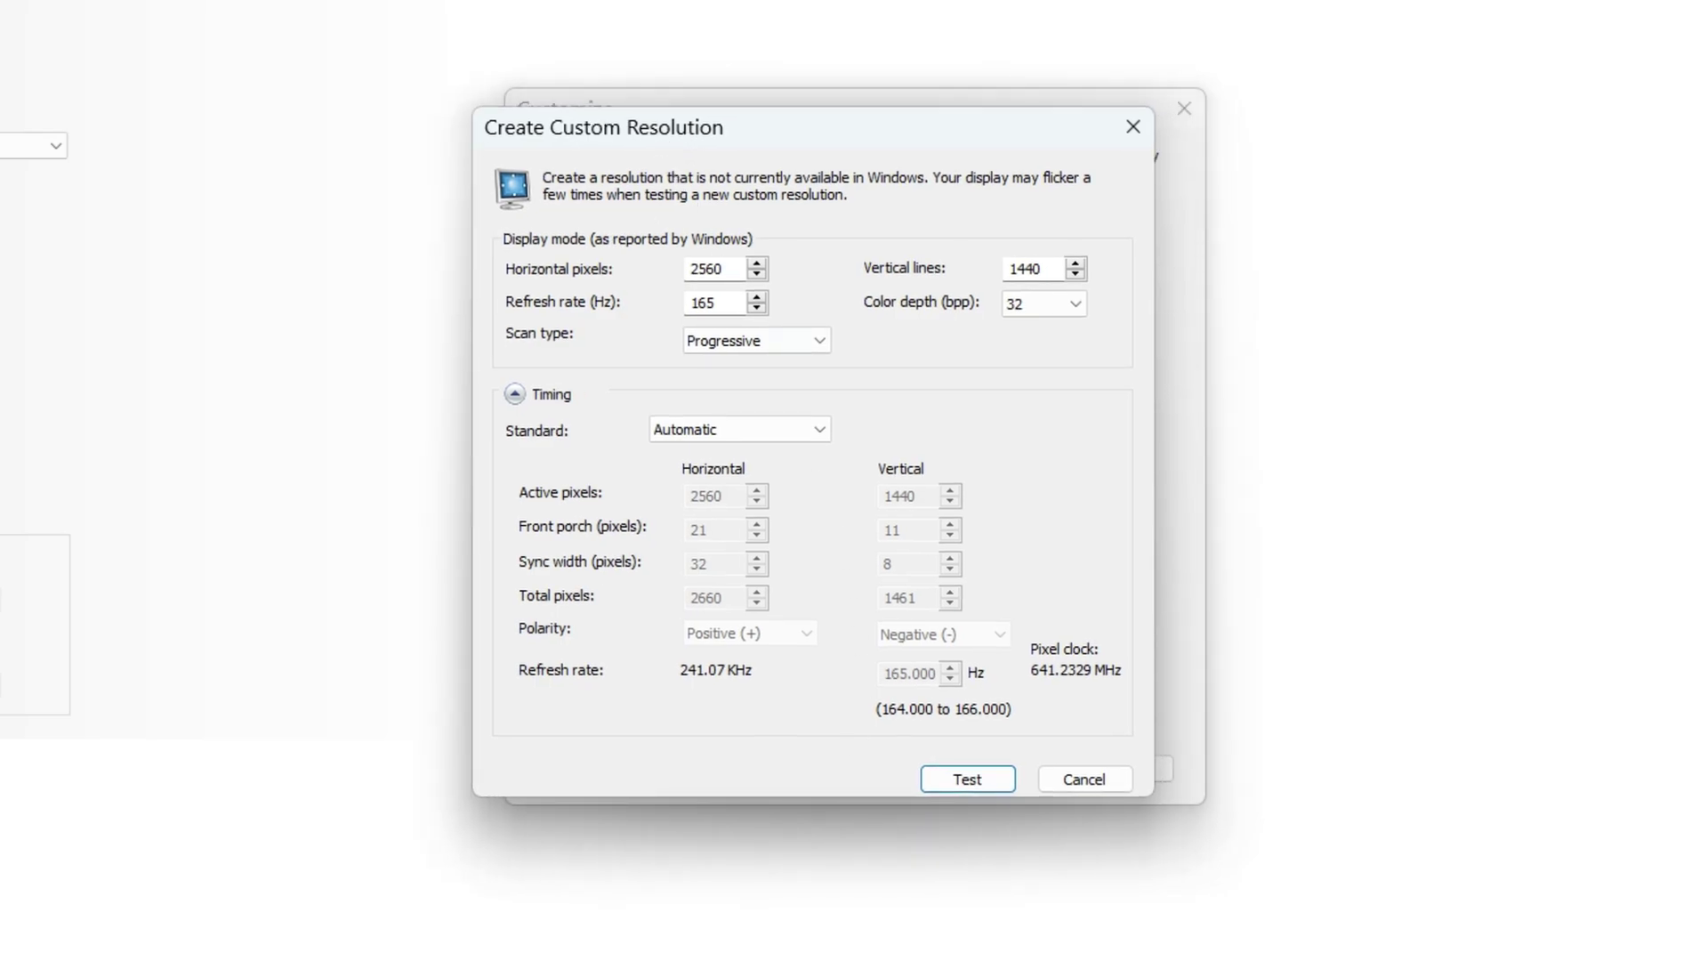
pyautogui.hotkey('alt', 'Tab')
pyautogui.moveTo(783, 271); pyautogui.dragTo(889, 278)
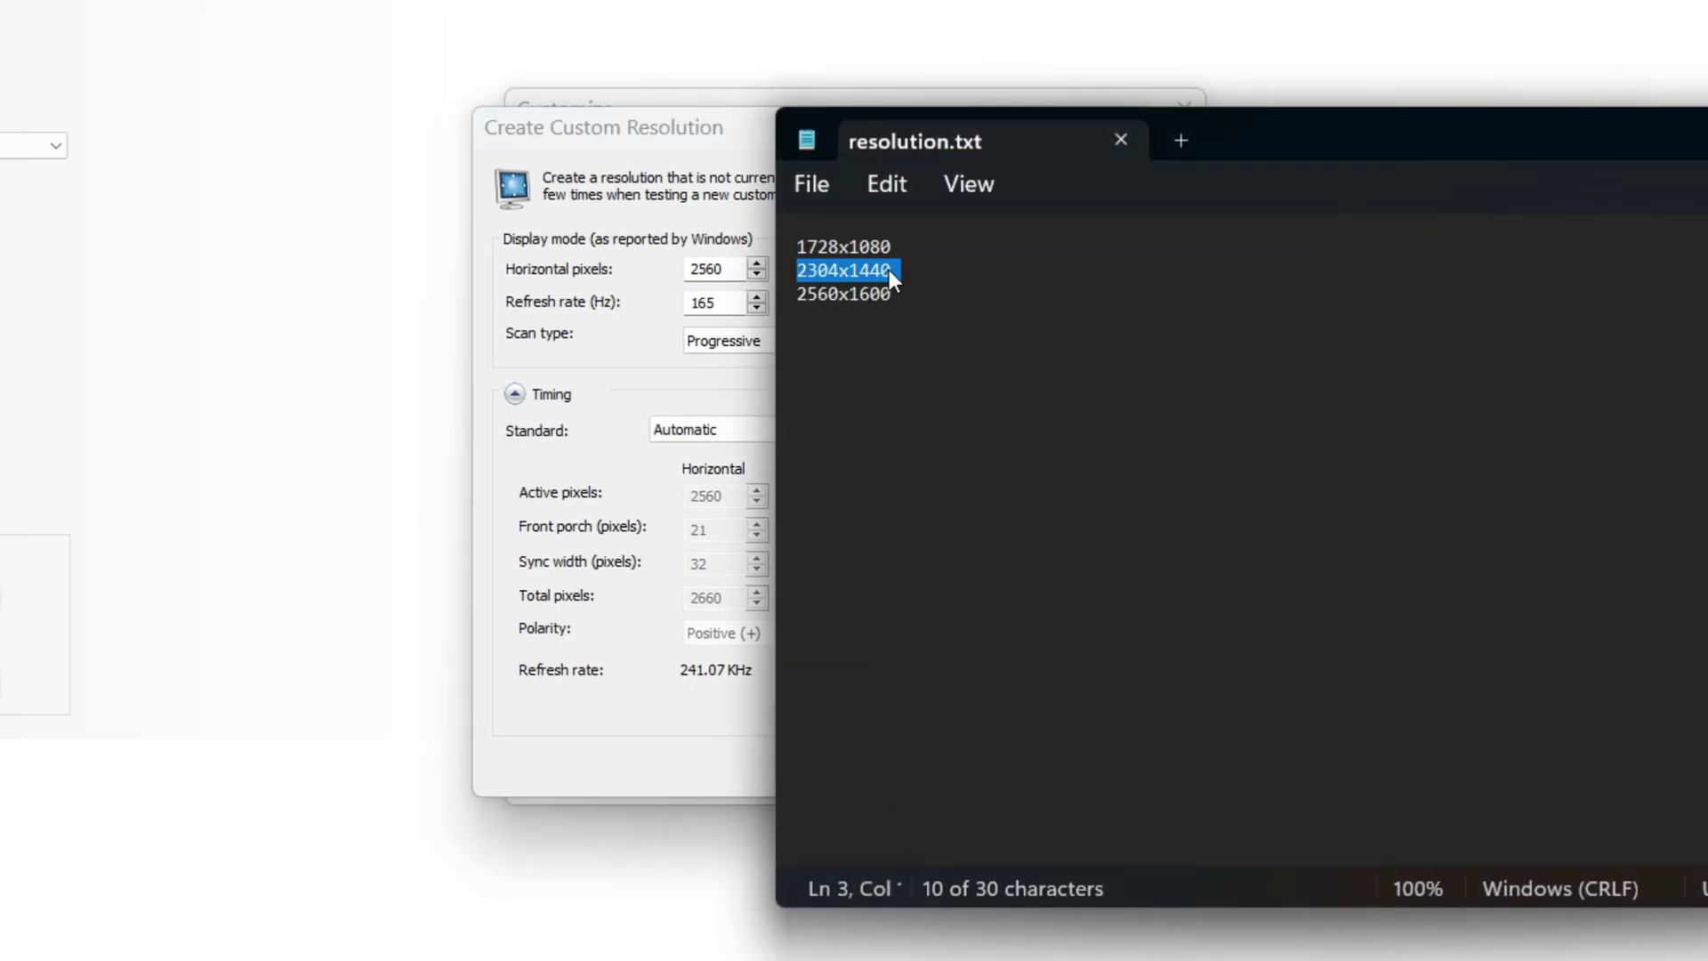
pyautogui.click(1699, 127)
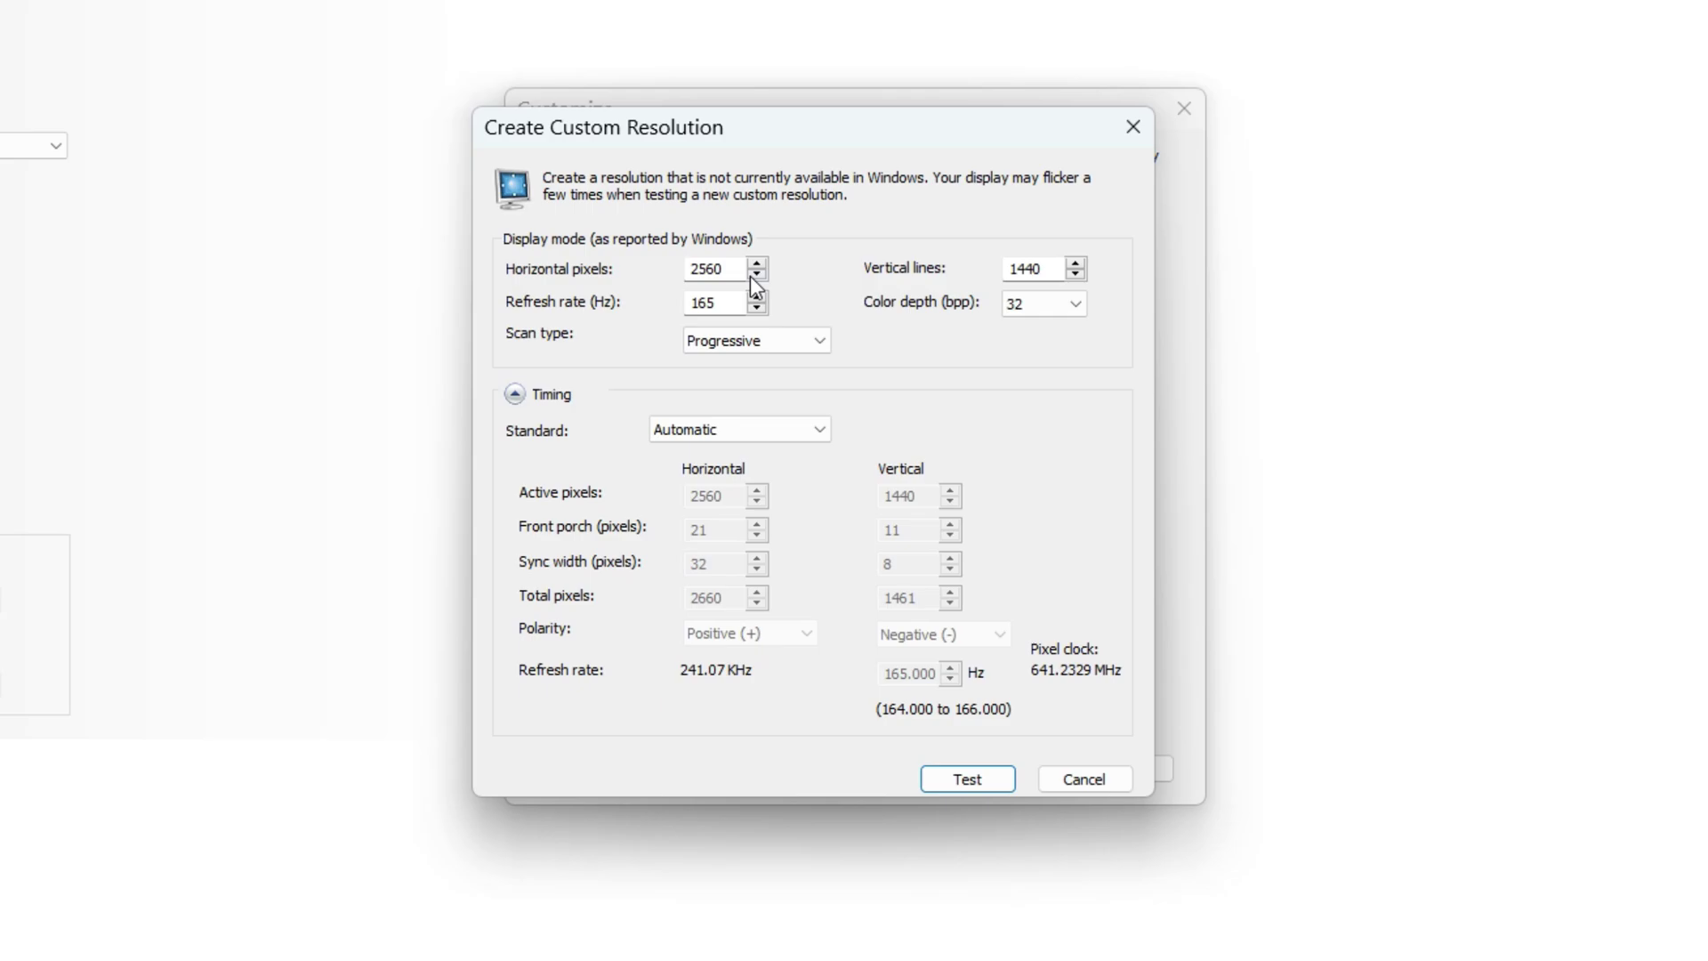
pyautogui.doubleClick(711, 268)
pyautogui.write('2304')
pyautogui.press('Tab')
pyautogui.write('1')
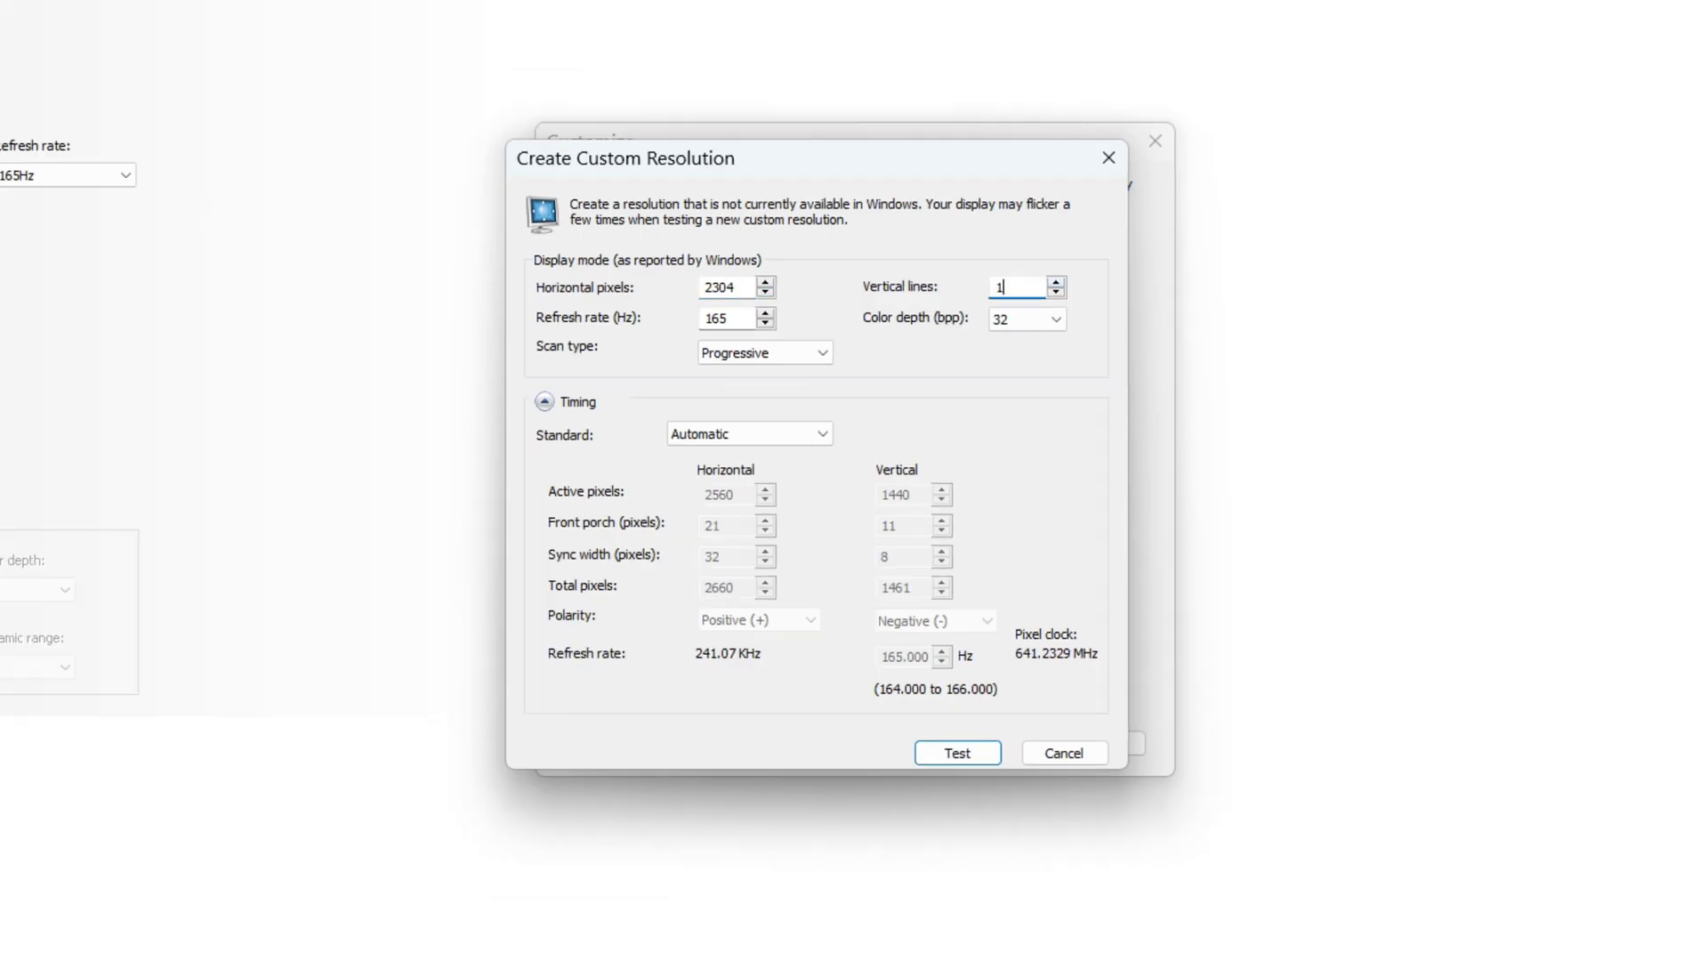
pyautogui.write('440')
# Step: Check the new custom resolution's fields, keeping 165 Hz refresh rate, 32 bpp color depth and Progressive scan type
pyautogui.doubleClick(1006, 286)
pyautogui.doubleClick(744, 289)
pyautogui.doubleClick(738, 318)
pyautogui.click(1012, 319)
pyautogui.click(1012, 318)
pyautogui.click(754, 353)
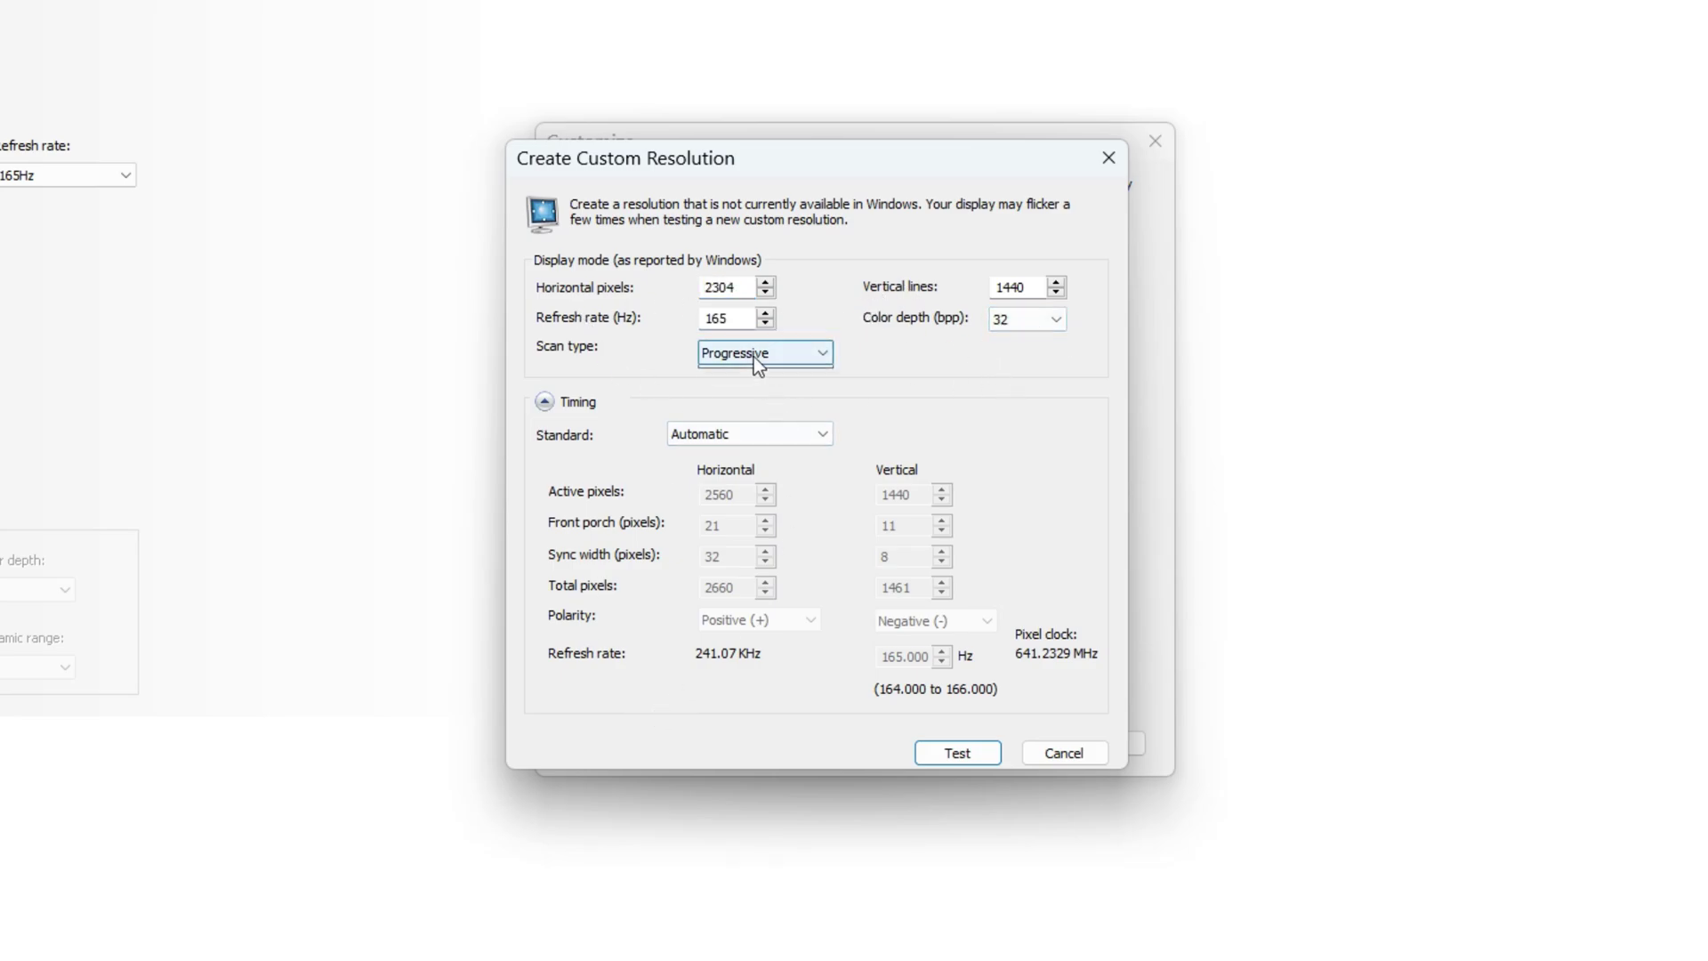
pyautogui.click(792, 330)
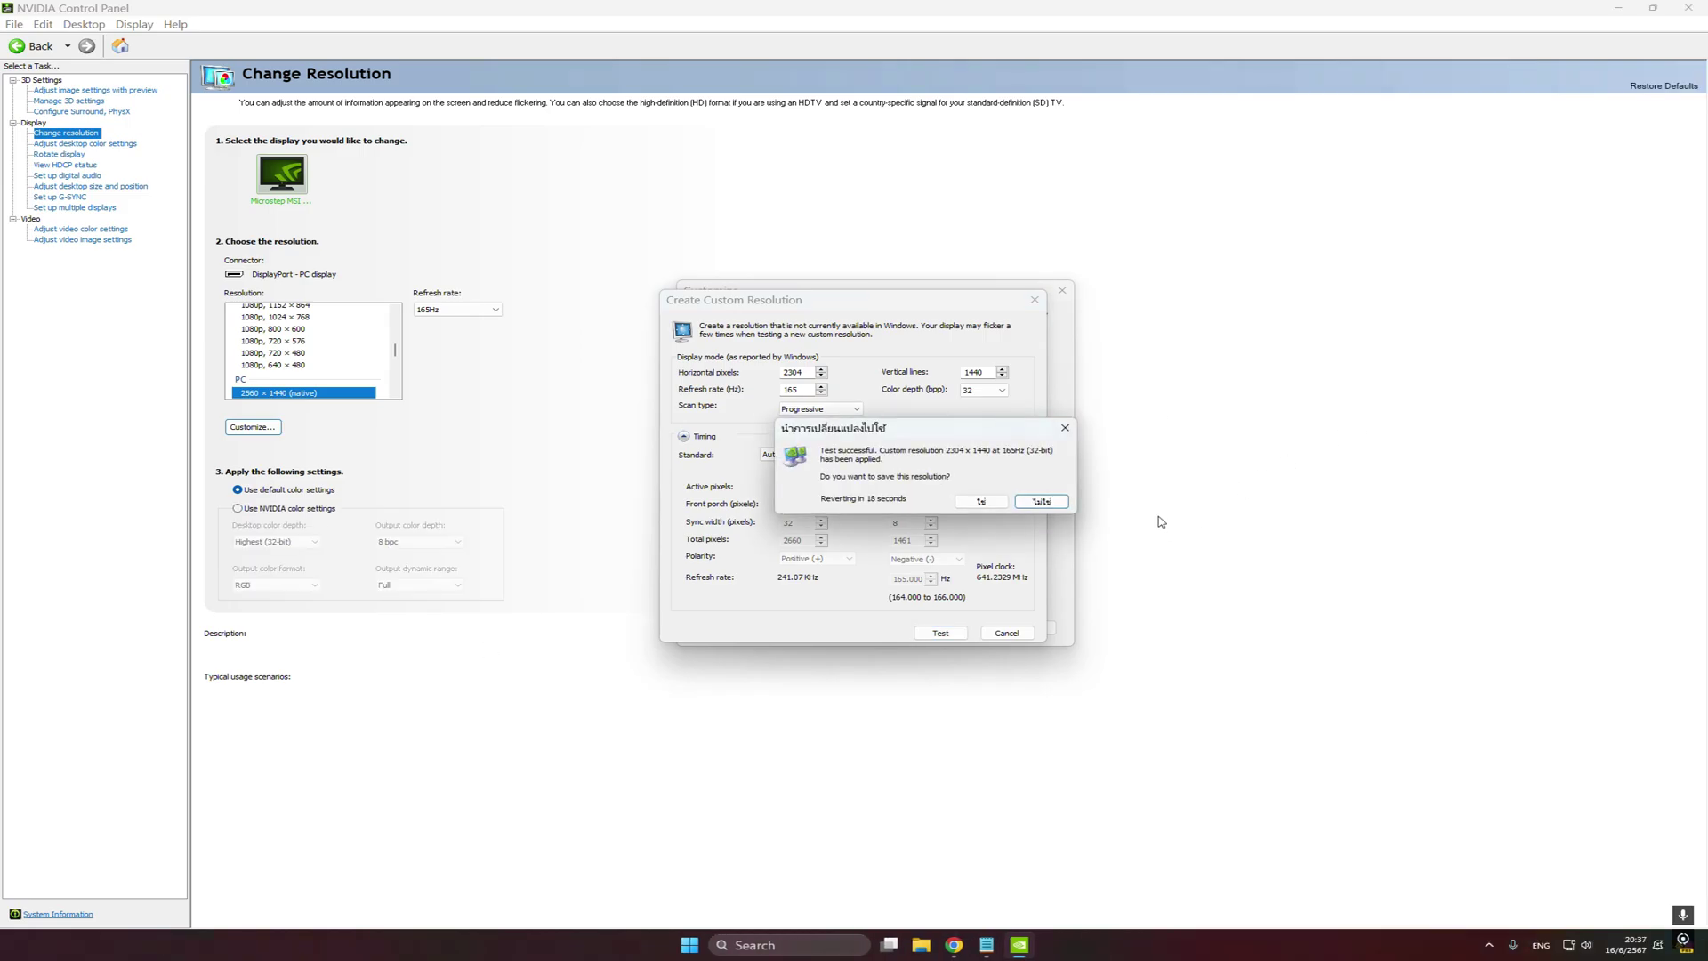
# Step: Save the tested 2304 x 1440 custom resolution and accept the list with both custom resolutions enabled
pyautogui.click(981, 502)
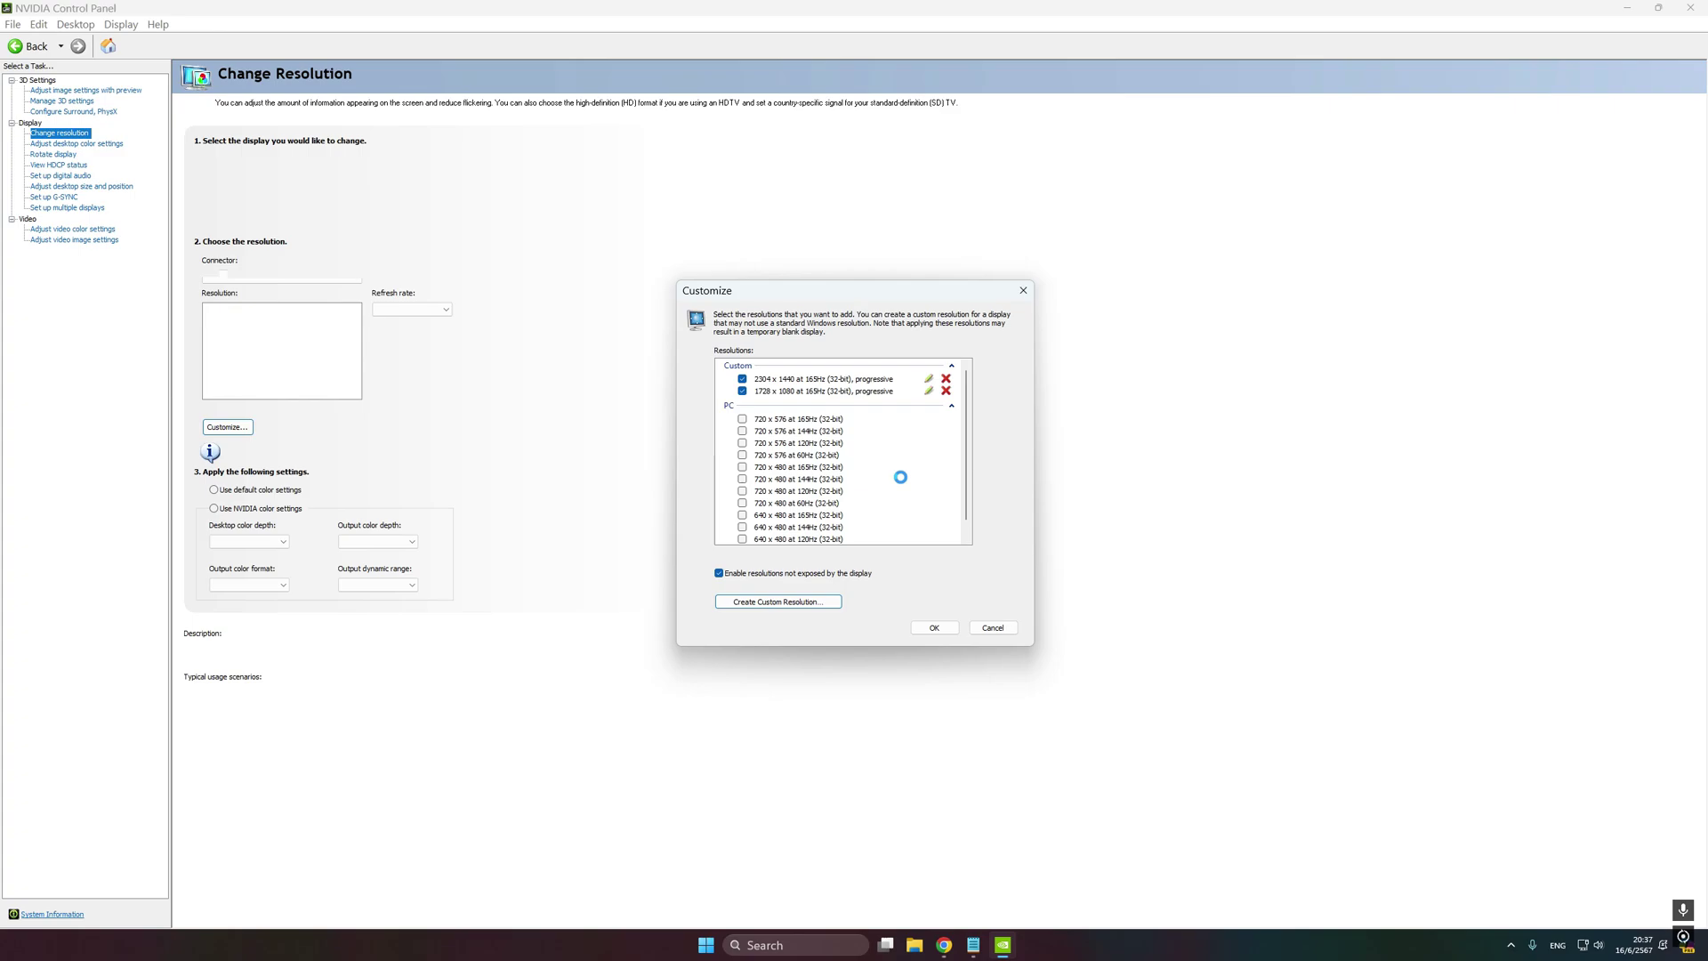
pyautogui.click(809, 380)
pyautogui.click(793, 395)
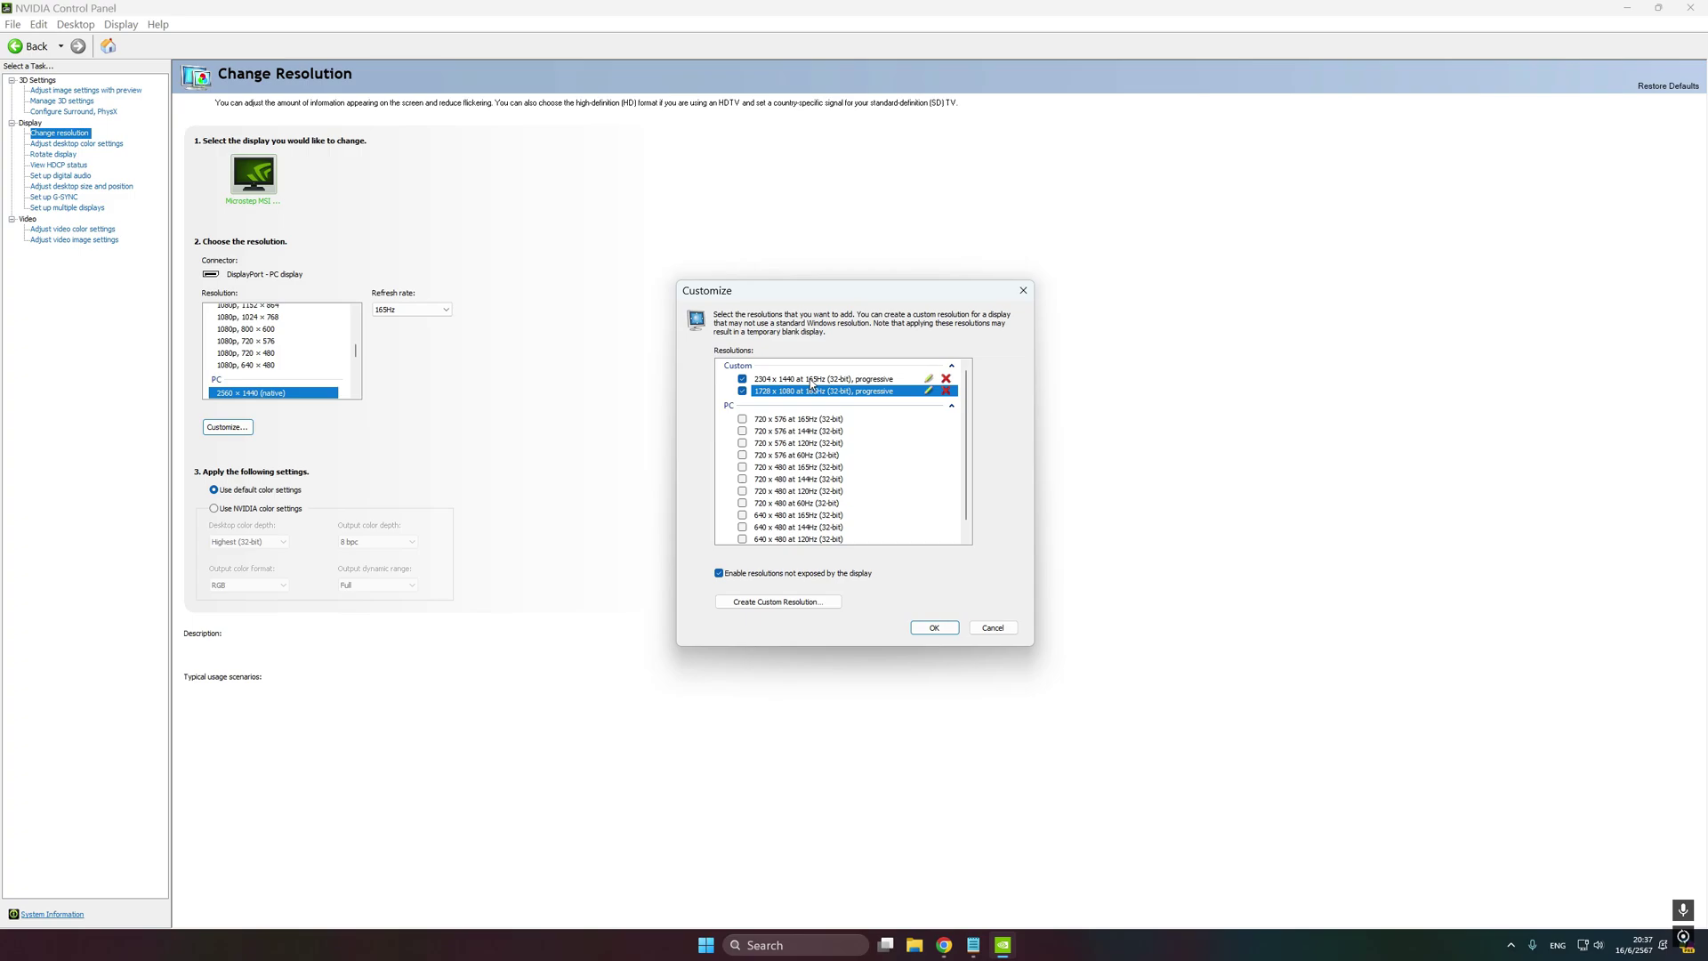
pyautogui.click(812, 381)
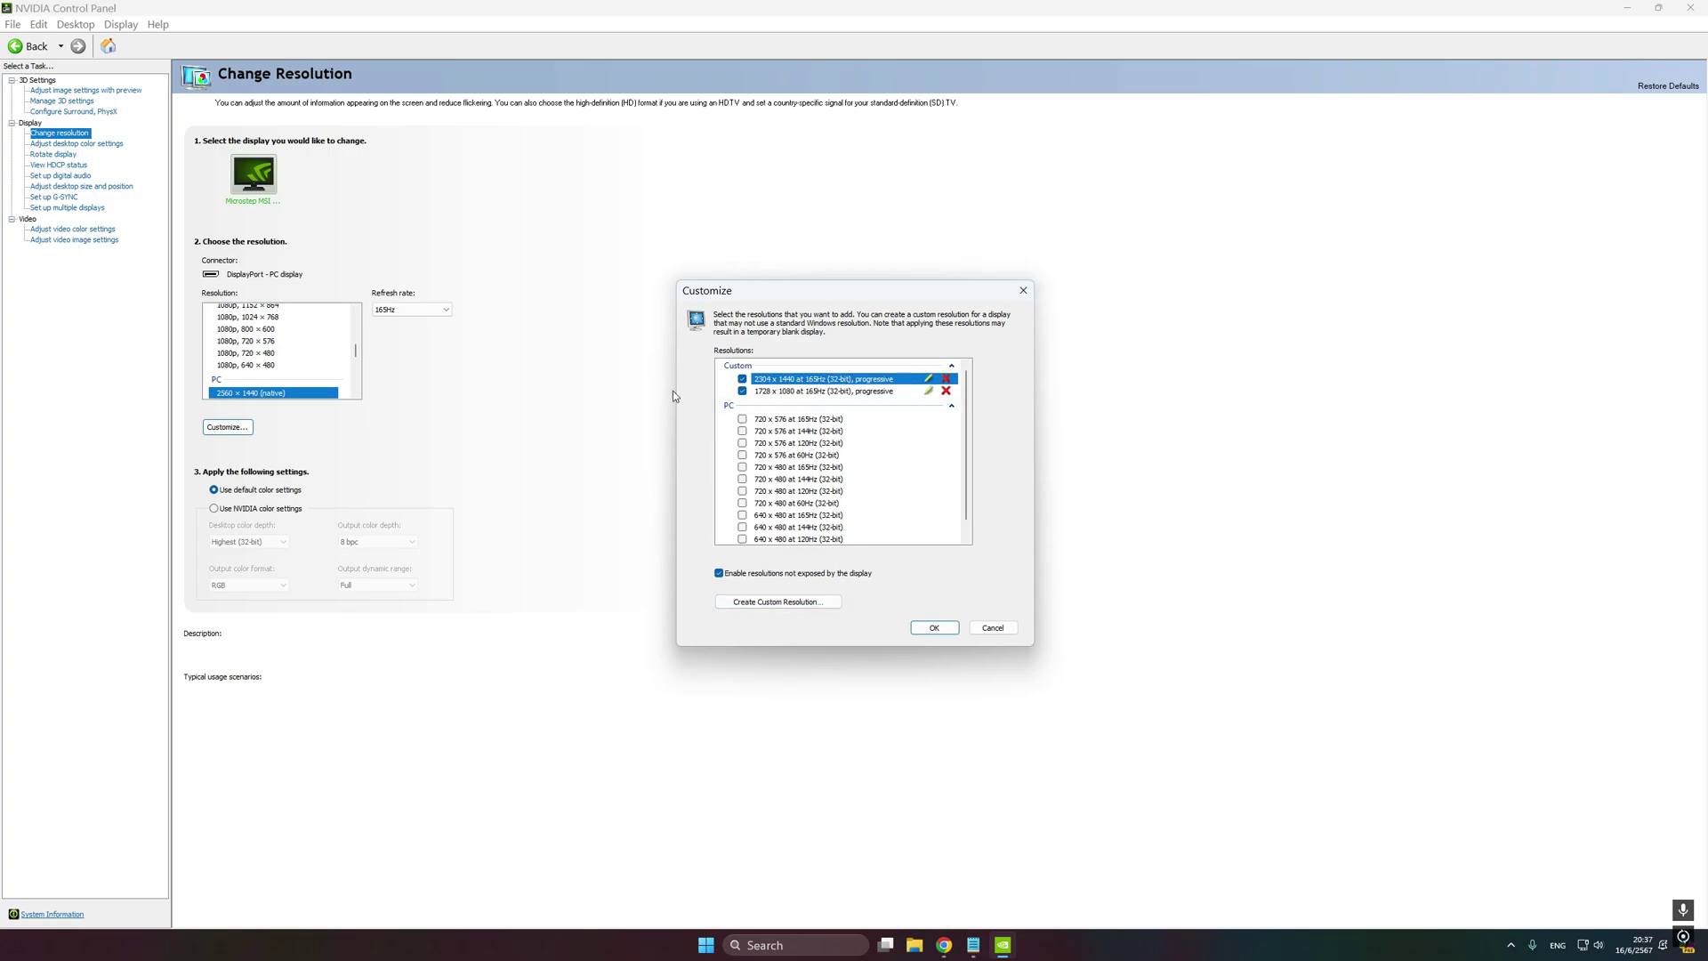
pyautogui.click(795, 391)
pyautogui.click(792, 381)
pyautogui.click(788, 393)
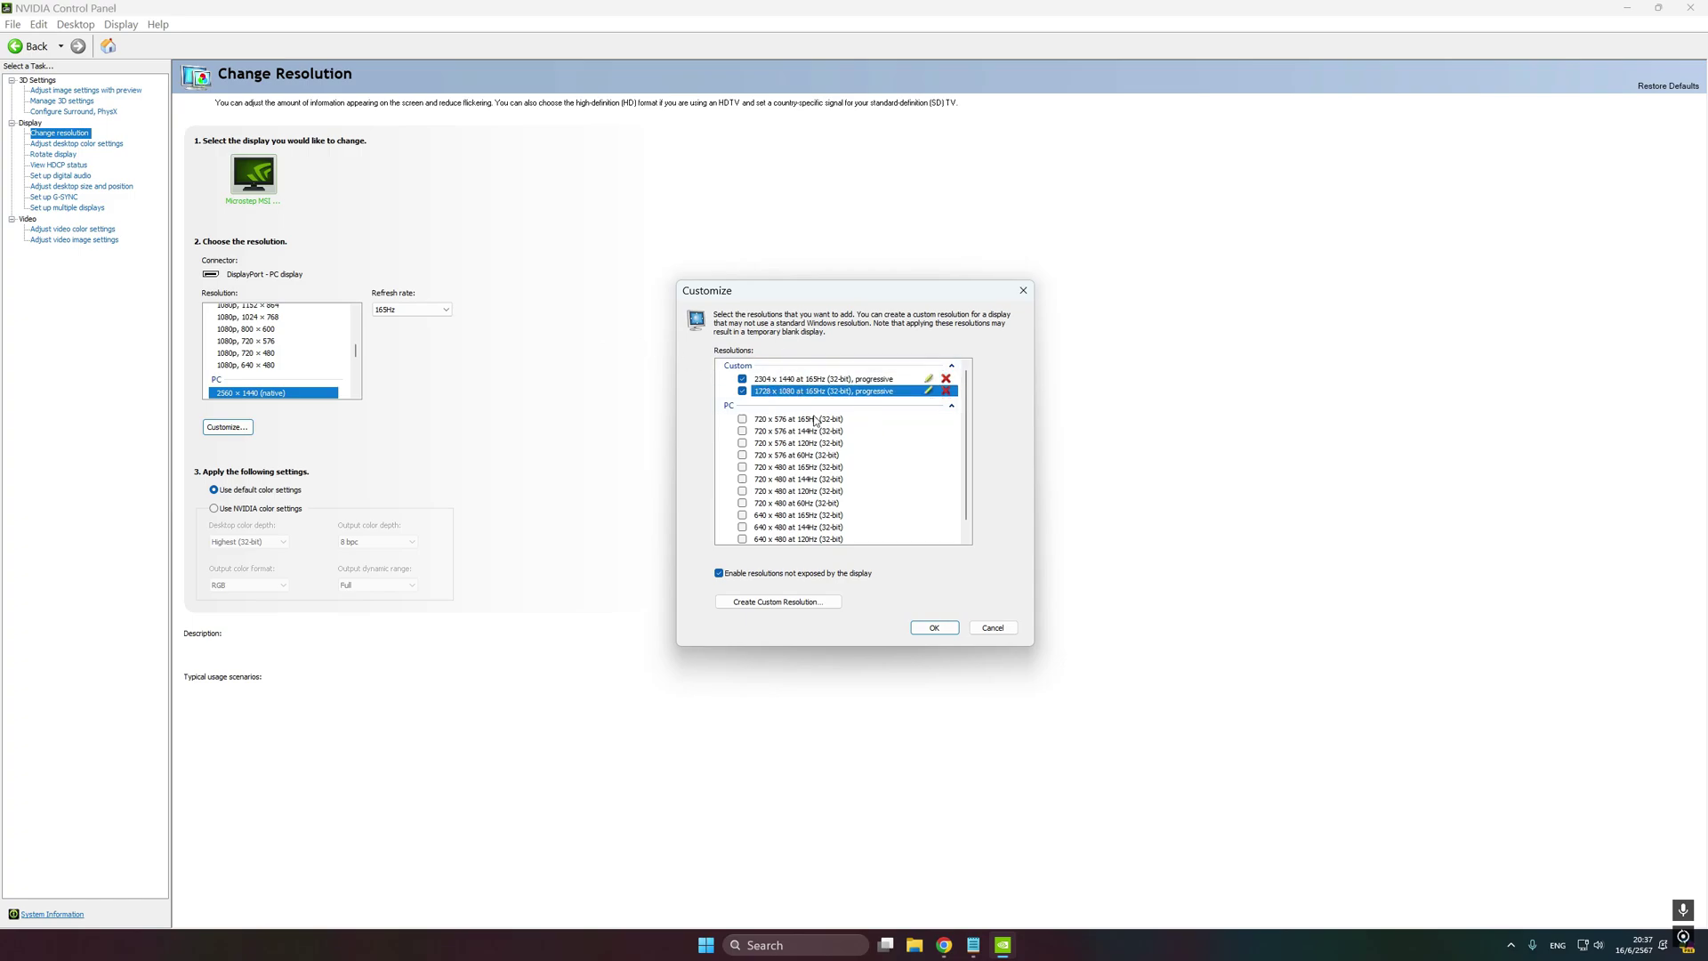
pyautogui.click(933, 629)
# Step: Examine the 2304 × 1440 and 1728 × 1080 entries in the Custom group of the display's resolution list
pyautogui.scroll(4, 278, 374)
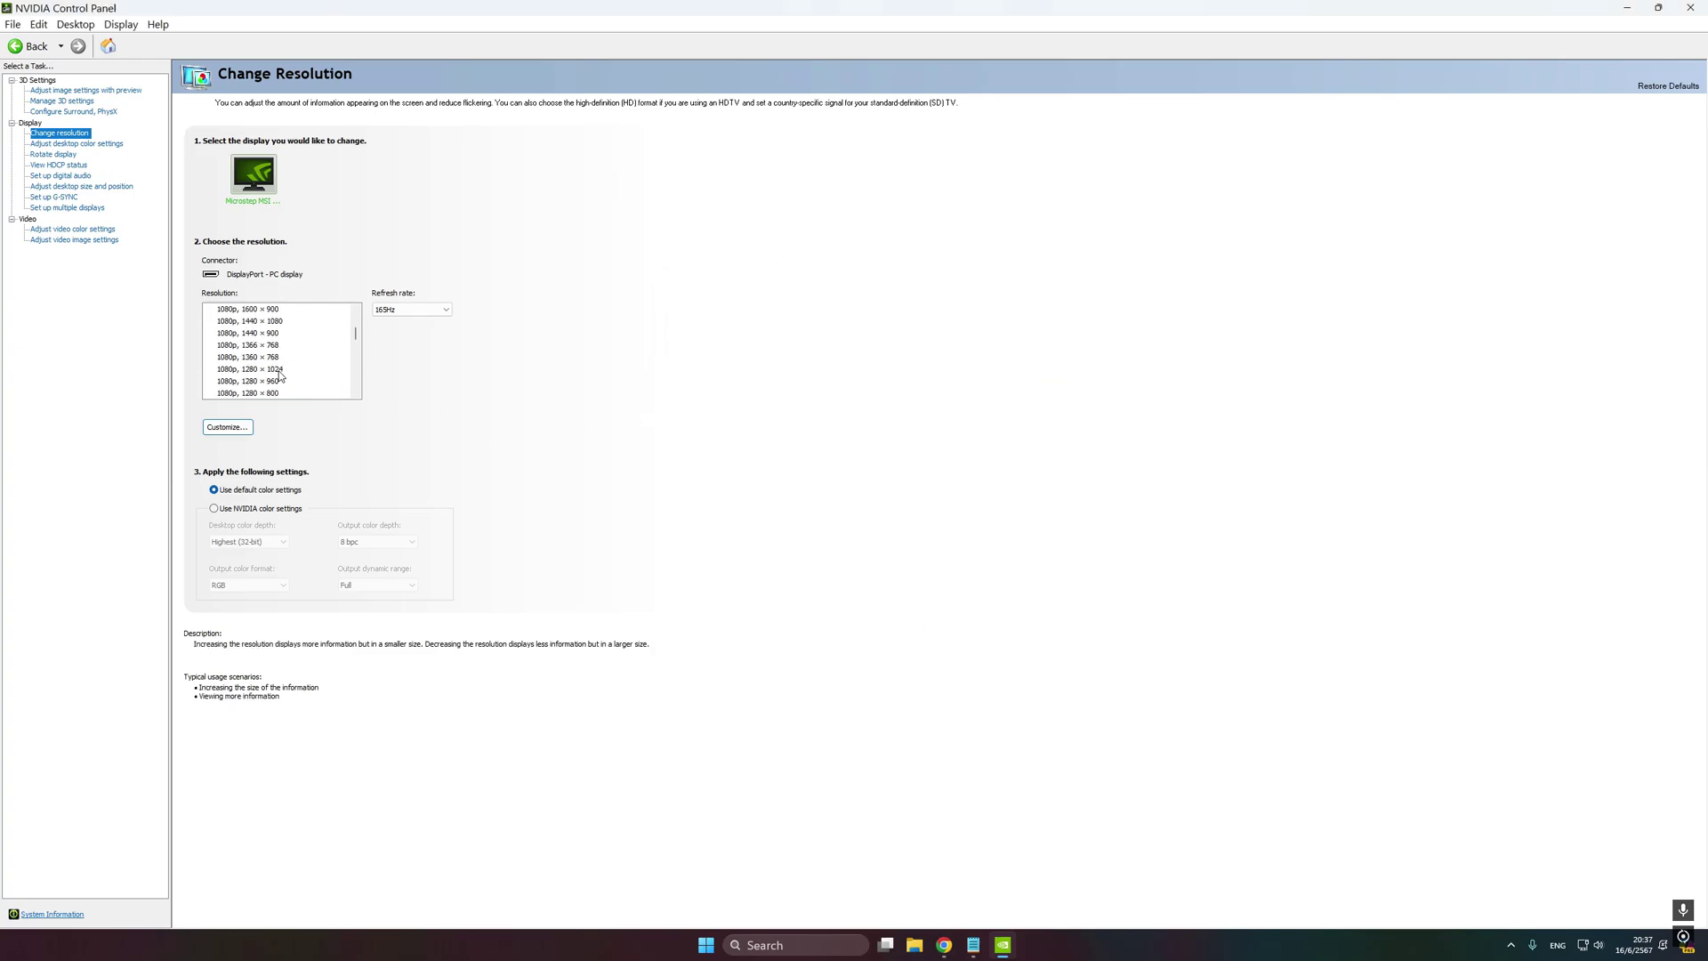
pyautogui.scroll(2, 278, 373)
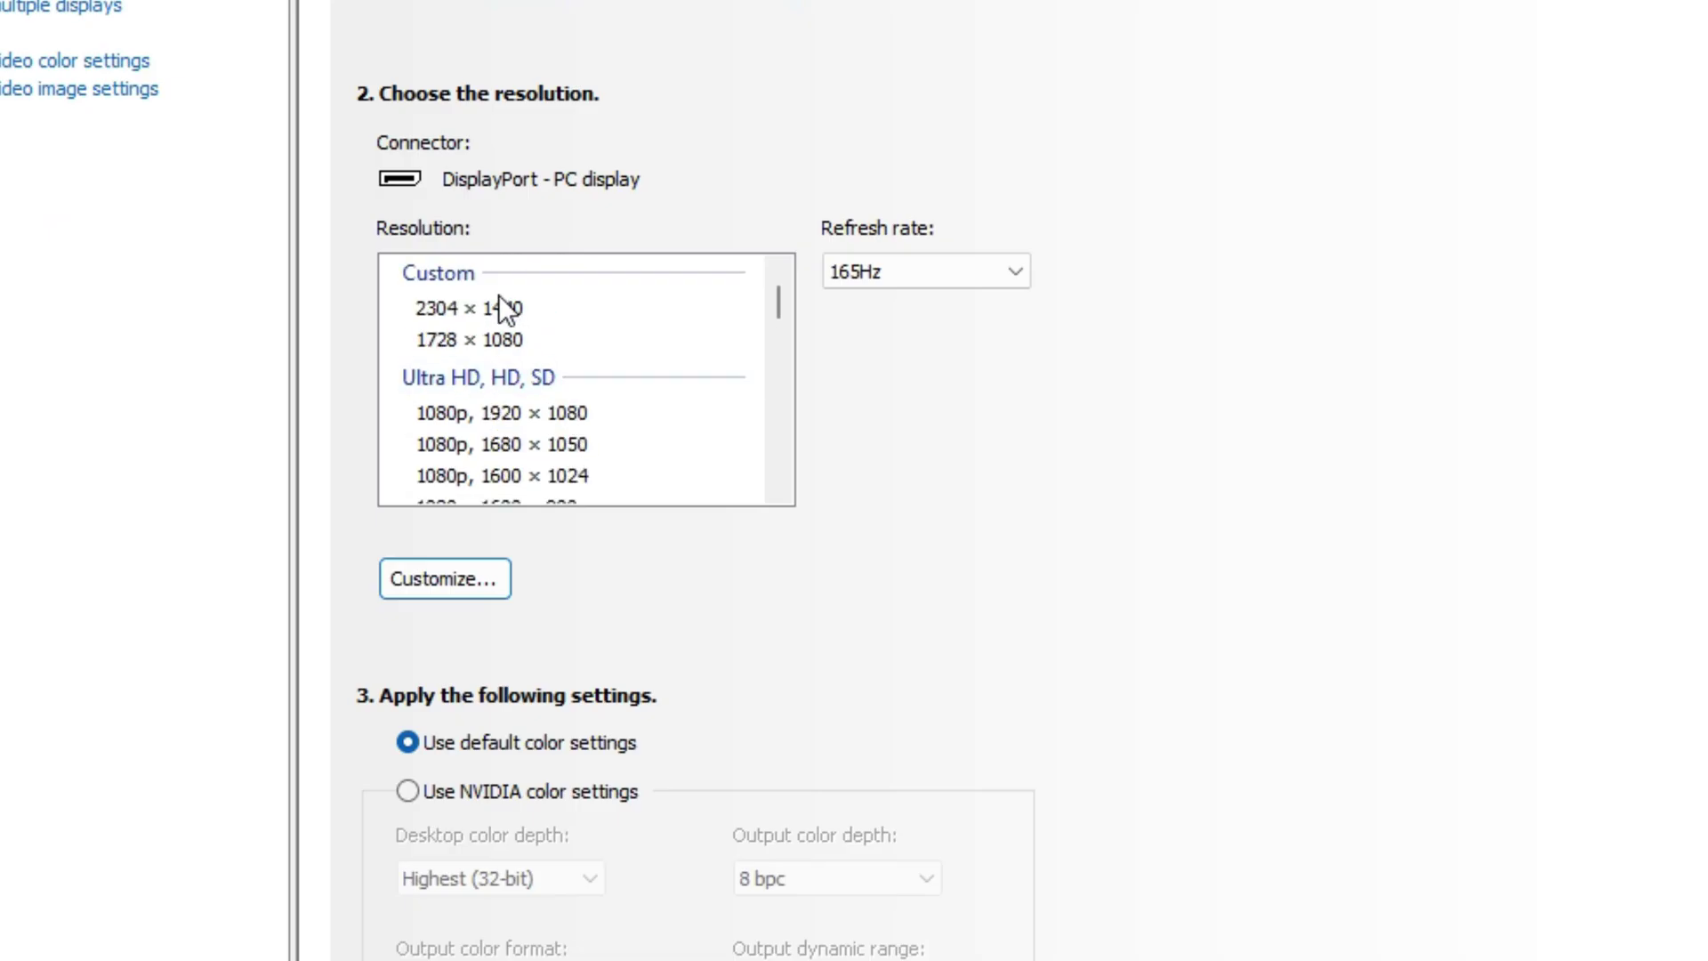
pyautogui.click(498, 309)
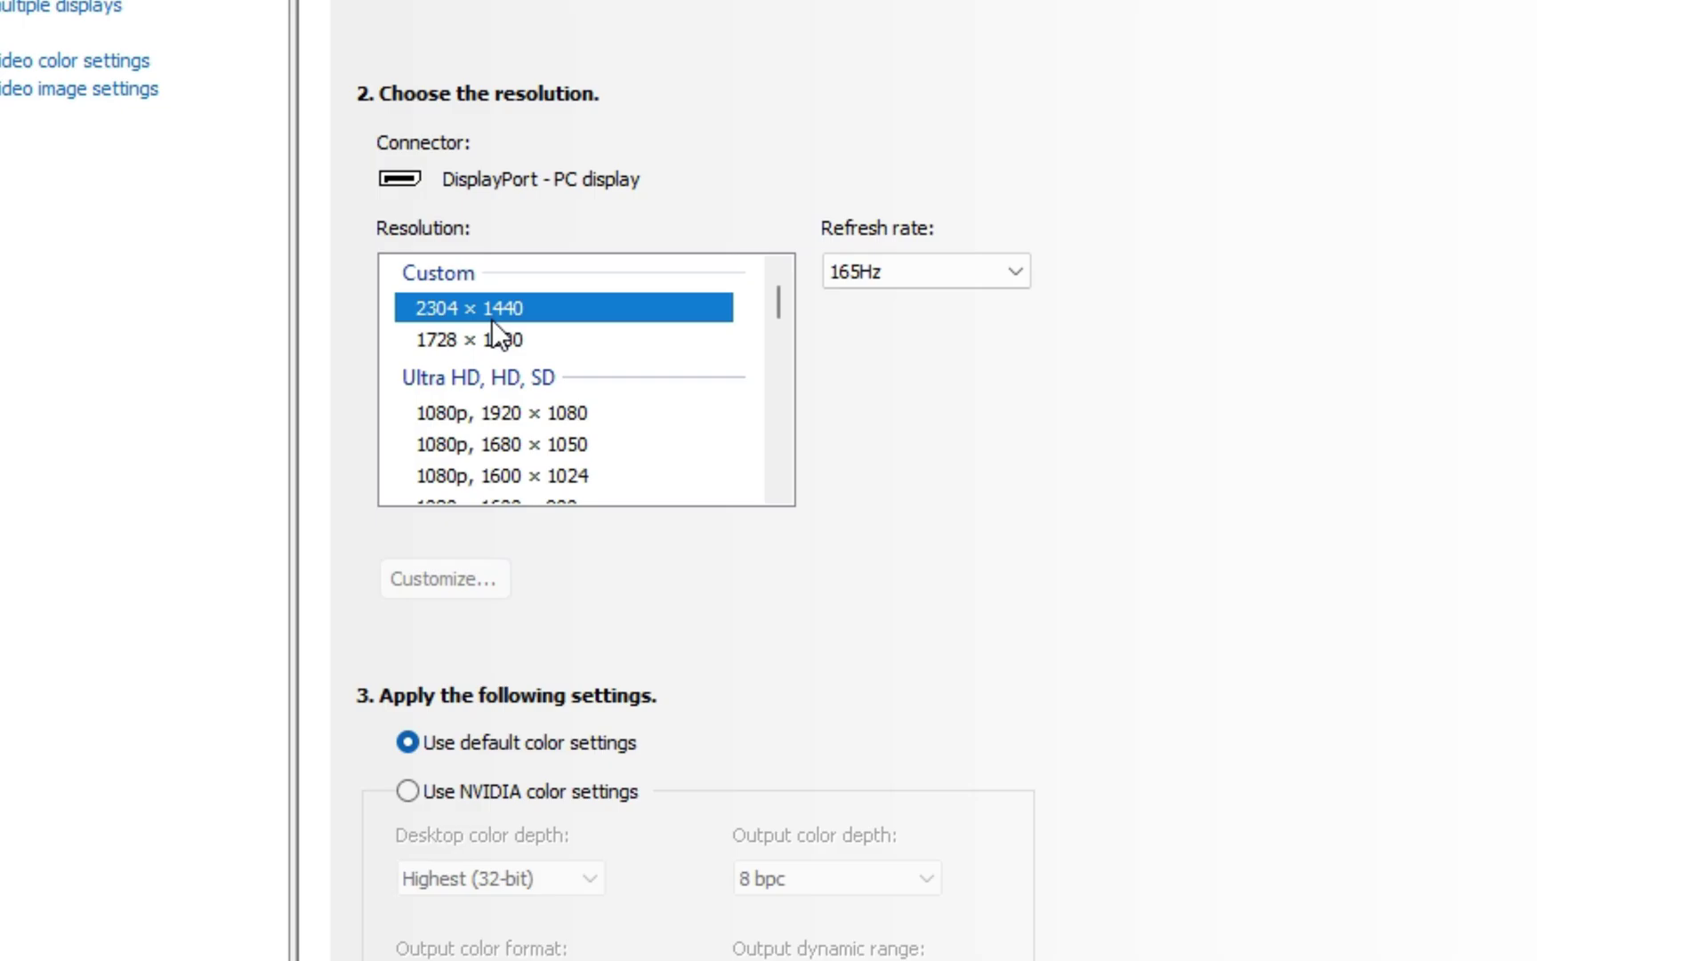
pyautogui.click(492, 336)
pyautogui.click(497, 311)
pyautogui.click(509, 335)
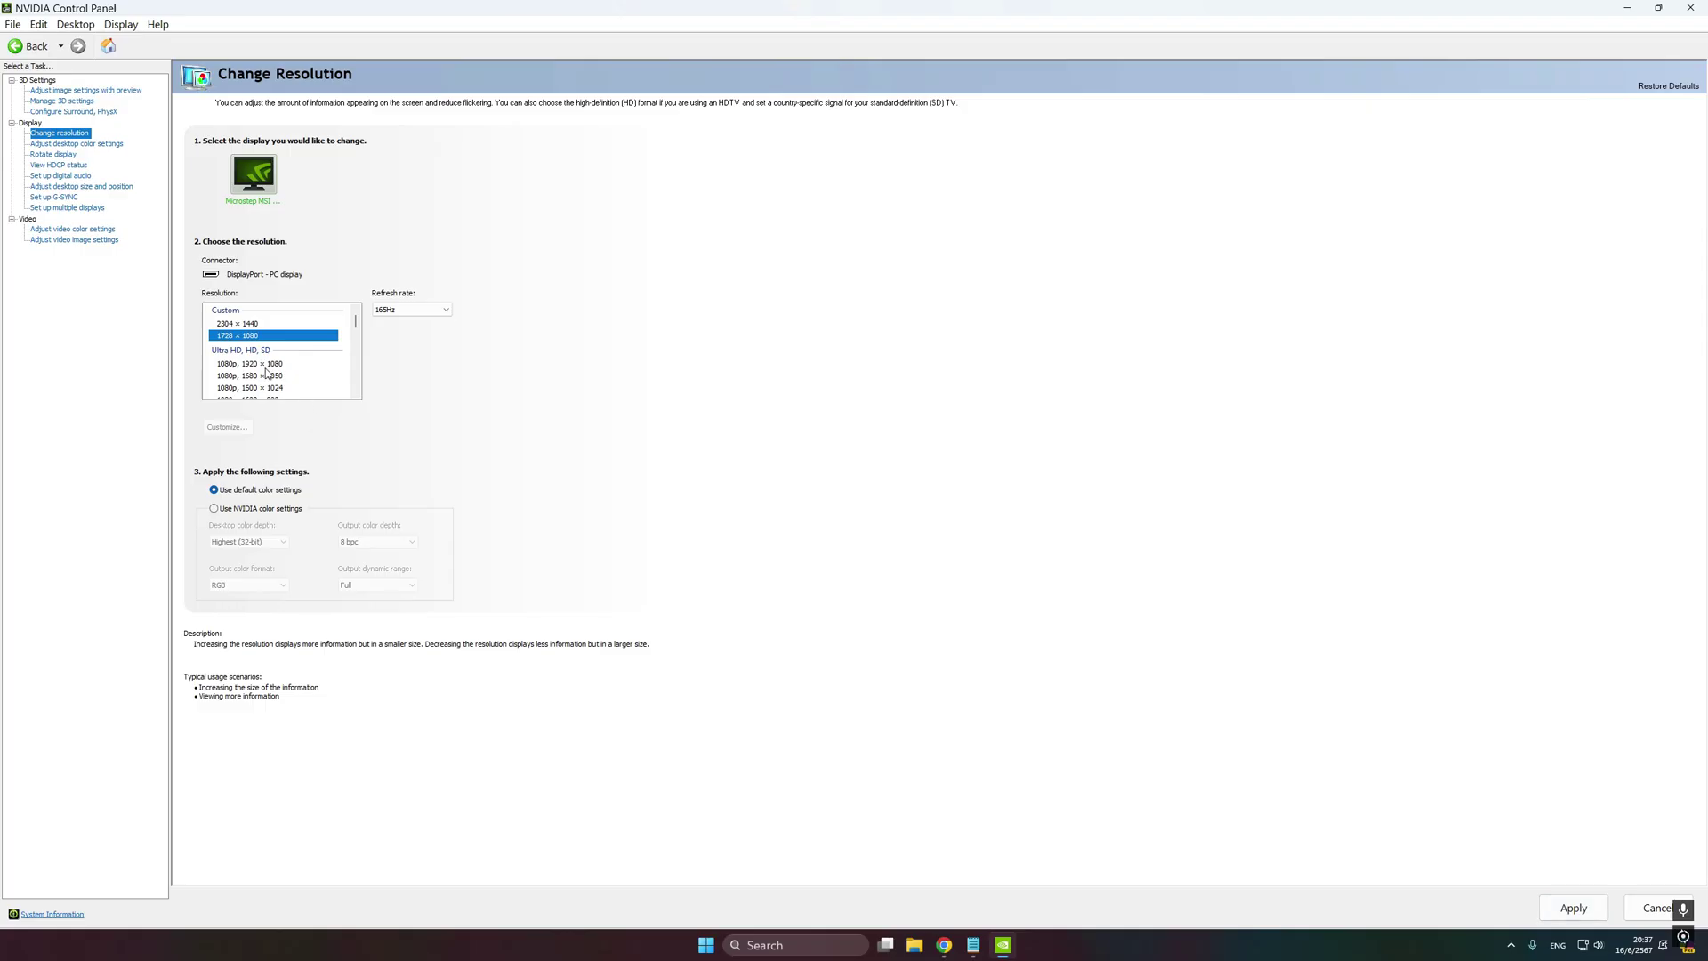
pyautogui.click(513, 311)
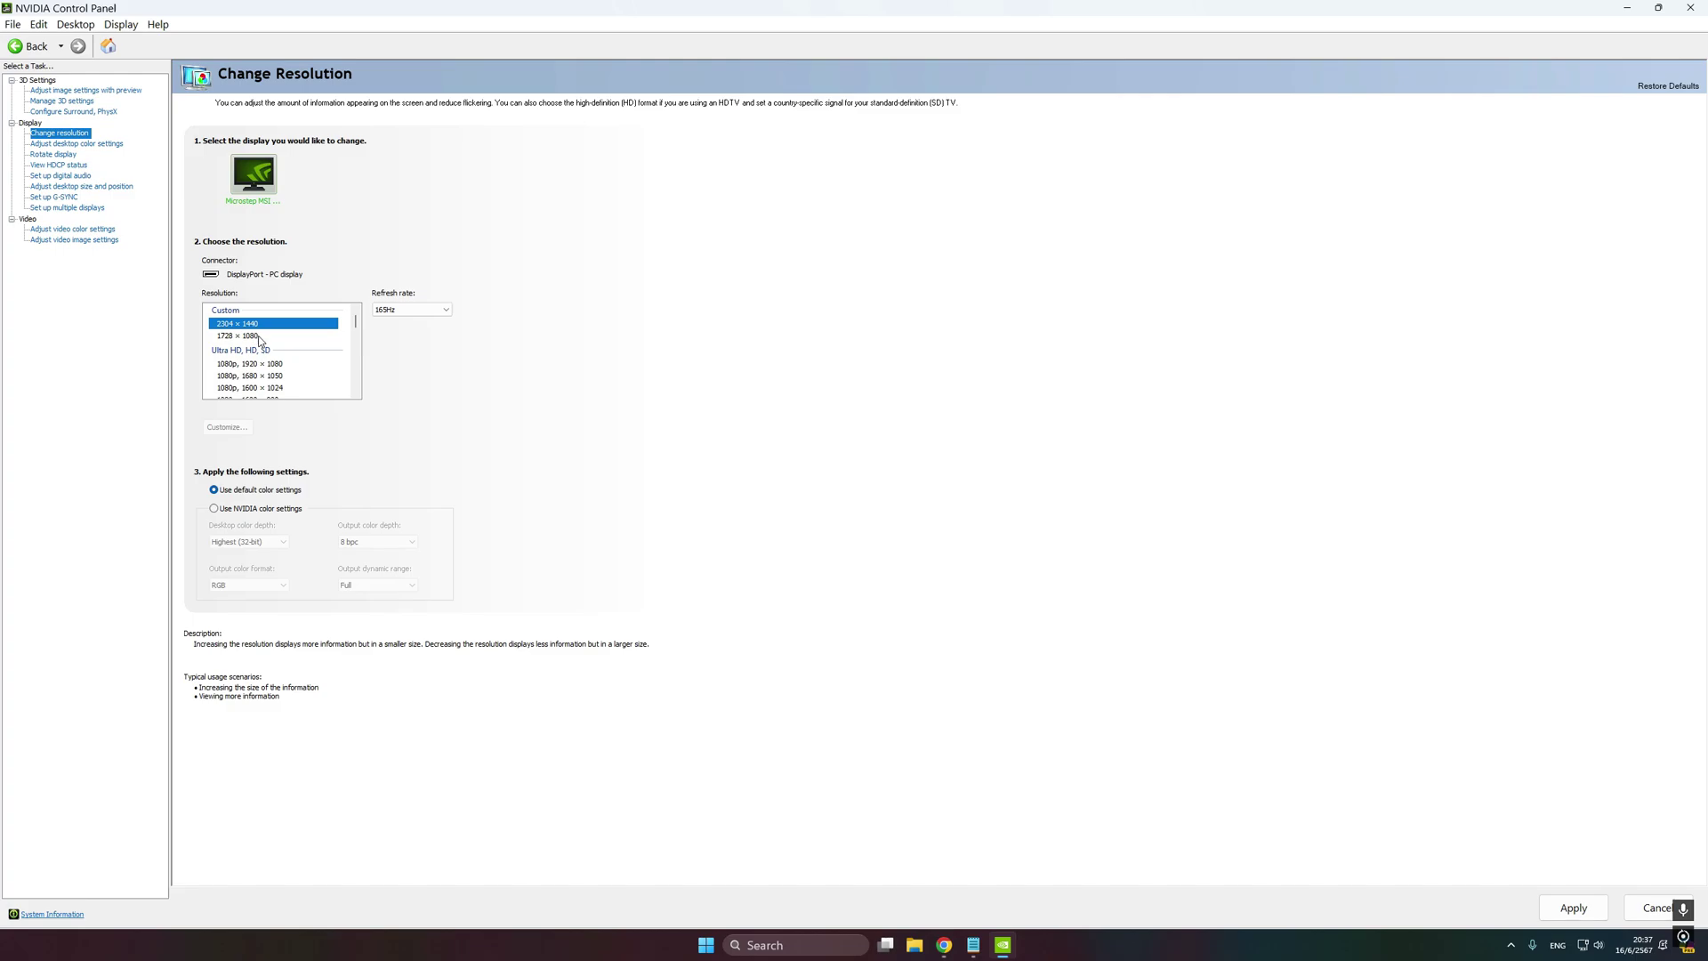
pyautogui.click(261, 325)
# Step: Try 1920 × 1080 in the PC group of the resolution list, and reselect the native 2560 × 1440 resolution
pyautogui.scroll(-3, 272, 374)
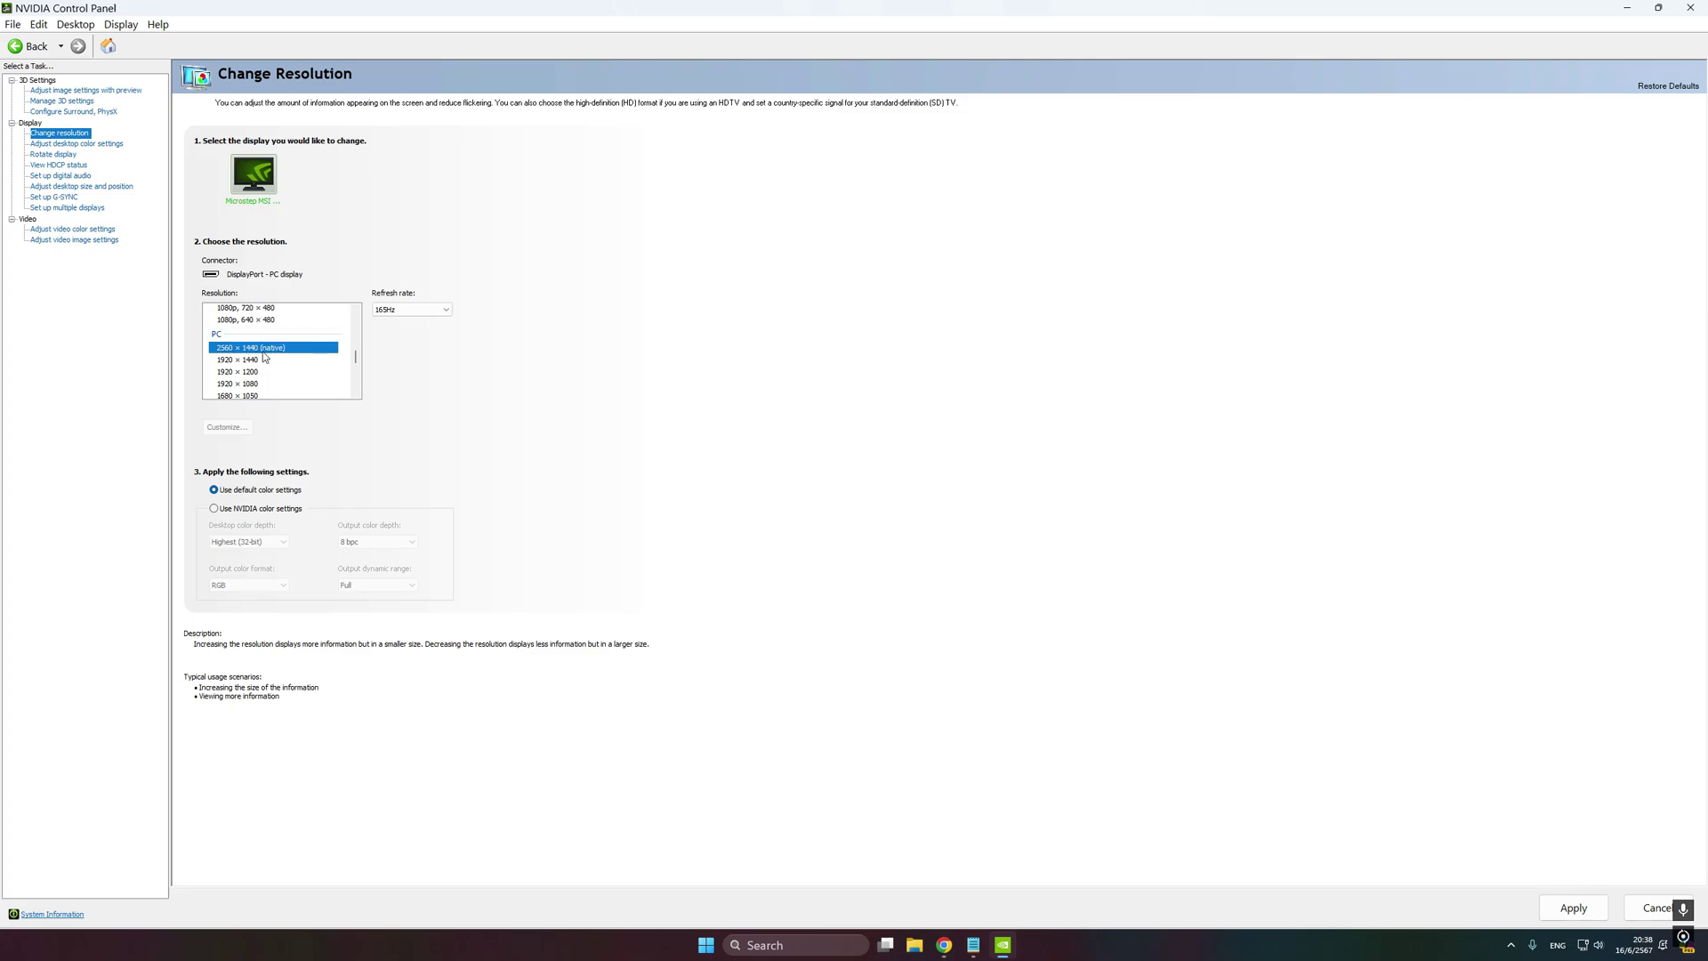
pyautogui.click(241, 385)
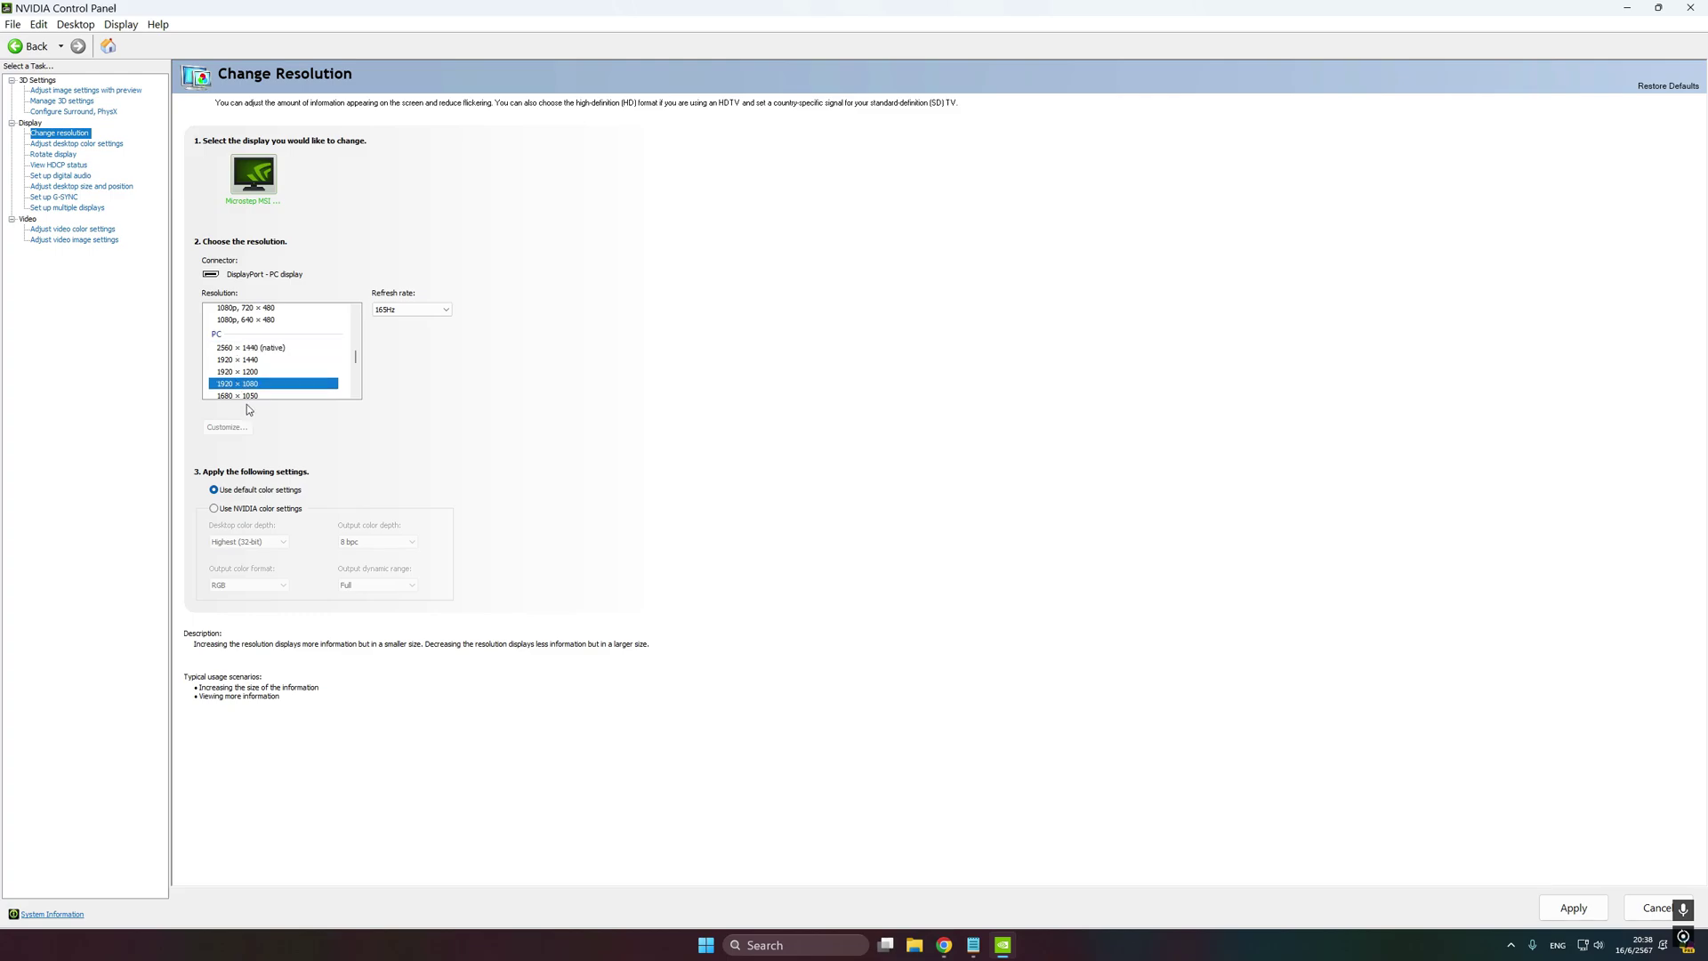
pyautogui.click(272, 349)
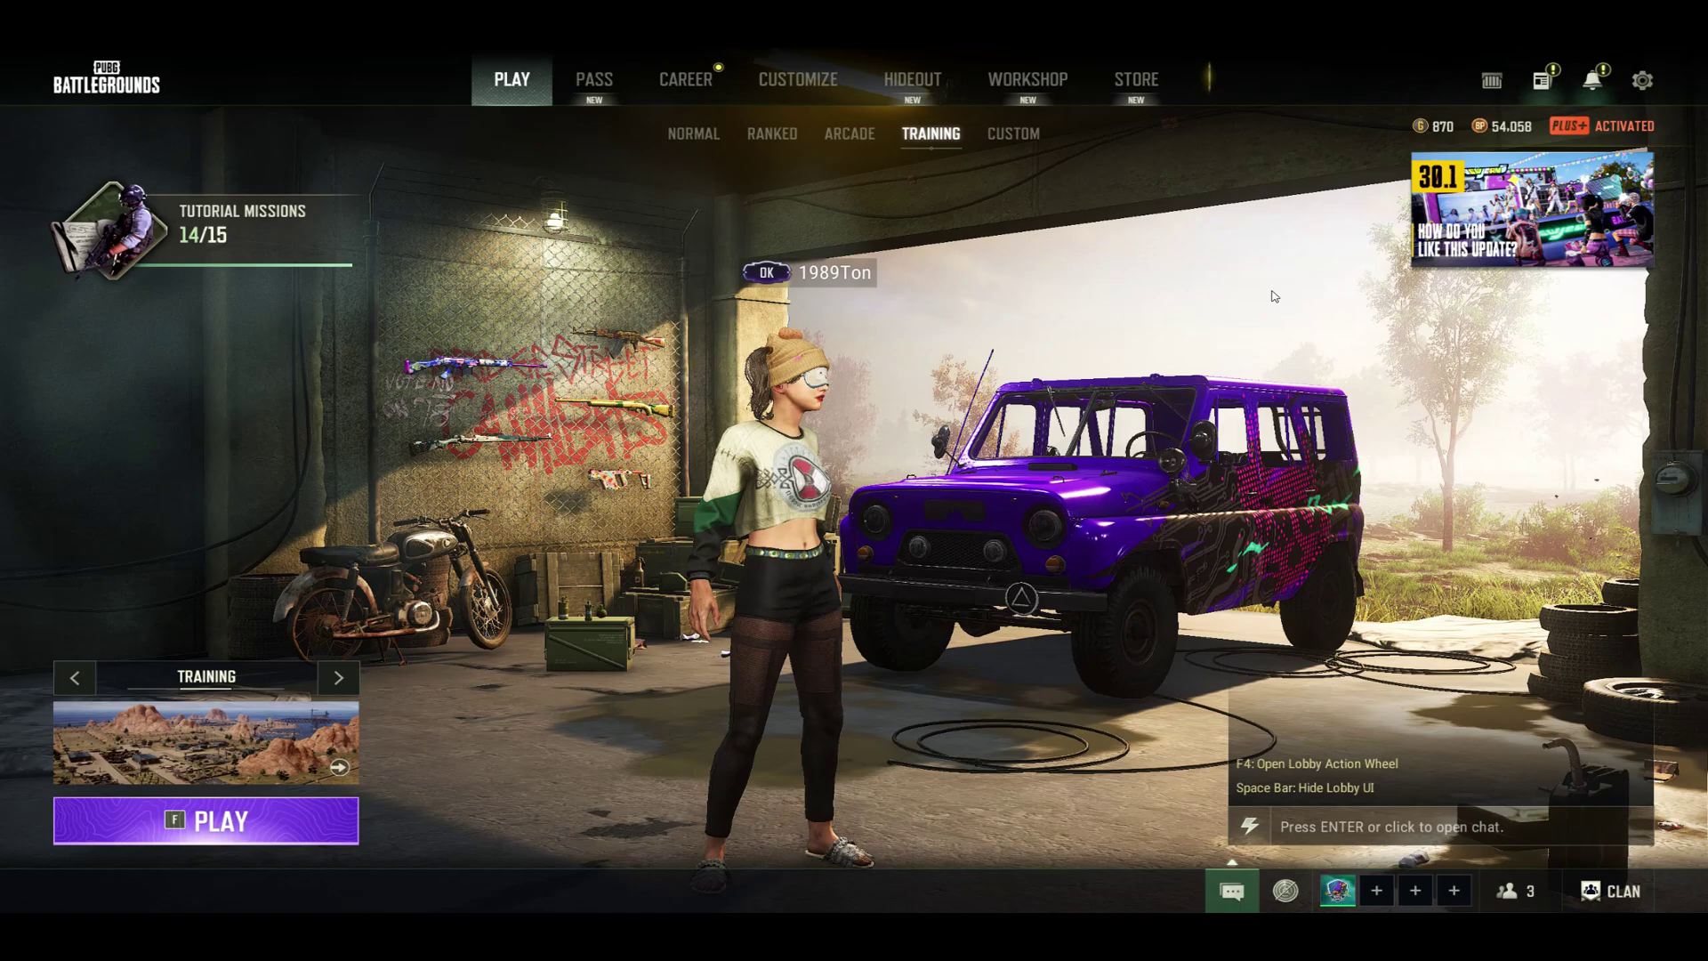
# Step: In PUBG: BATTLEGROUNDS, apply a full-screen resolution of 2560 * 1440 in the graphics settings and return to the lobby
pyautogui.press('Escape')
pyautogui.click(170, 463)
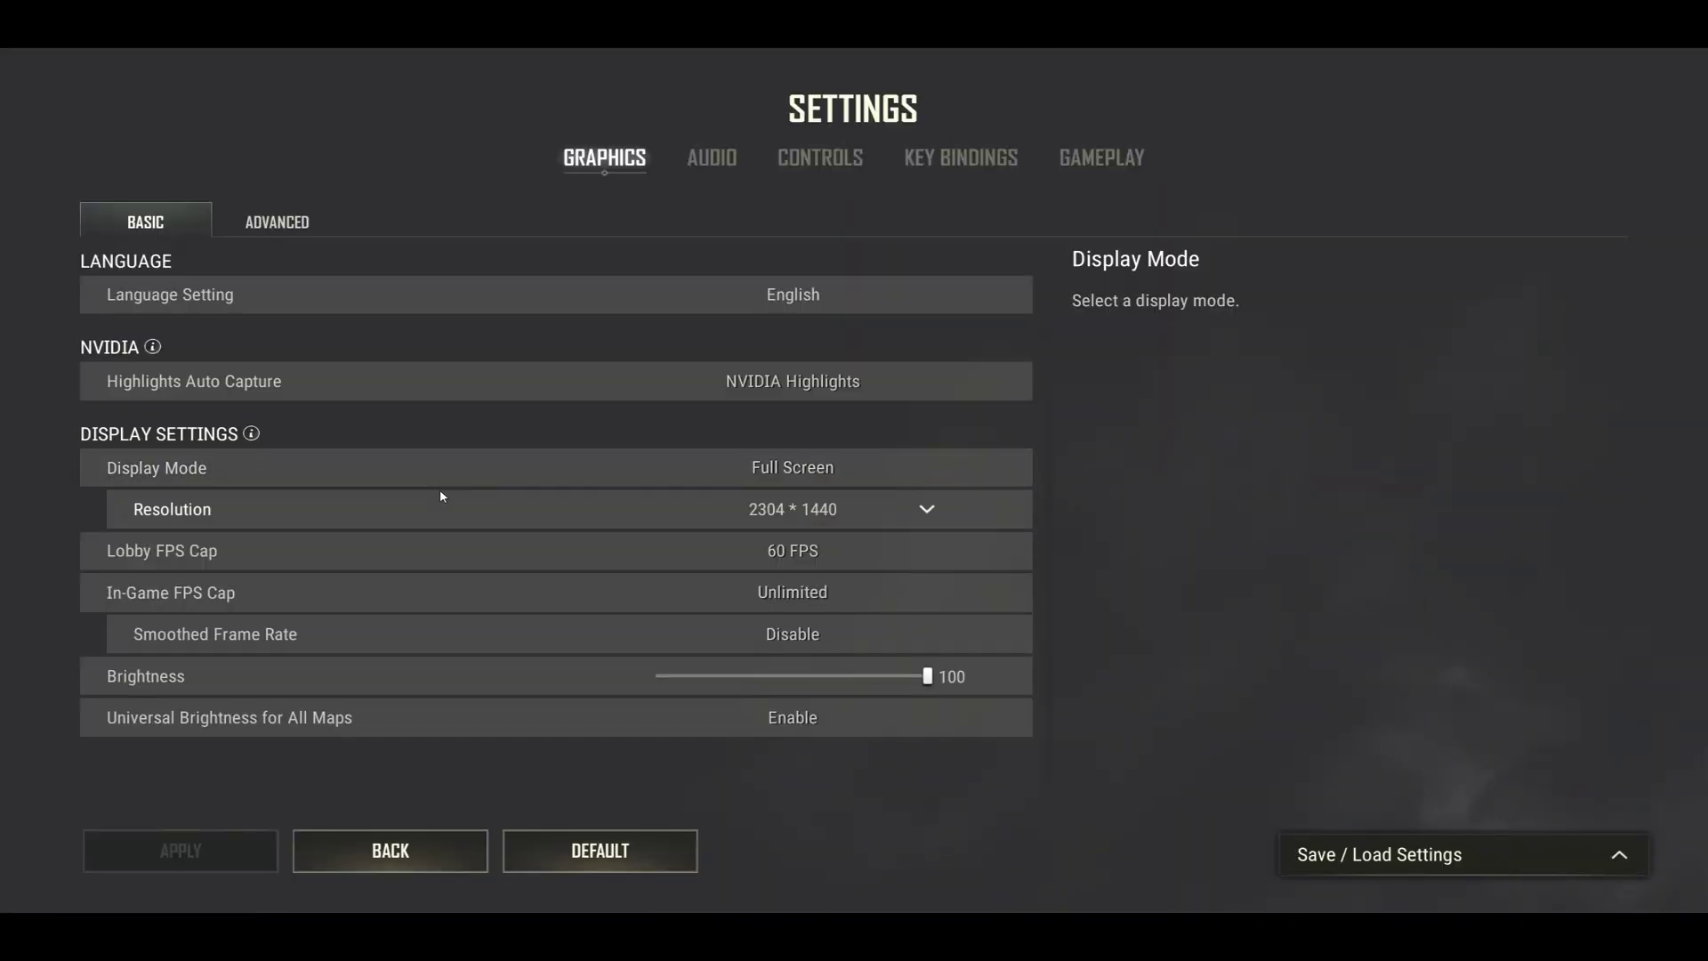
pyautogui.click(782, 508)
pyautogui.click(785, 787)
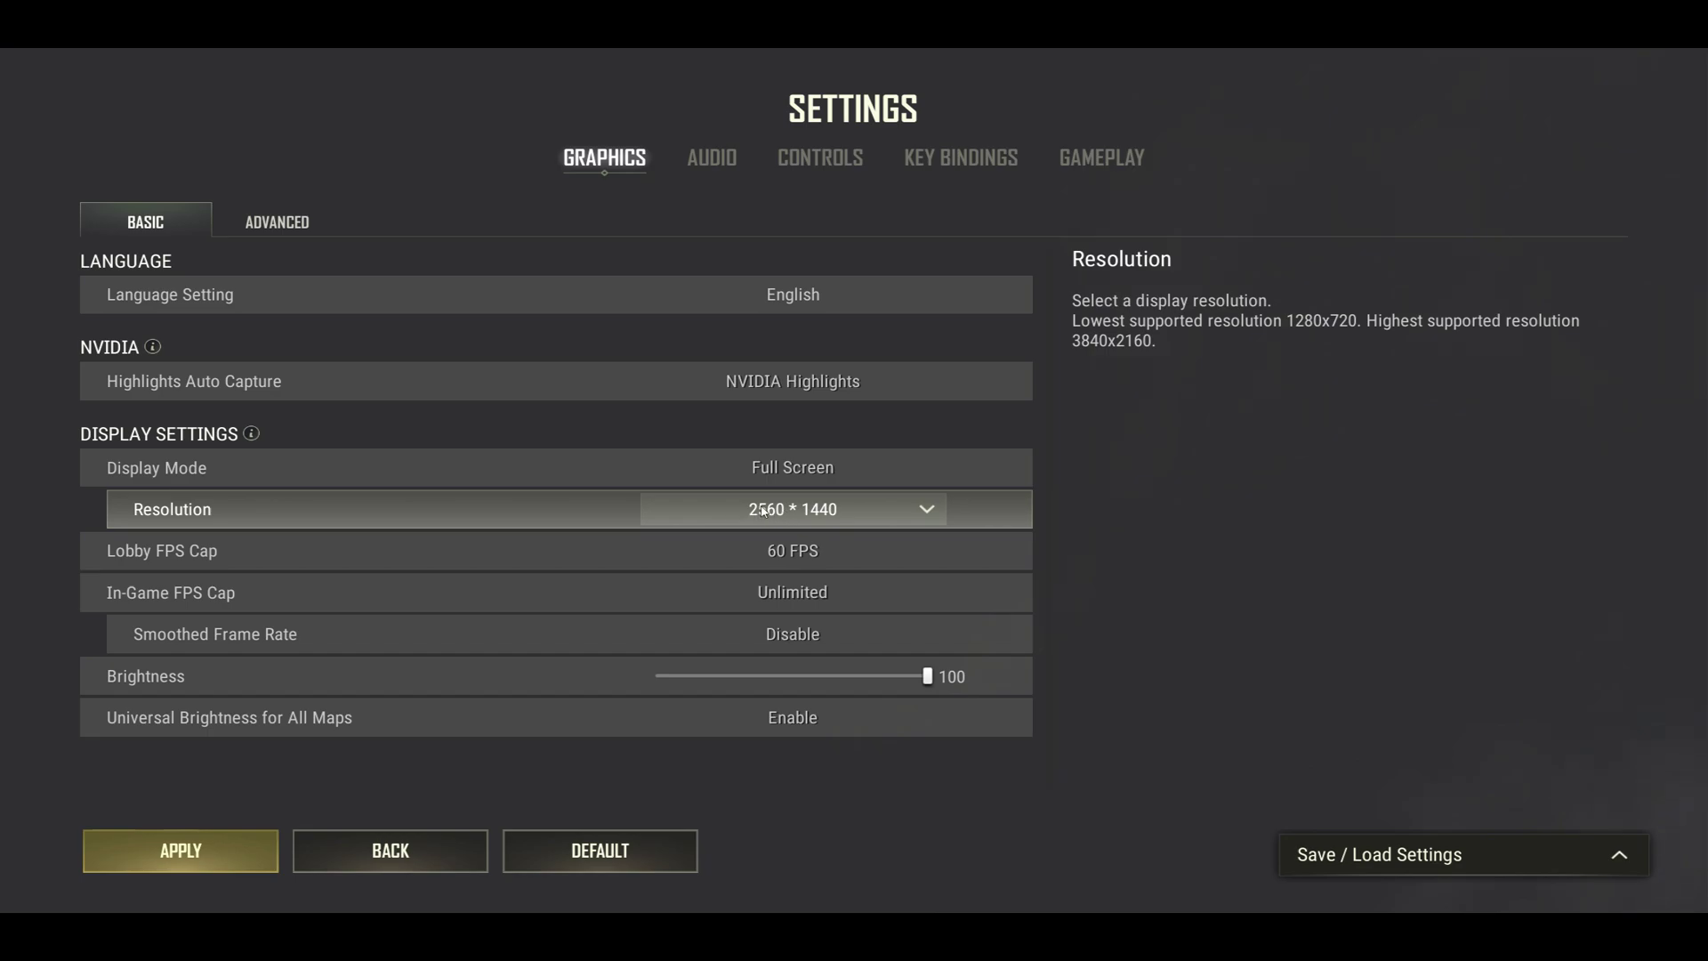
pyautogui.click(181, 850)
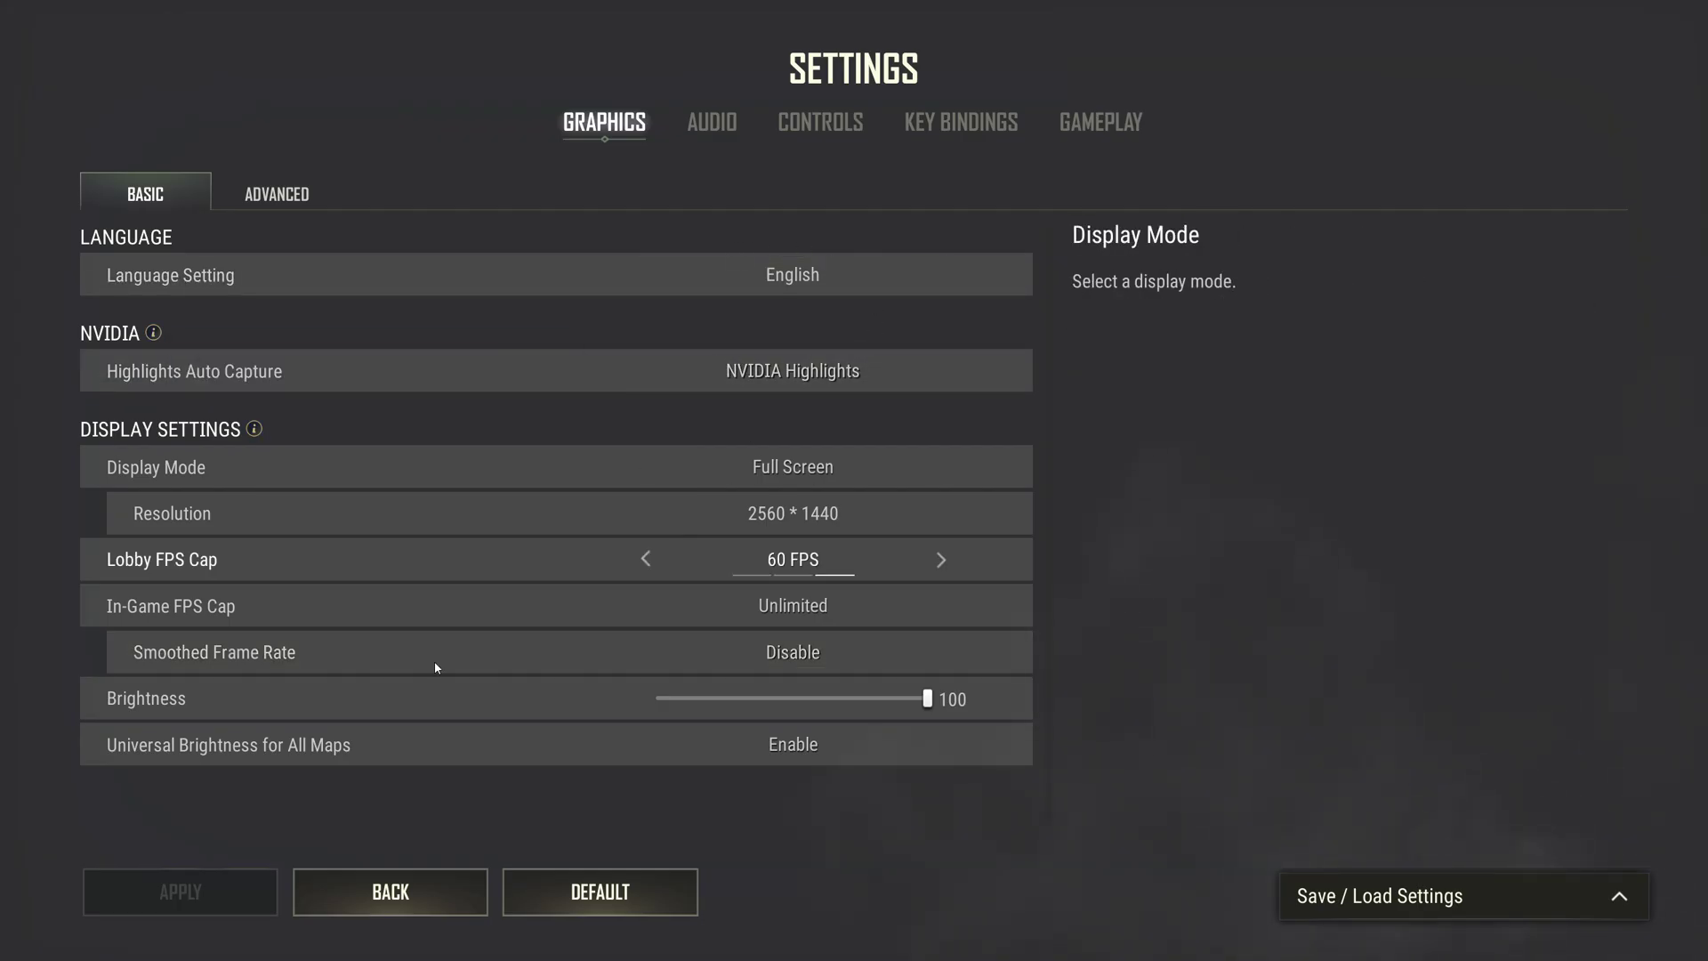
pyautogui.click(389, 890)
pyautogui.press('Escape')
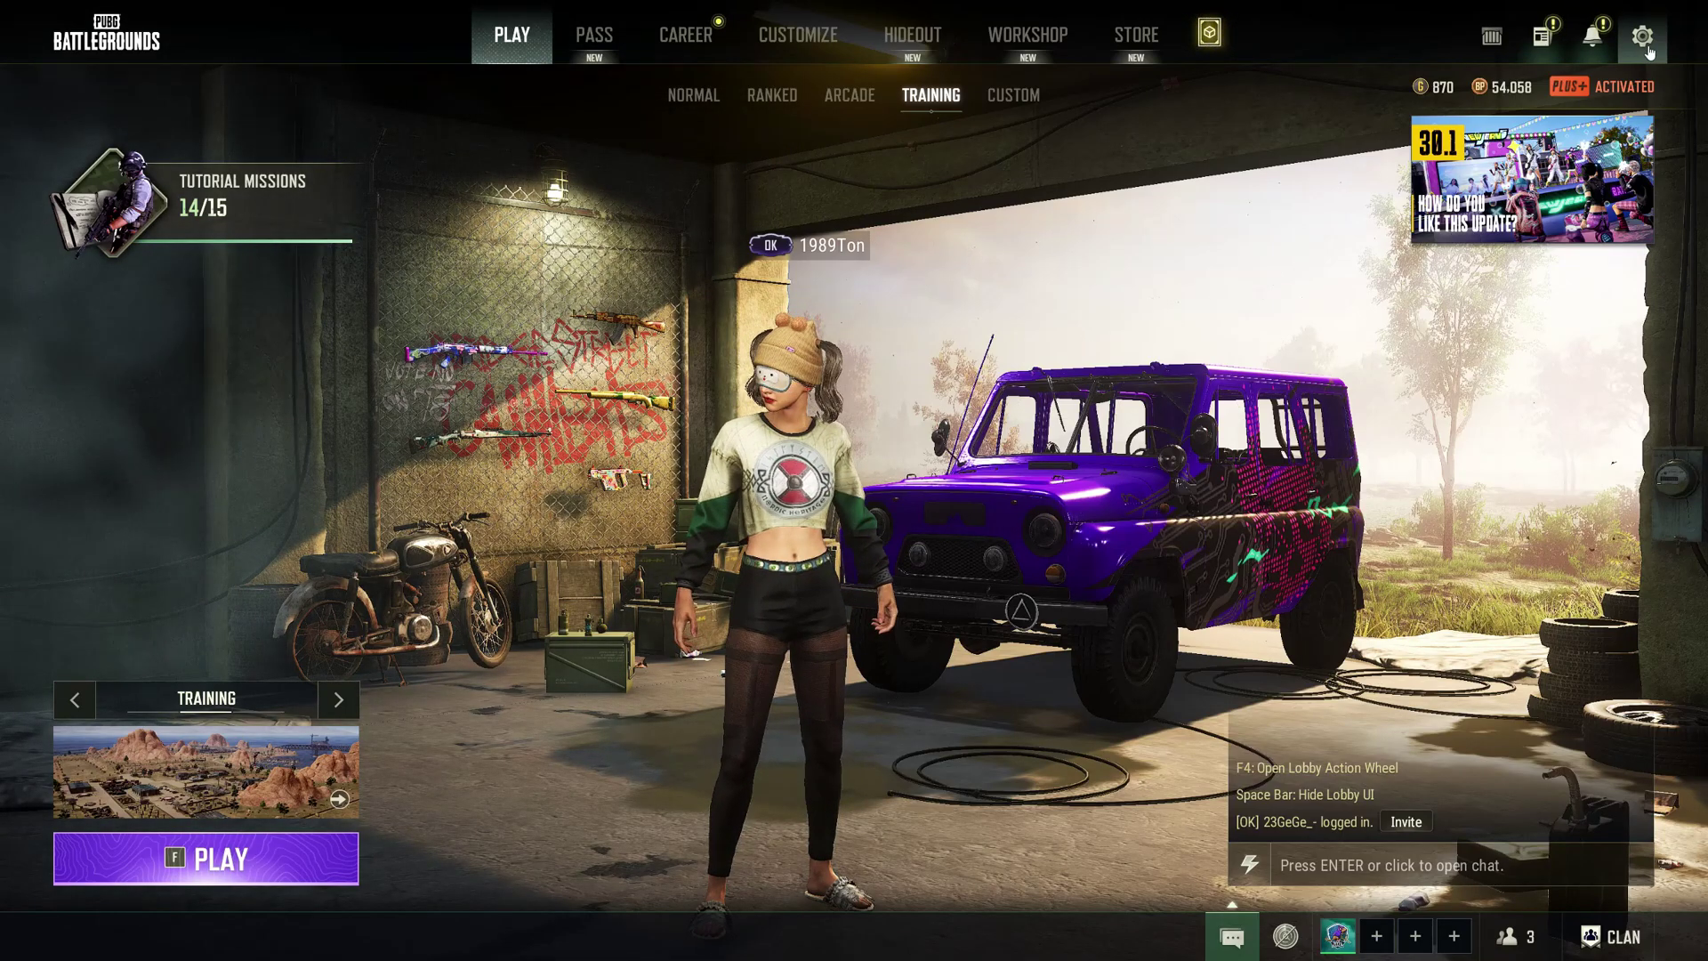
# Step: Apply the custom 1728 * 1080 resolution in the game's graphics settings and return to the lobby
pyautogui.press('Escape')
pyautogui.click(169, 462)
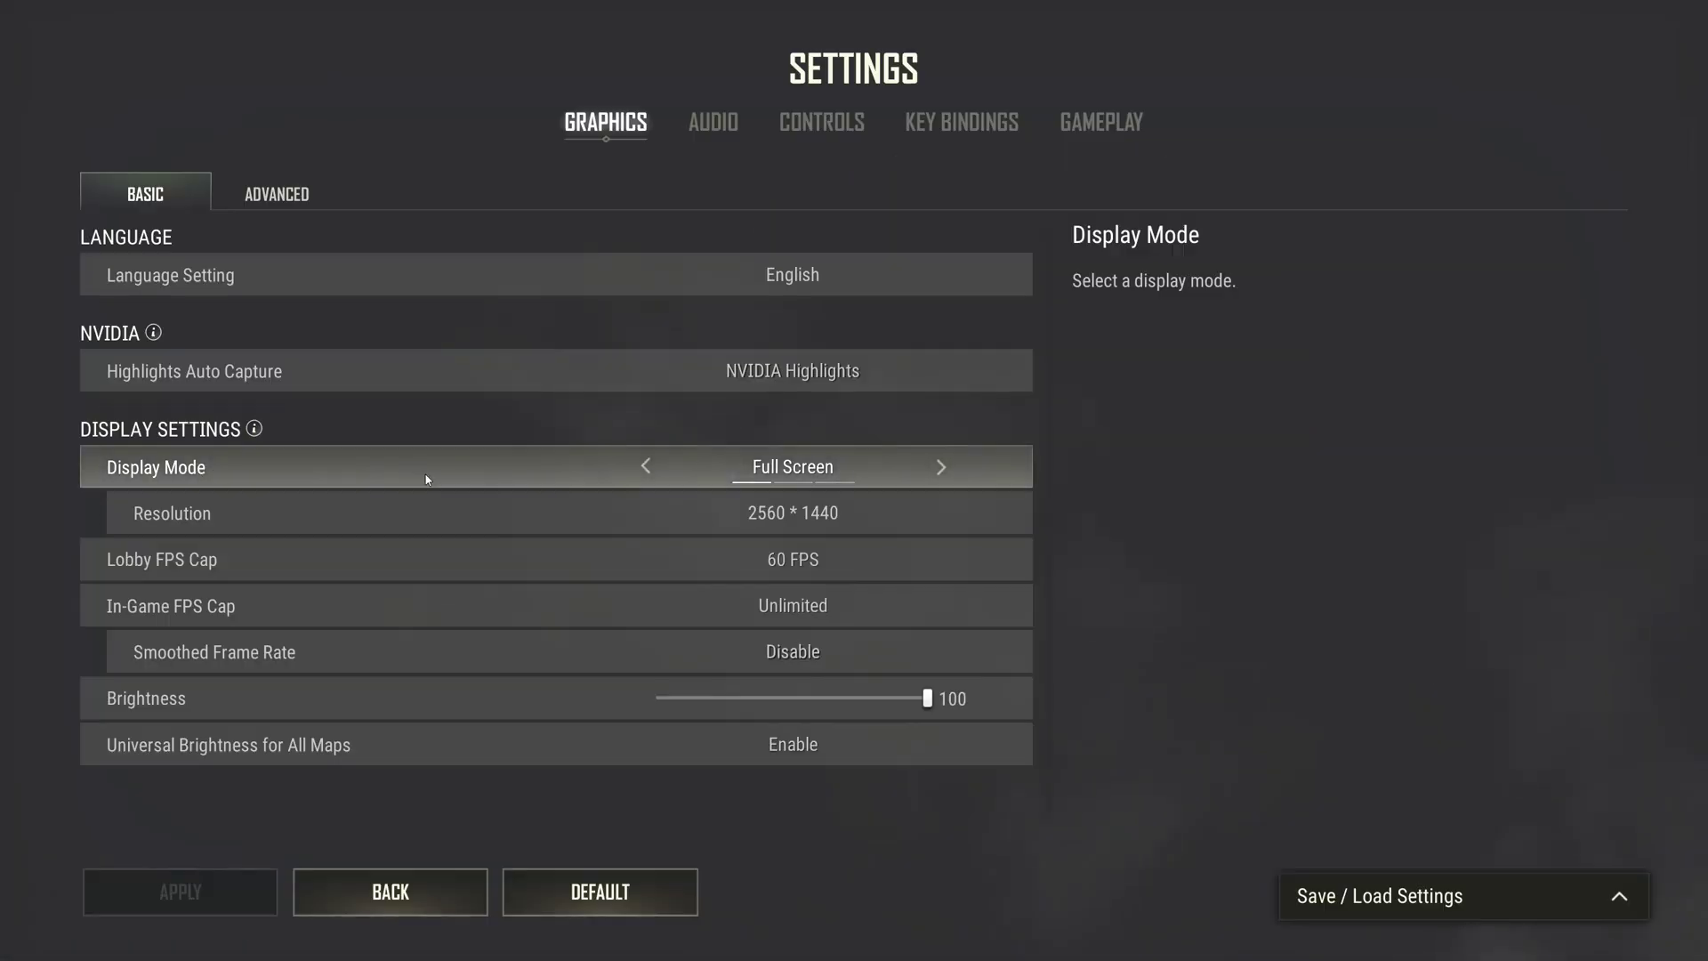
pyautogui.click(818, 513)
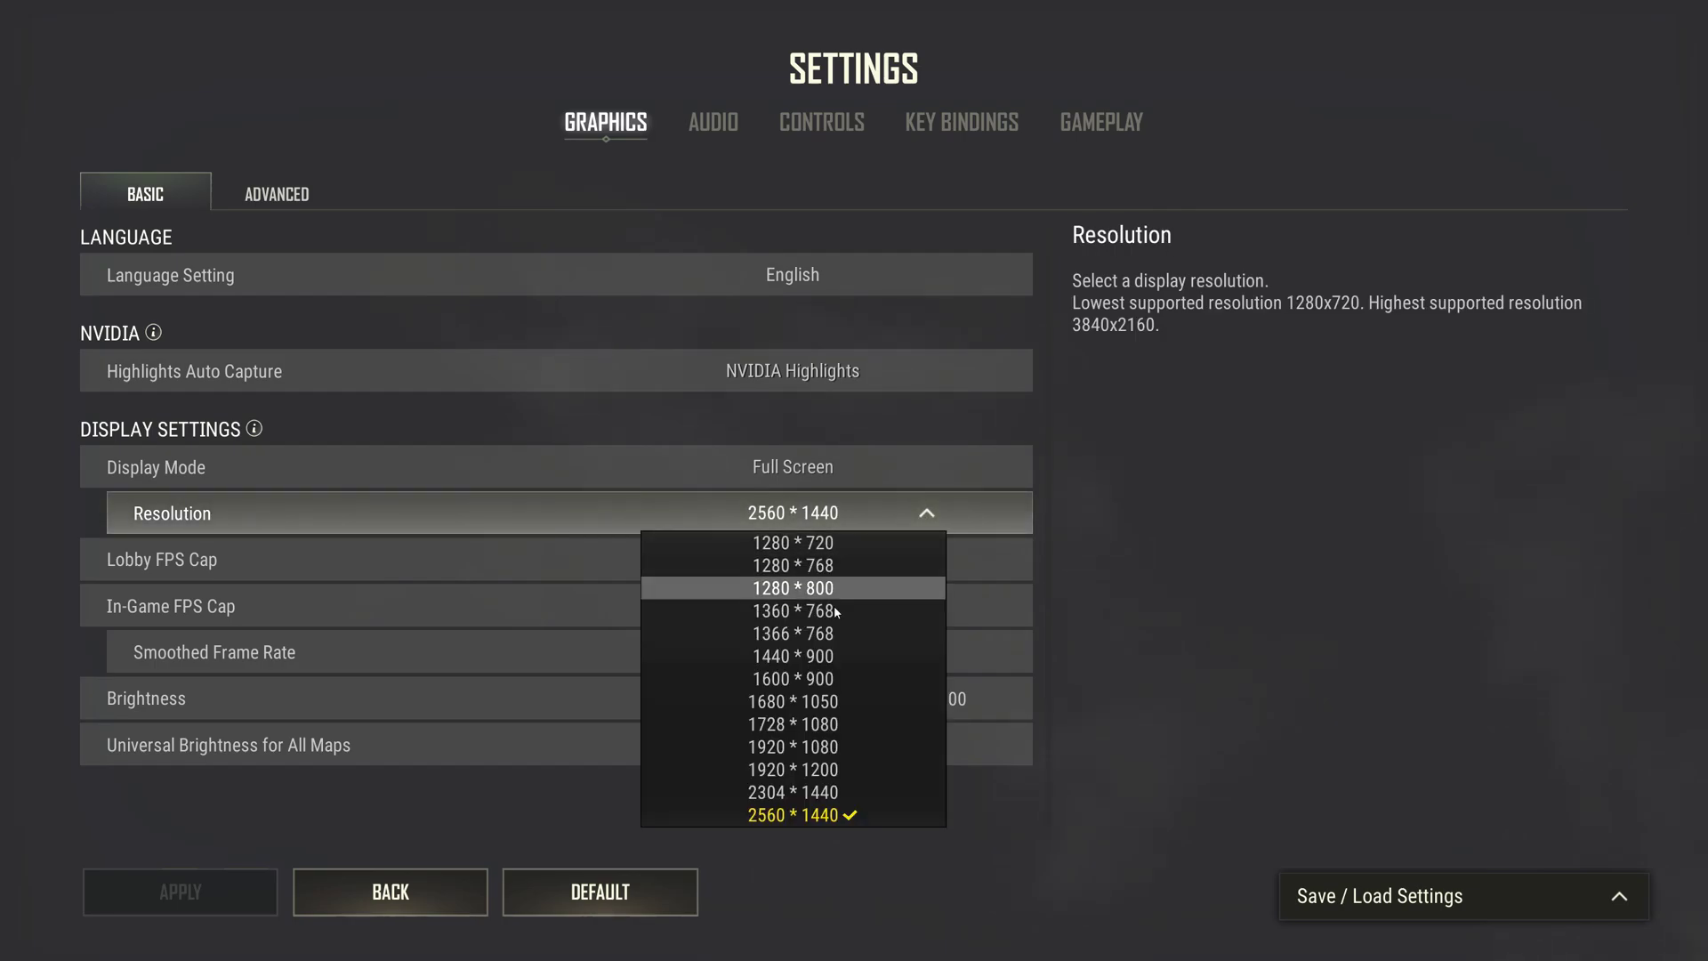
pyautogui.click(806, 728)
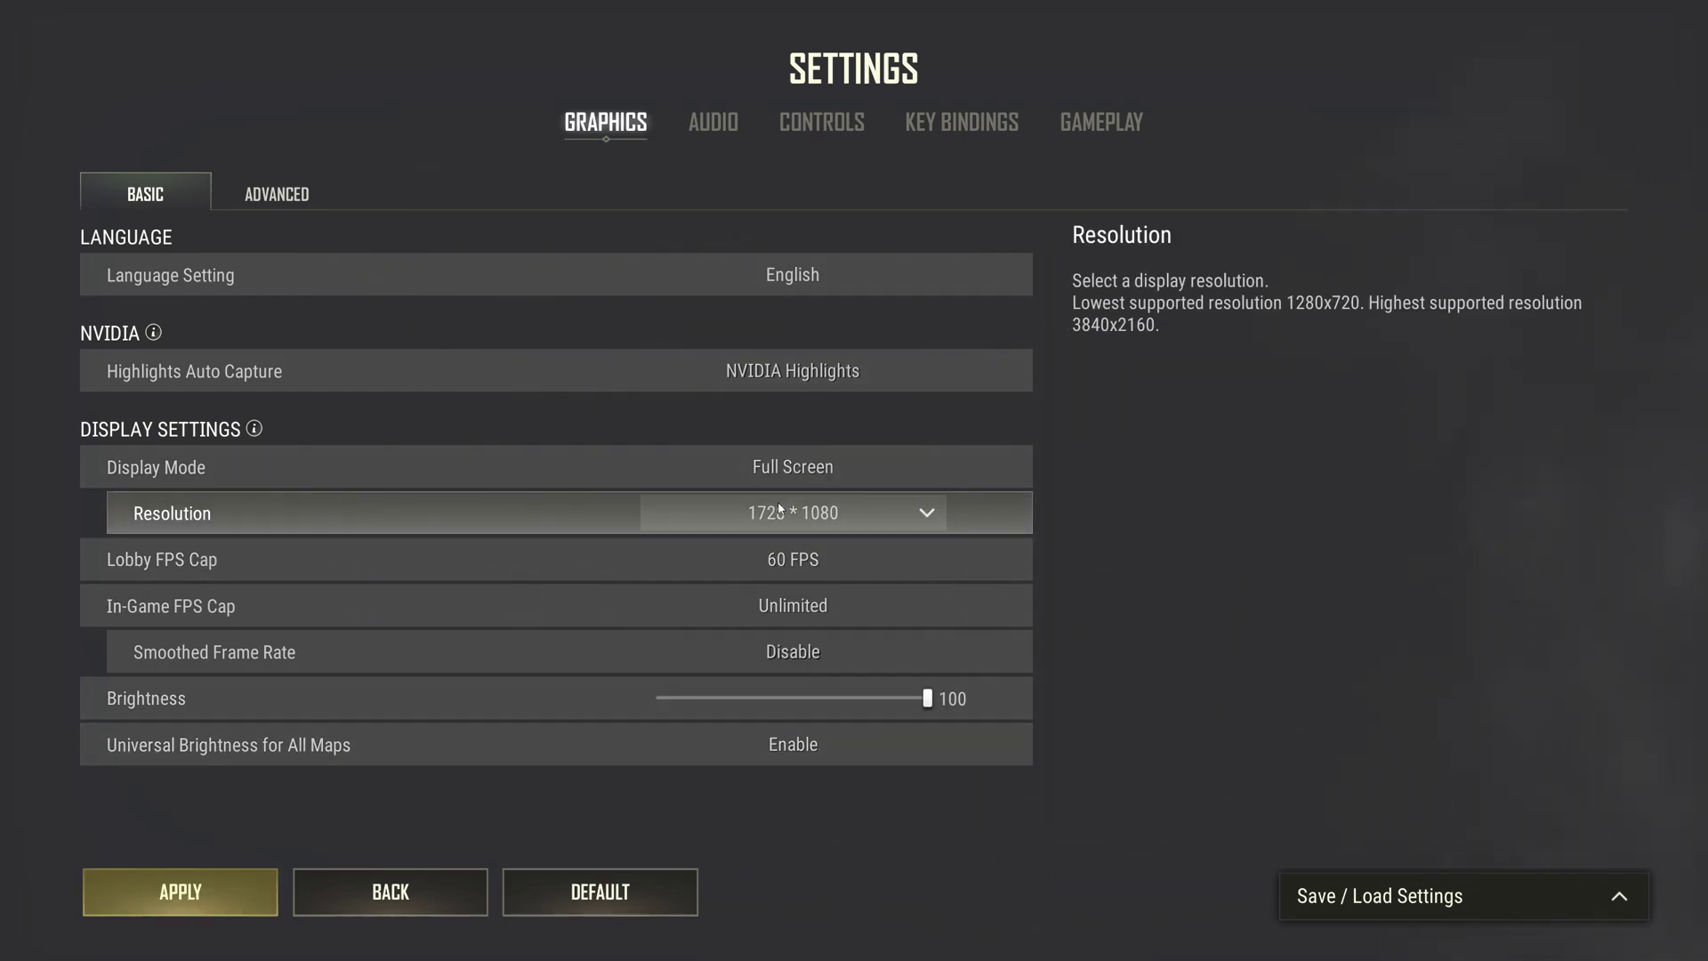
pyautogui.click(208, 894)
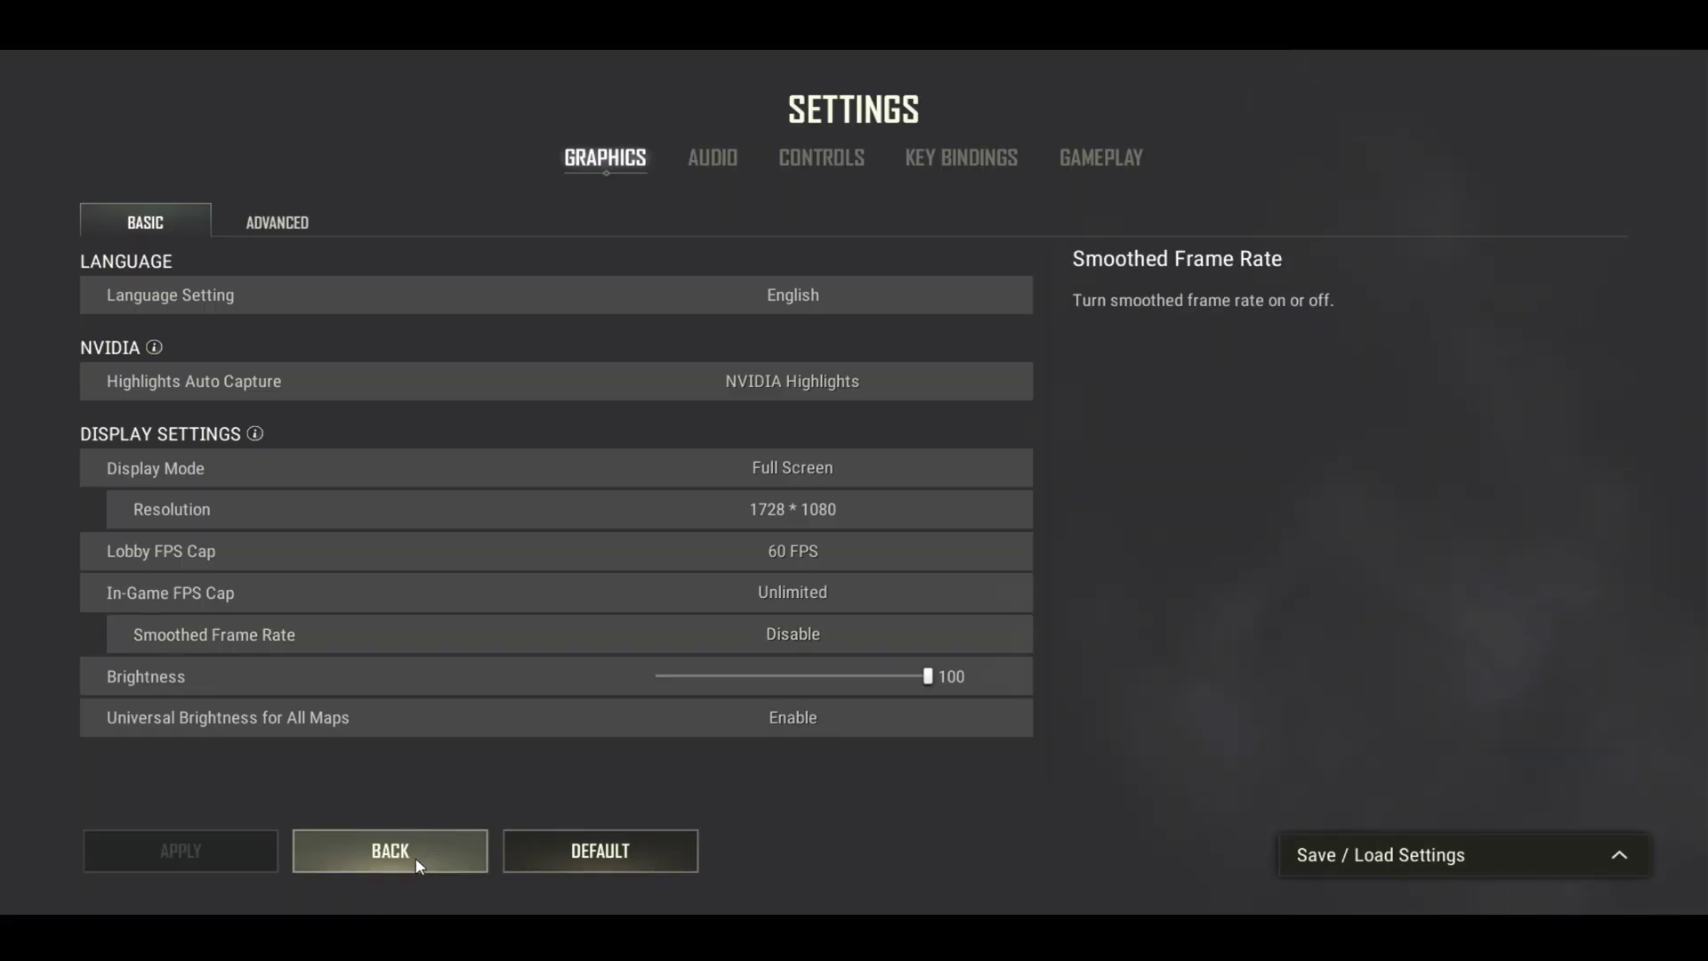
pyautogui.press('Escape')
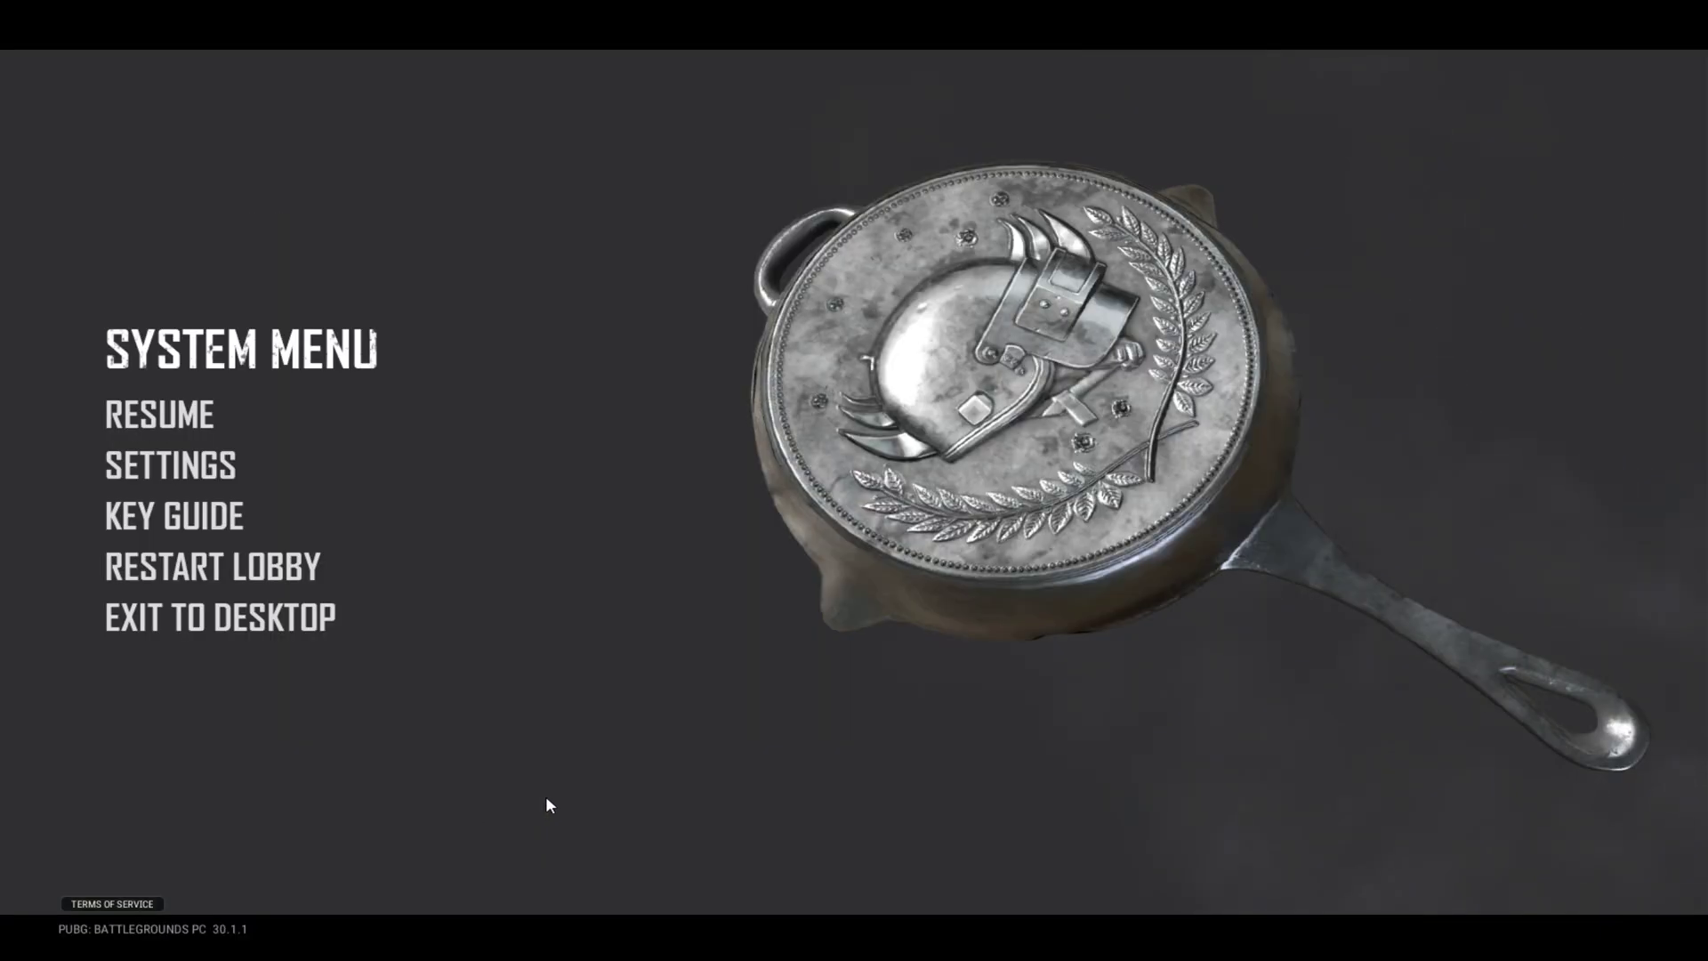
pyautogui.press('Escape')
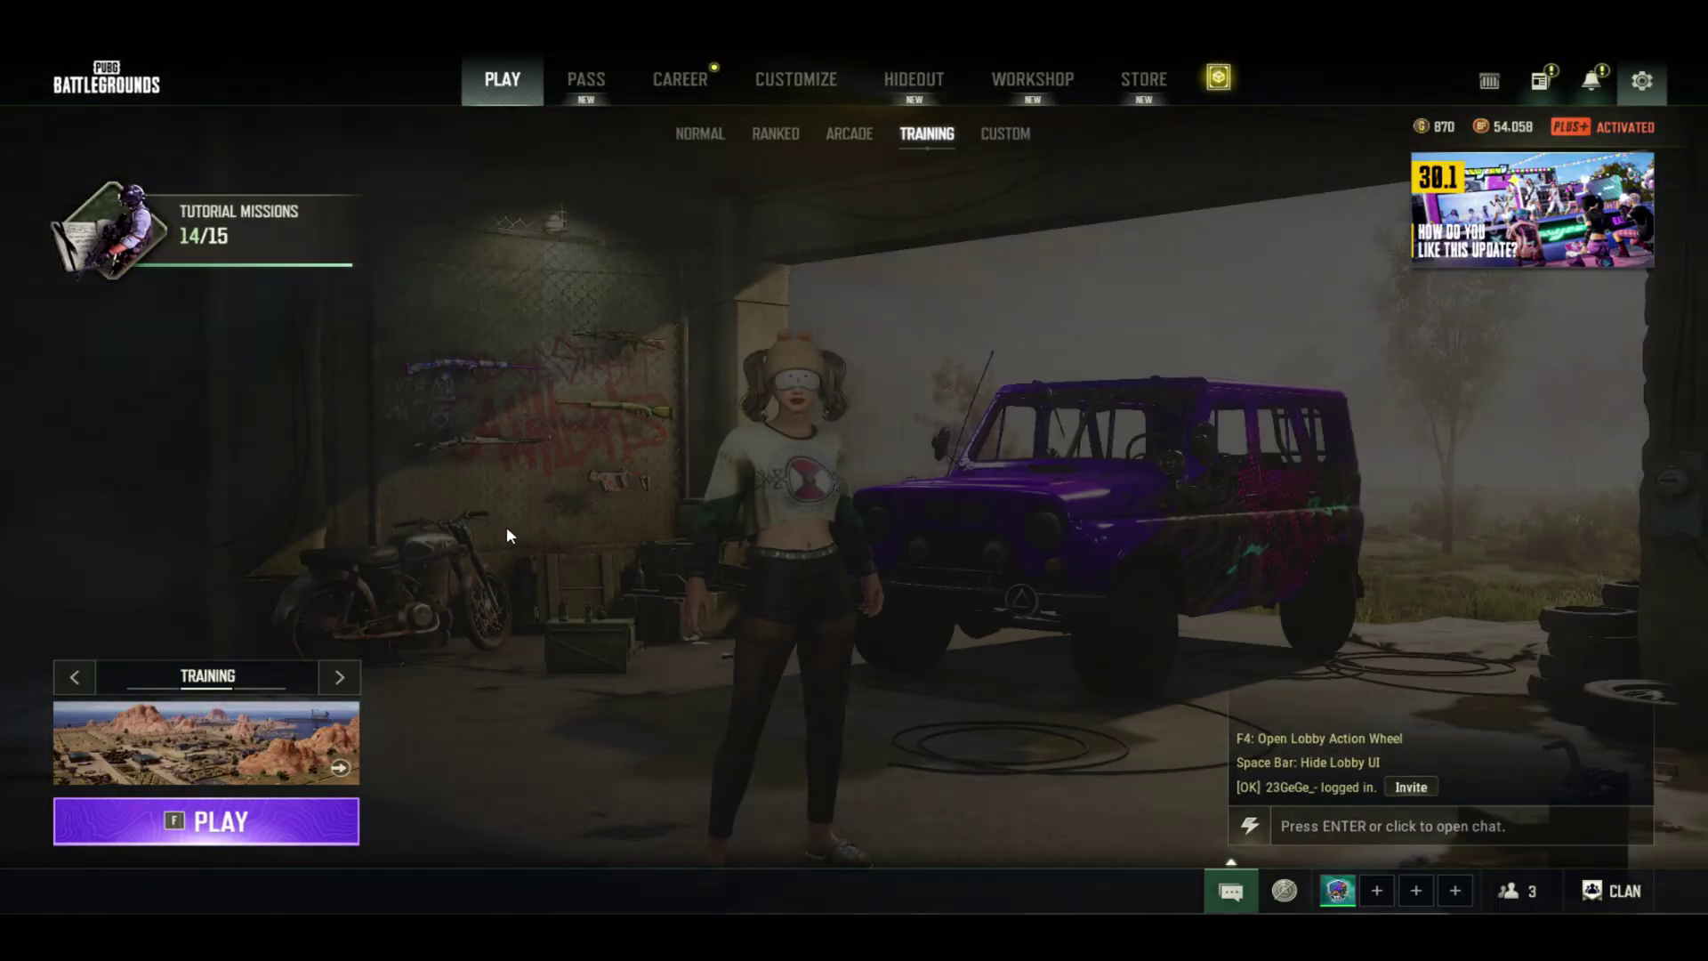